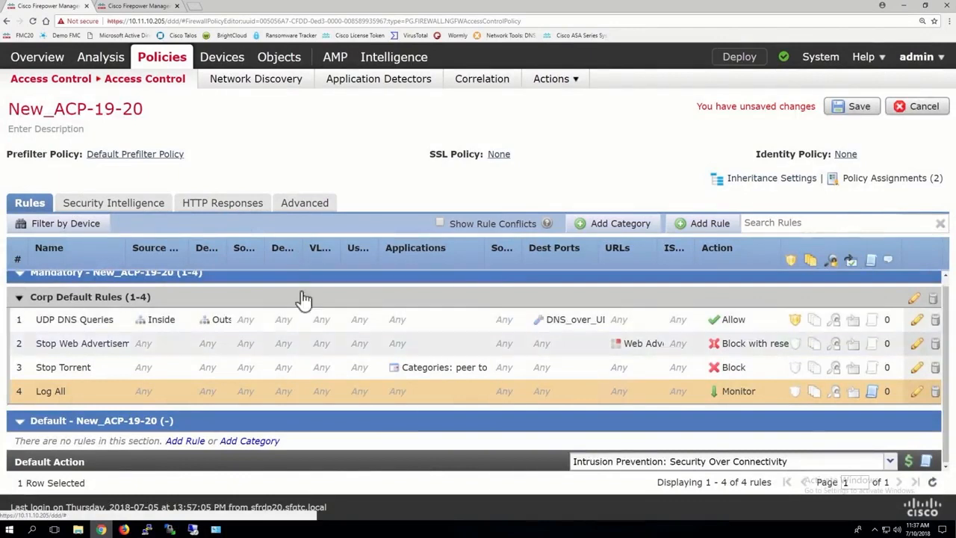
scroll(199, 265, "up", 1)
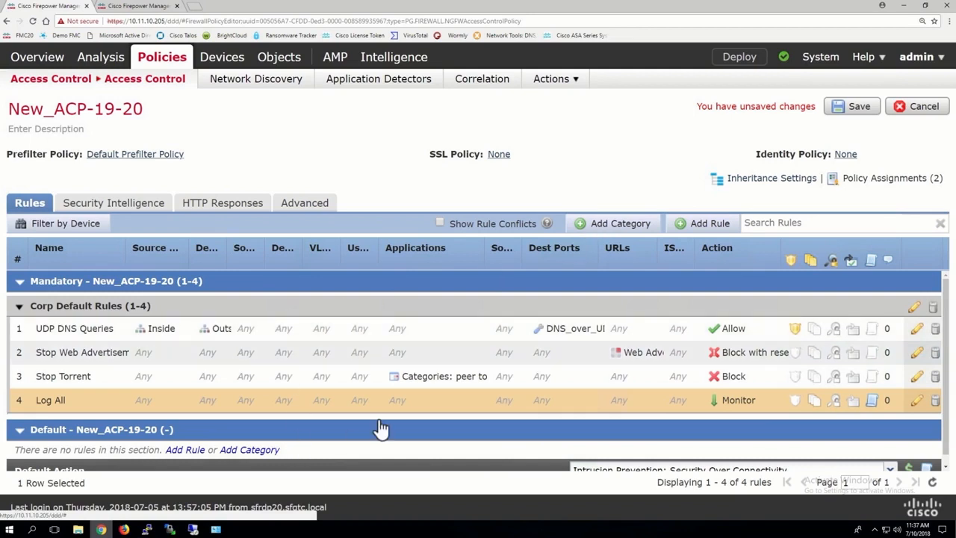
scroll(381, 428, "down", 1)
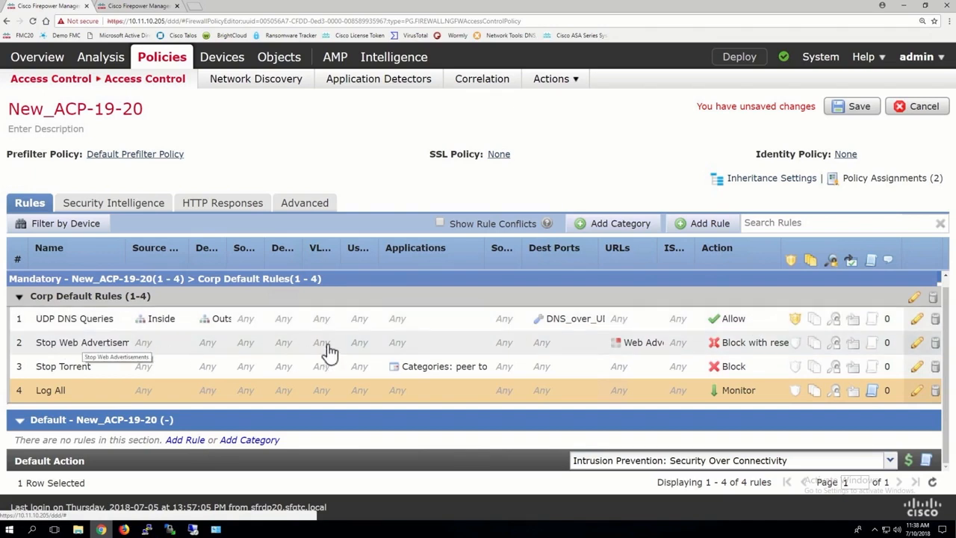
left_click_drag(658, 258, 683, 258)
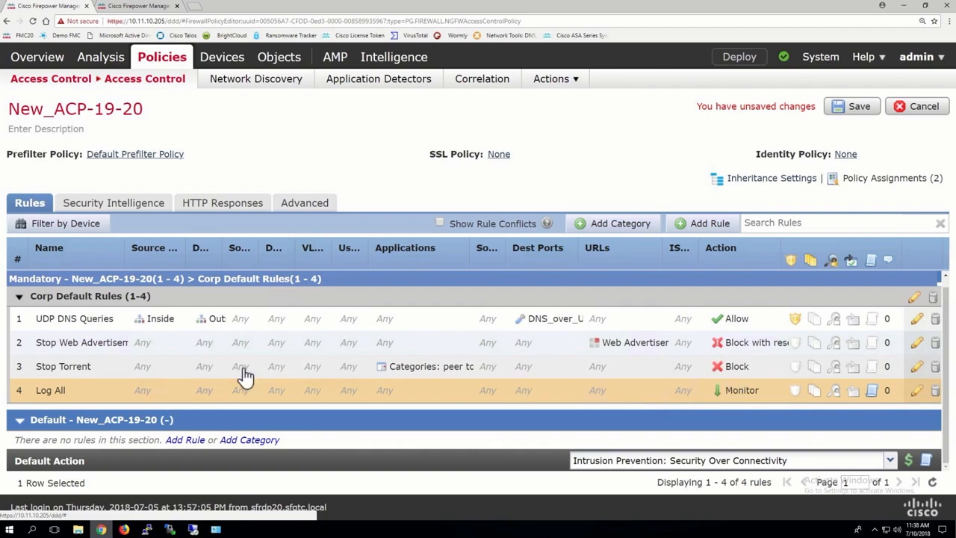
left_click_drag(468, 260, 488, 259)
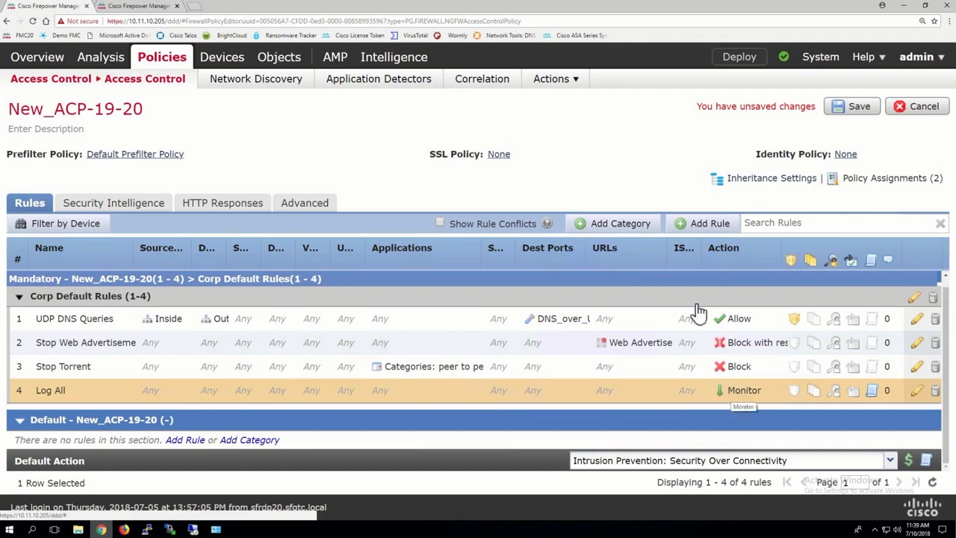
Add a new rule category named Corporate URL Rules below rule 4
left_click(612, 224)
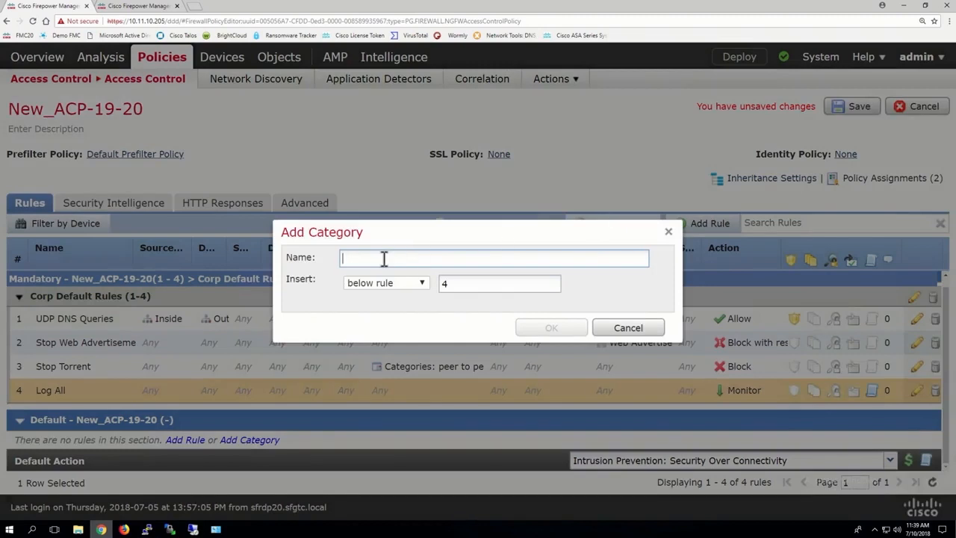
type("Corpo")
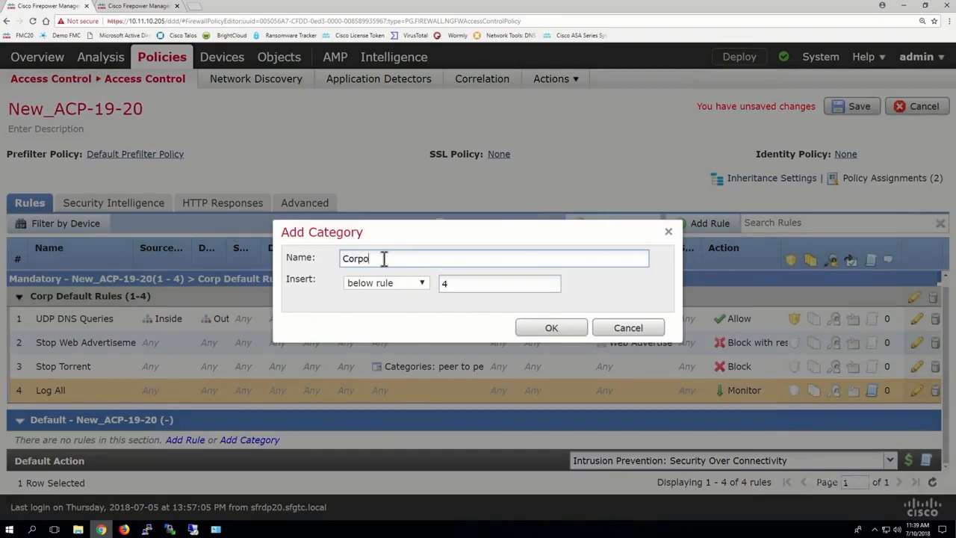
type("rate URL Rules")
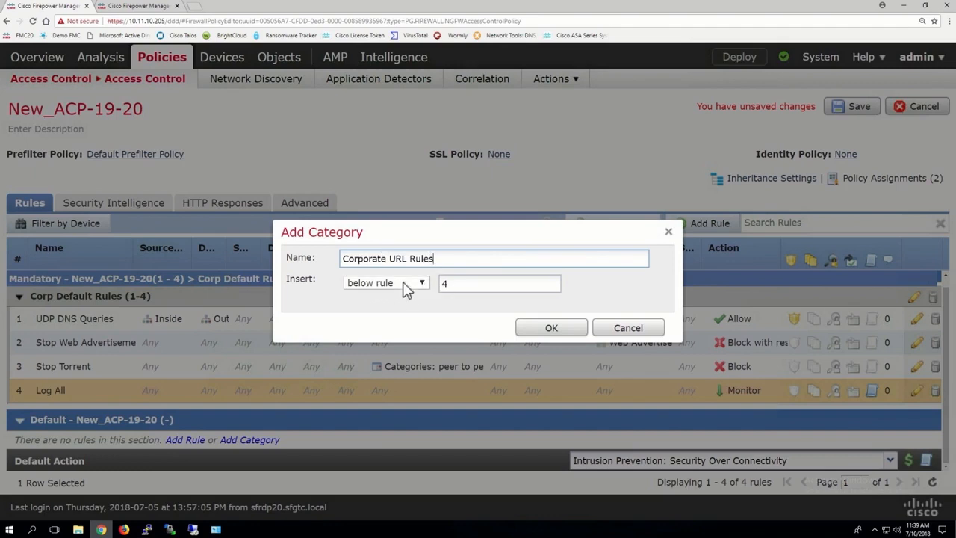
left_click(406, 290)
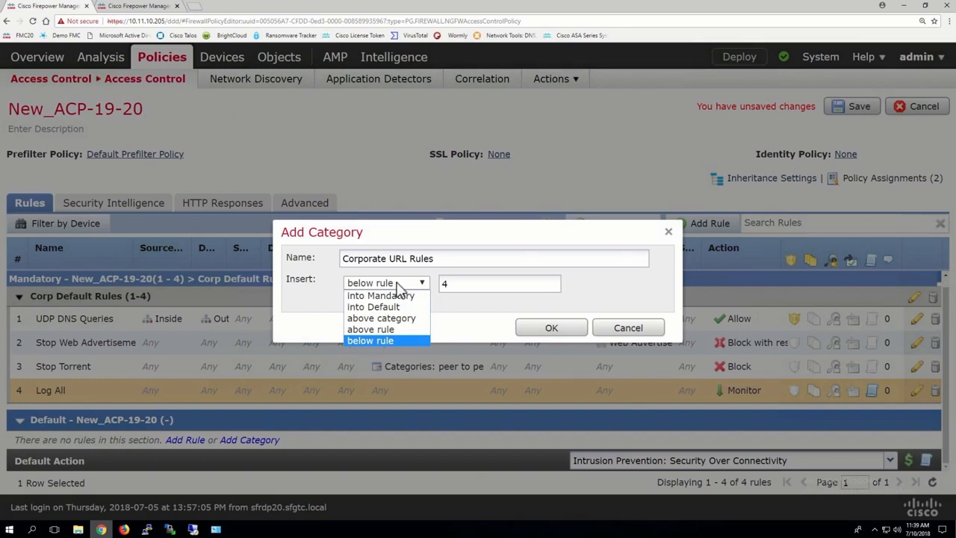
left_click(389, 286)
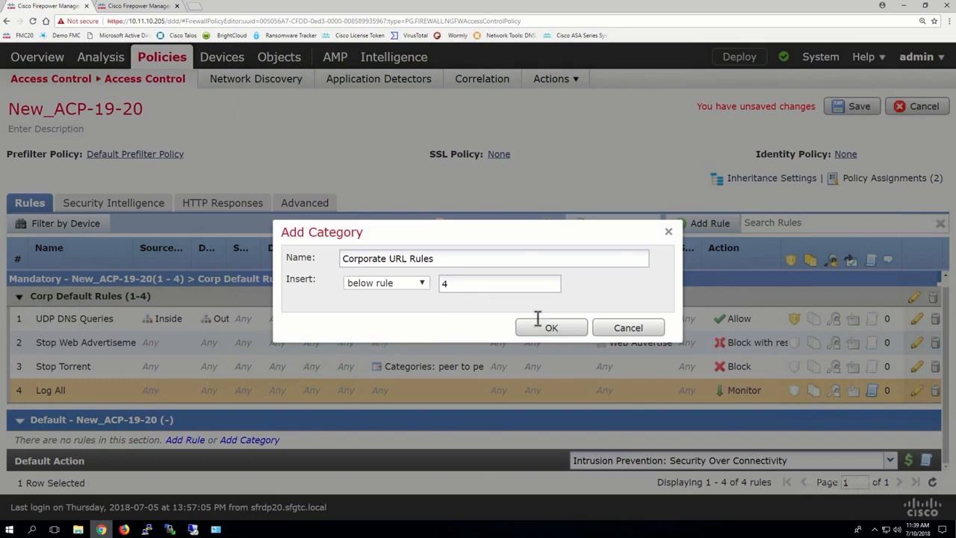
left_click(561, 332)
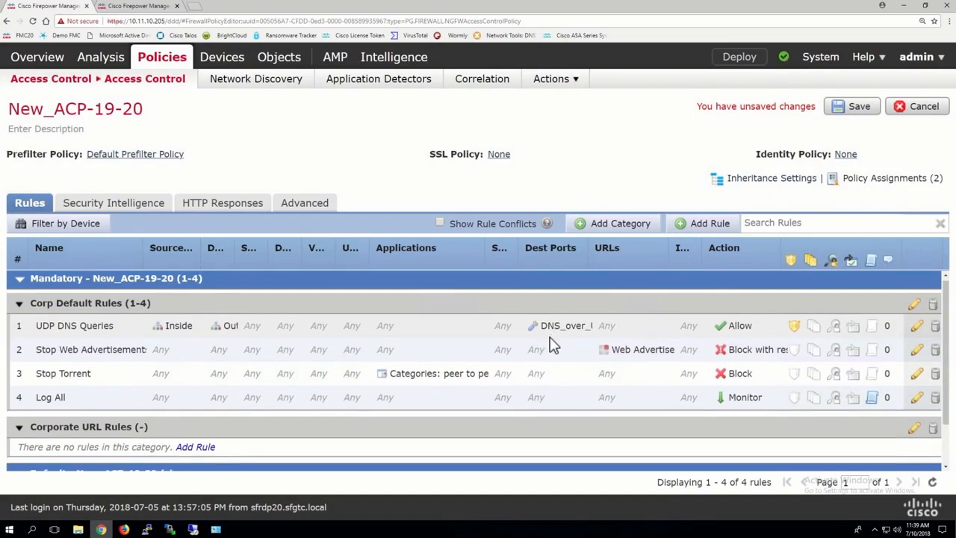
Start a new rule in the Corporate URL Rules category with Inside as source zone and Outside as destination zone
scroll(551, 344, "down", 1)
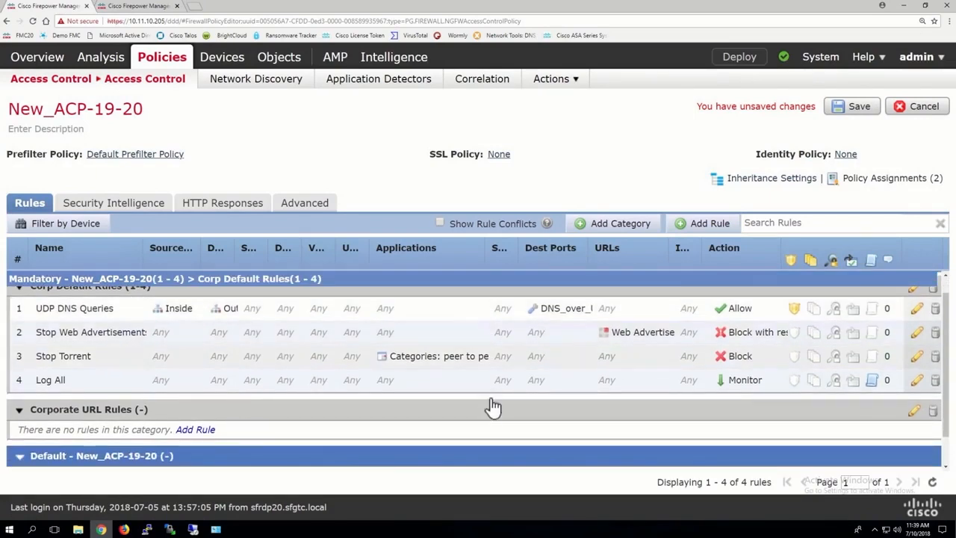
scroll(515, 373, "down", 1)
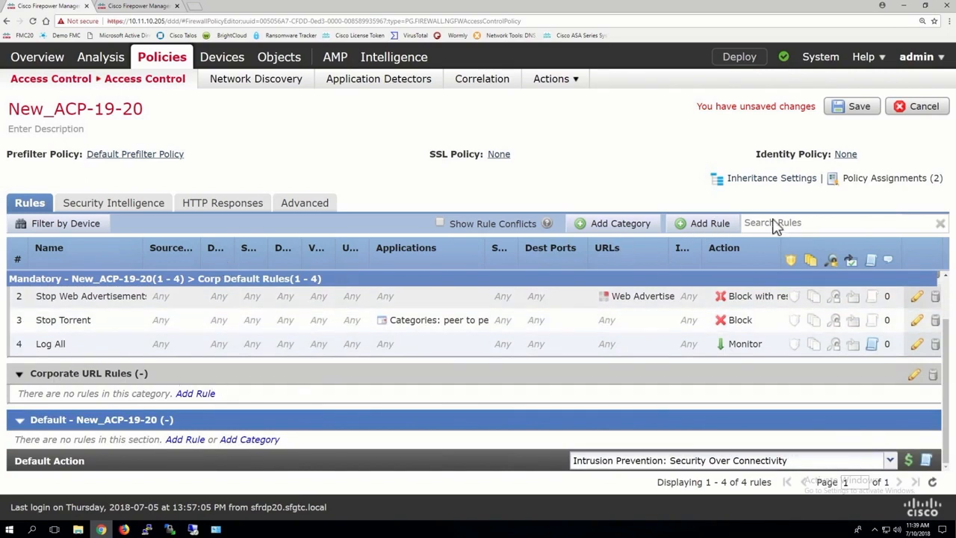
left_click(703, 222)
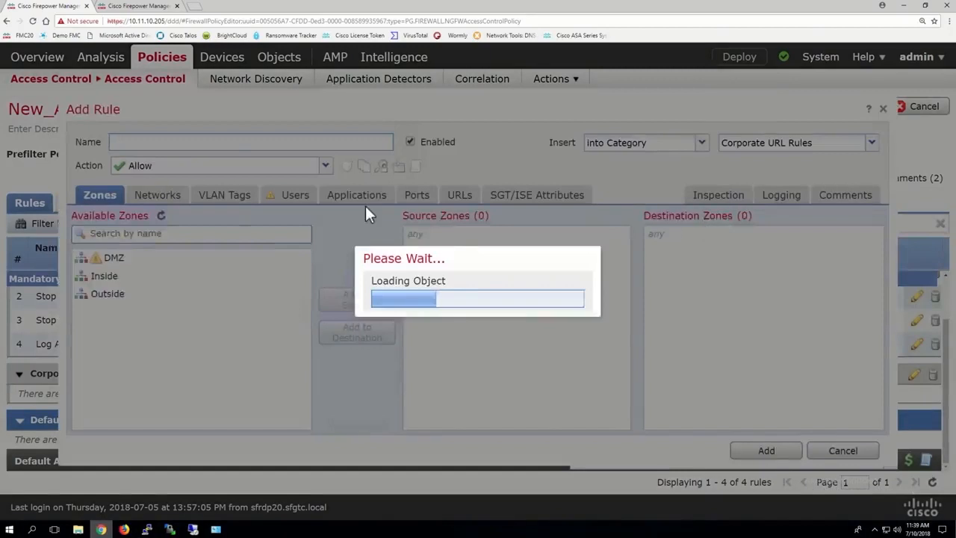
left_click(790, 150)
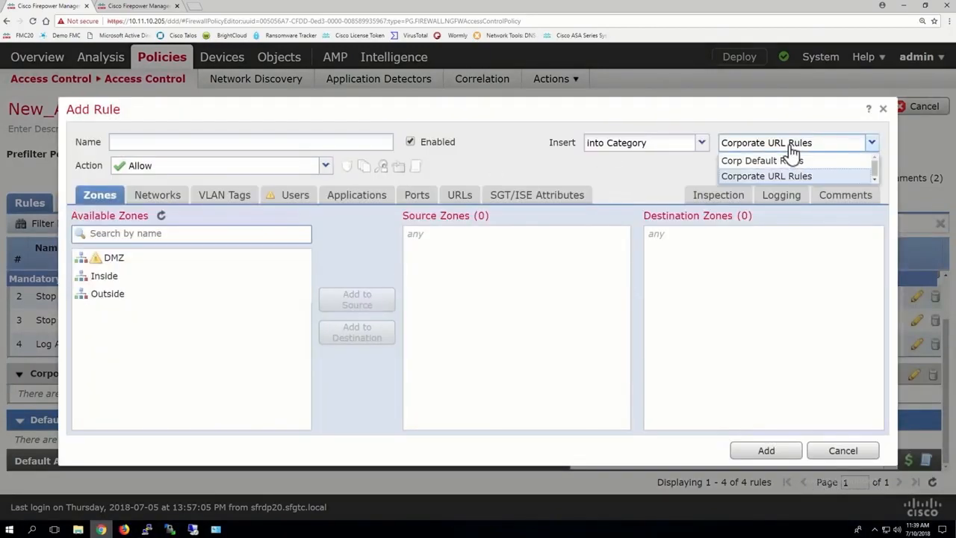
left_click(788, 151)
left_click(671, 152)
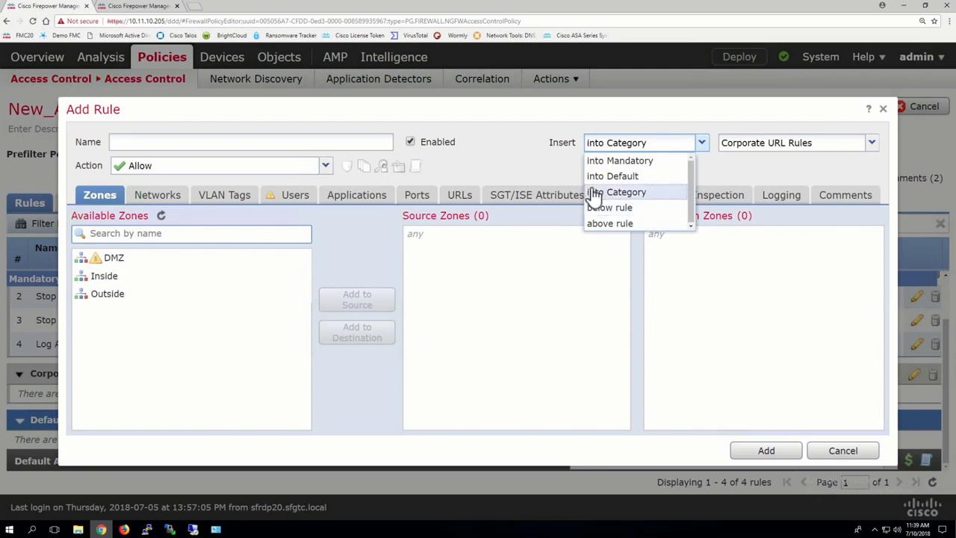
left_click(508, 156)
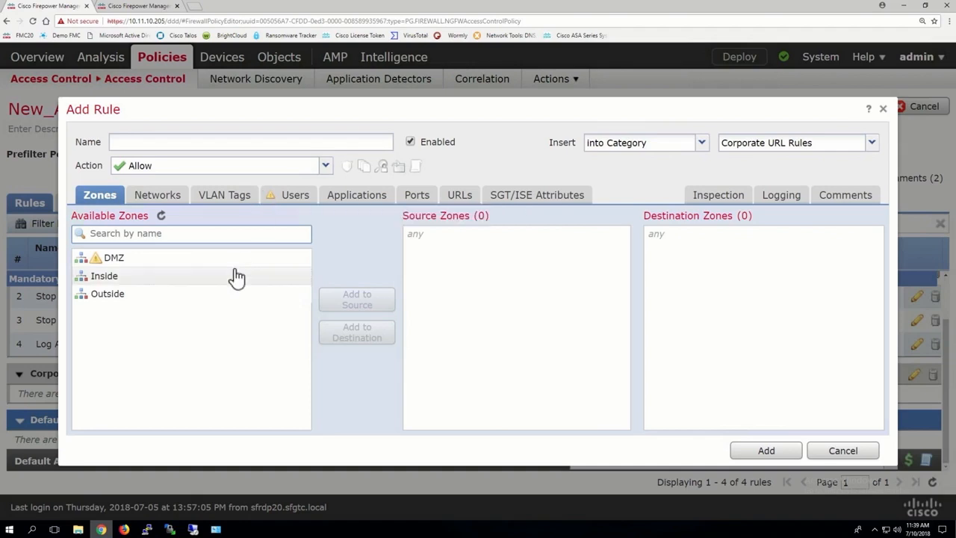
left_click(236, 277)
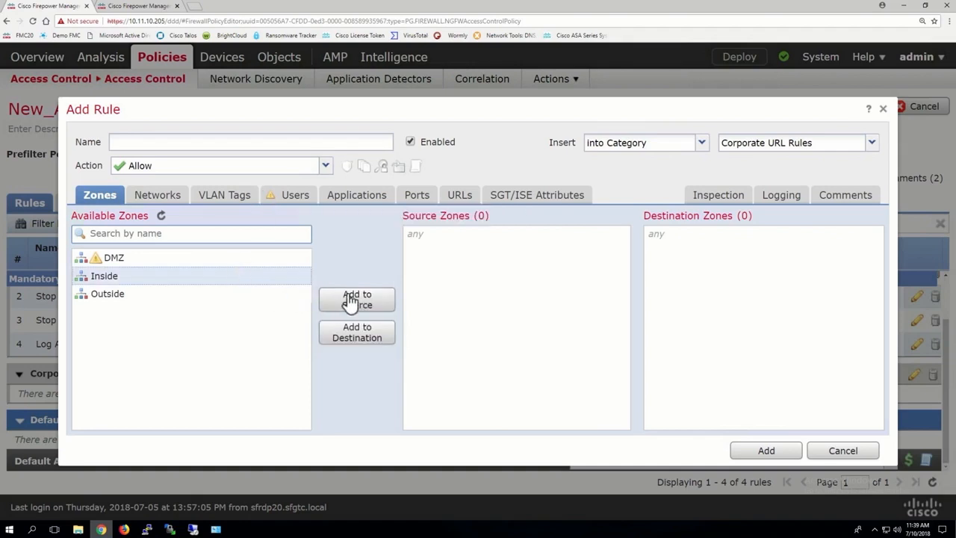
left_click(349, 301)
left_click(163, 294)
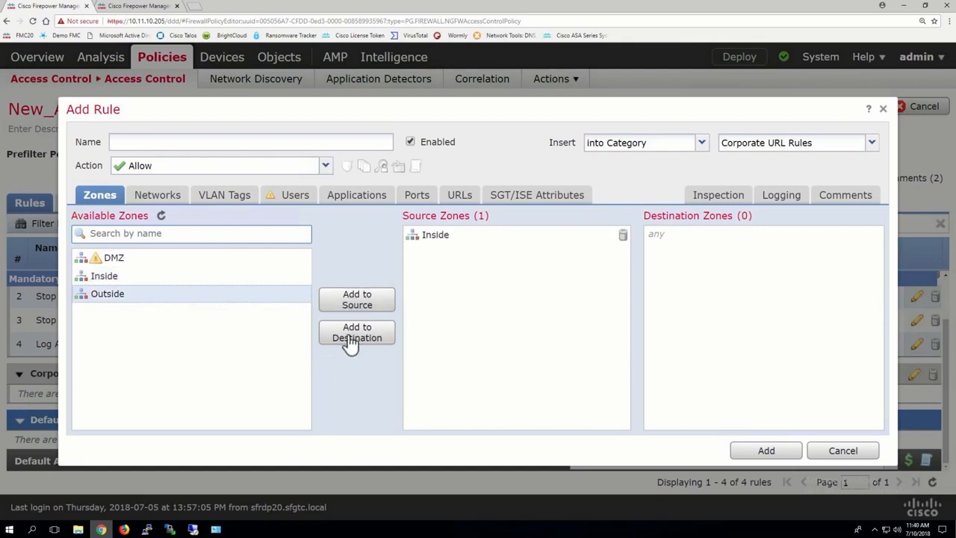
left_click(356, 334)
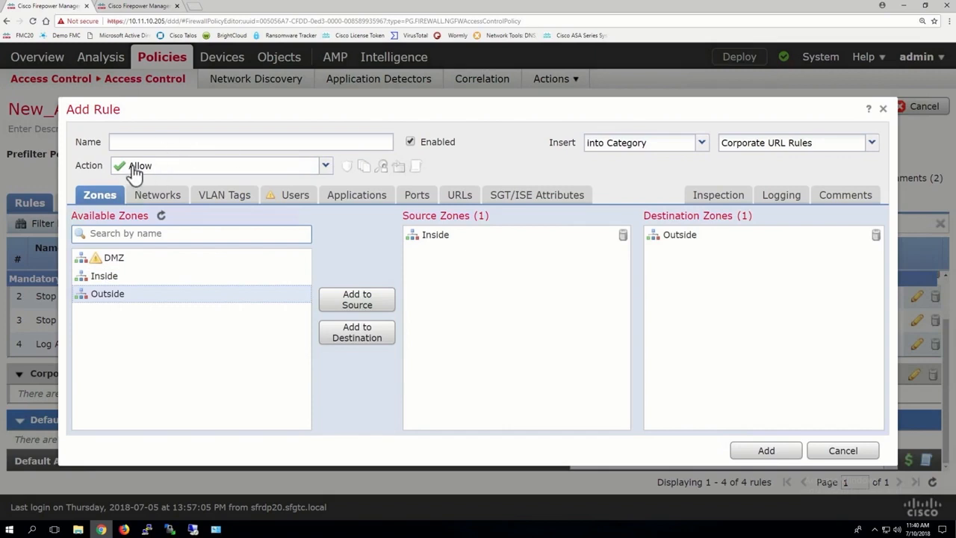
Name the rule Allow Marketing to SM
left_click(136, 141)
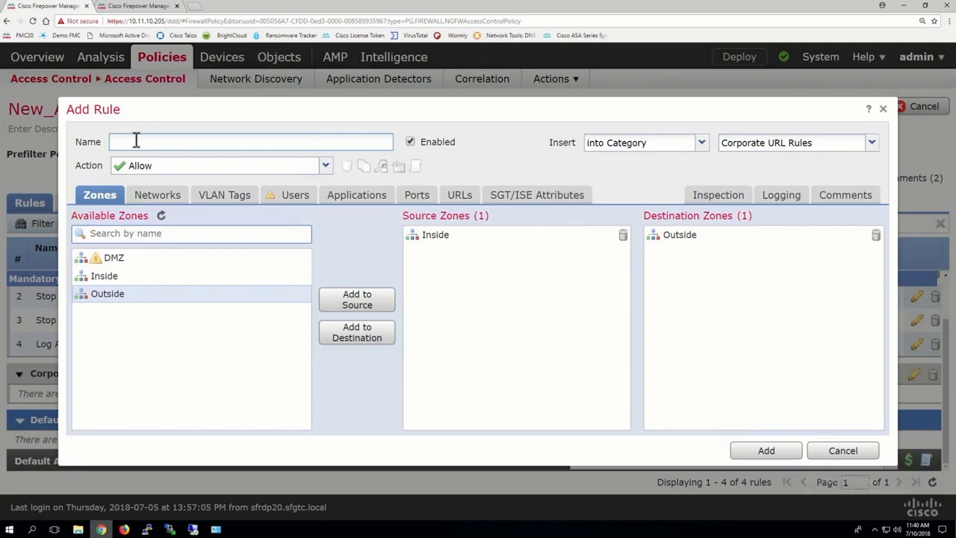
type("MArketing to SM")
left_click(150, 142)
key("BackSpace")
type("a")
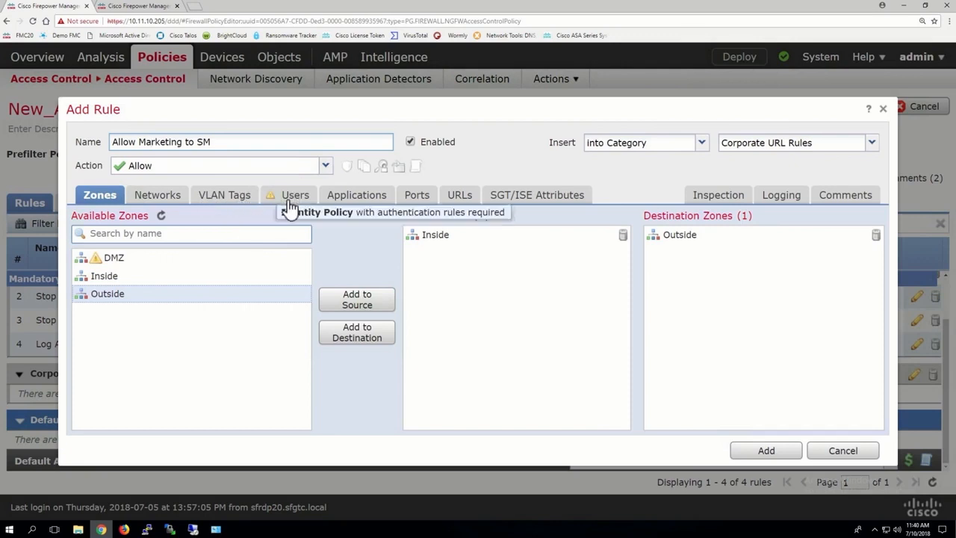
Add Marketing_VLAN as the rule's source network
left_click(156, 194)
scroll(179, 355, "down", 3)
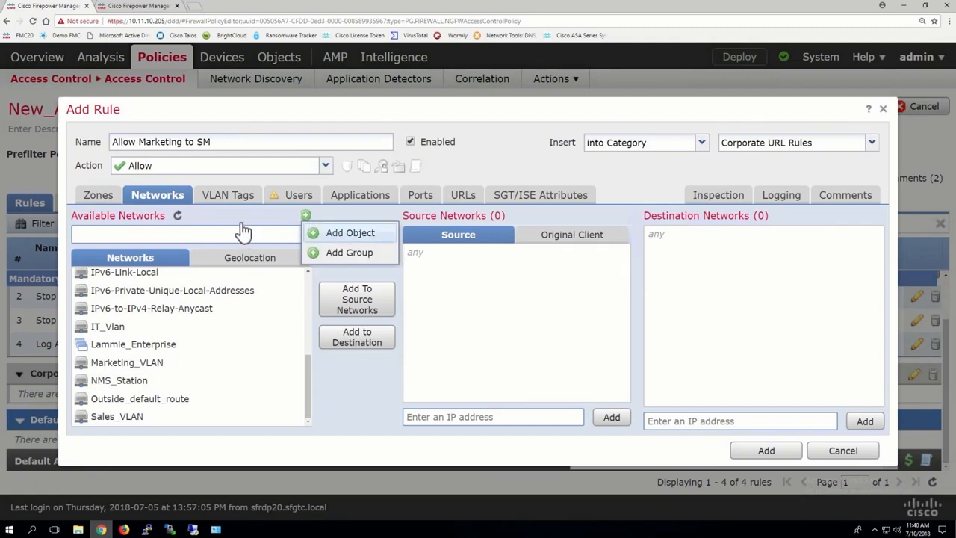
left_click(127, 363)
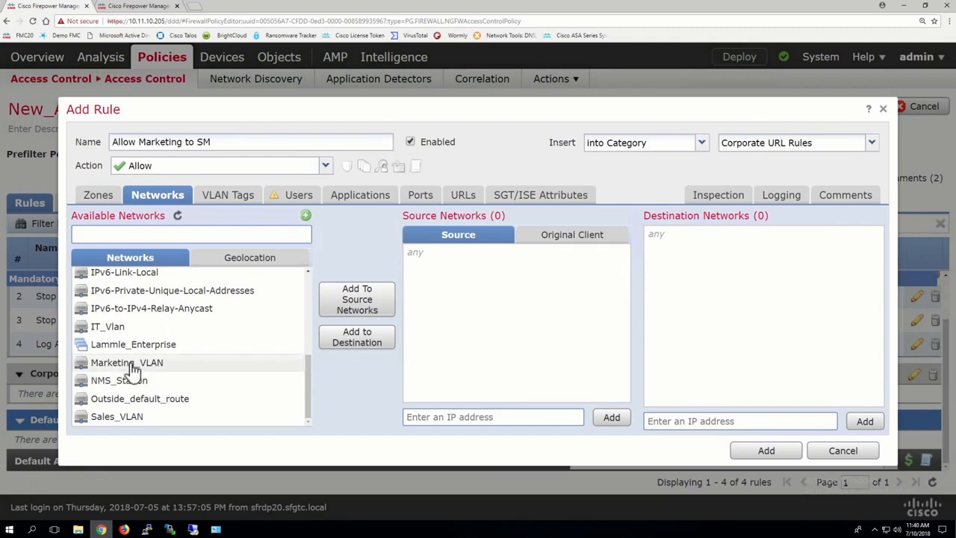
left_click(348, 306)
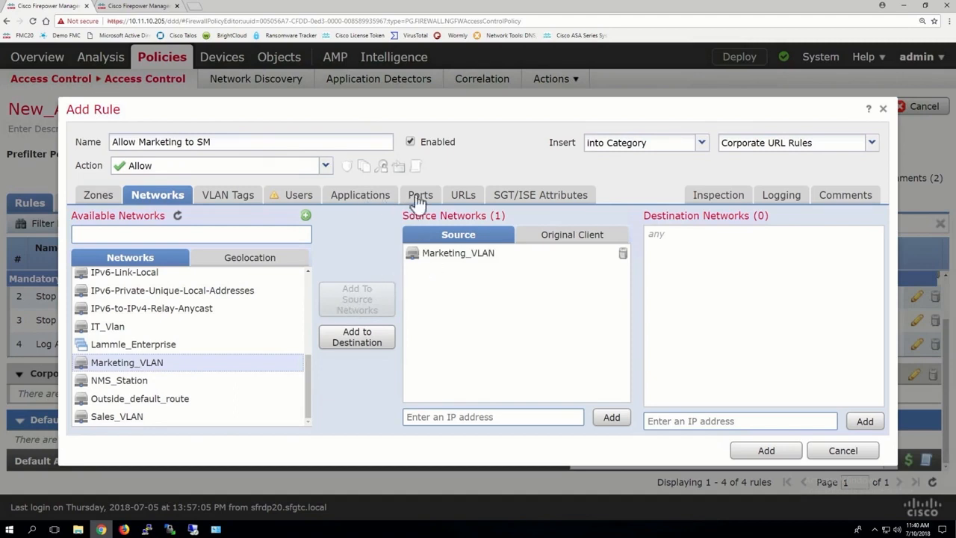
Search the available applications for facebook and clear the search
left_click(463, 198)
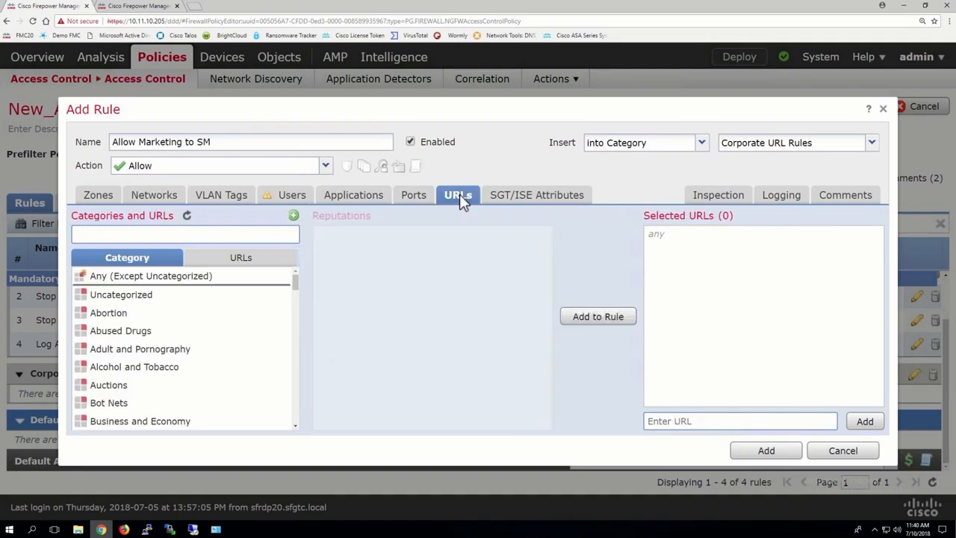
left_click(369, 200)
left_click(388, 234)
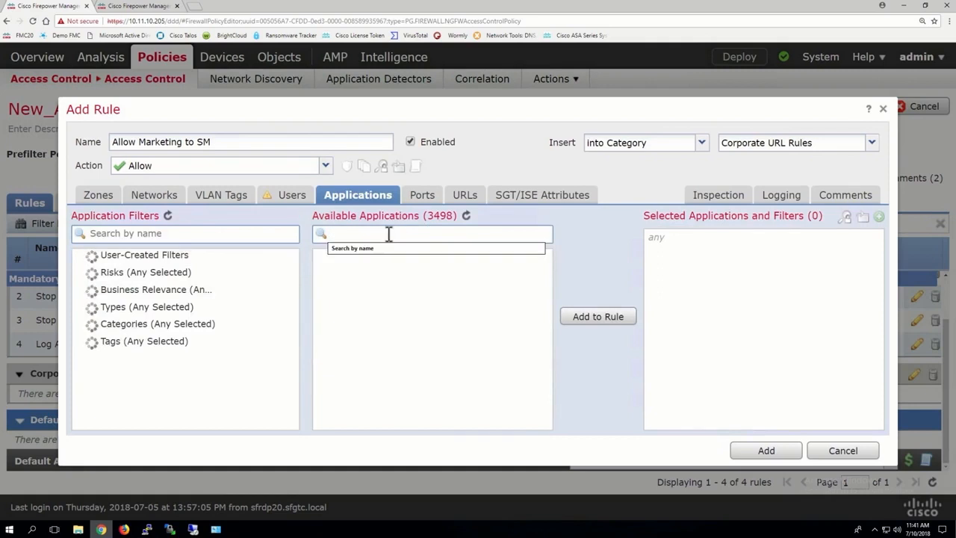
type("facebook")
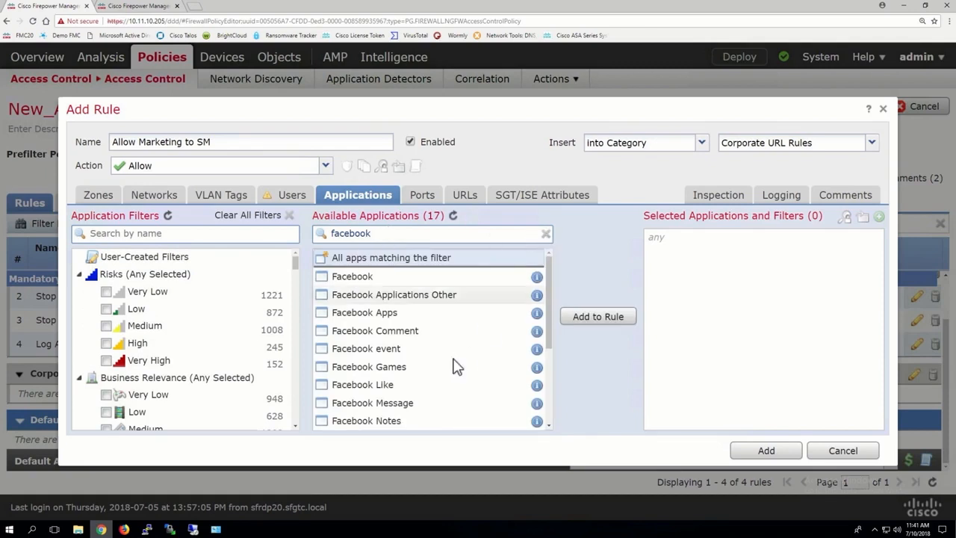
scroll(454, 366, "down", 2)
scroll(412, 358, "up", 3)
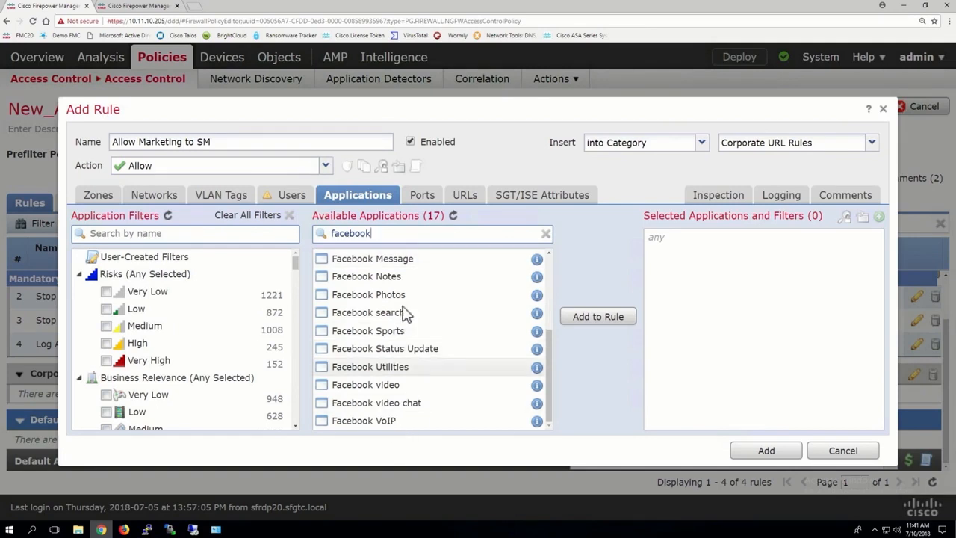
left_click(546, 236)
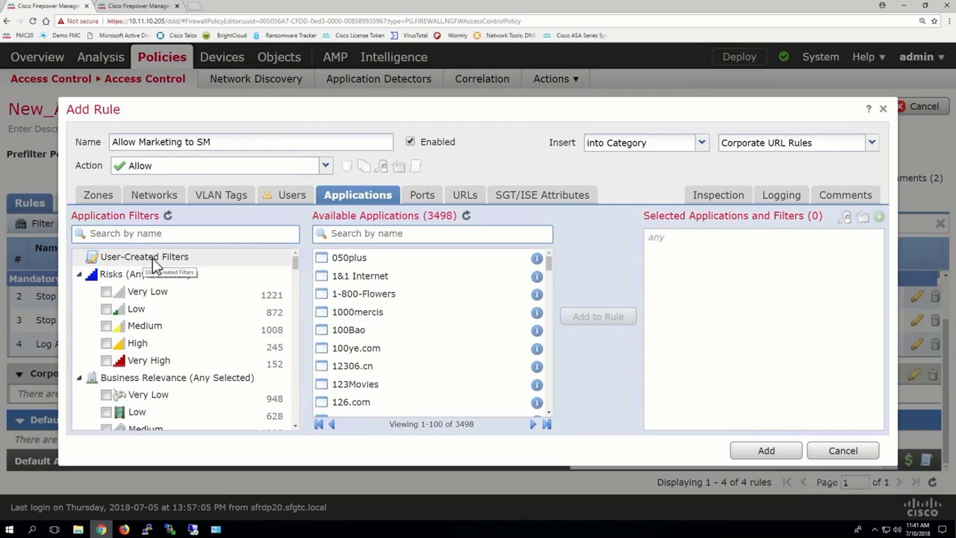
Search the URL categories for social and select the Social Network category
left_click(464, 200)
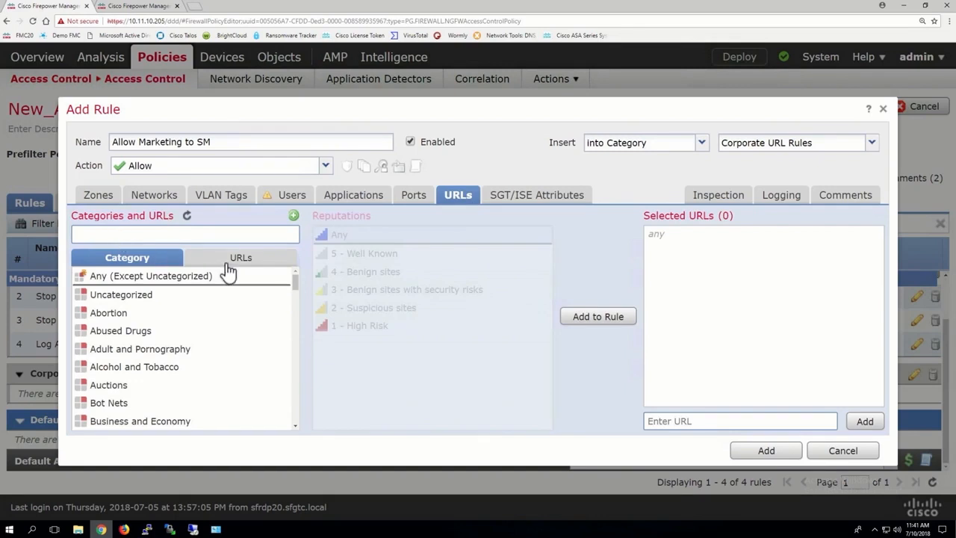
left_click(191, 260)
left_click(137, 262)
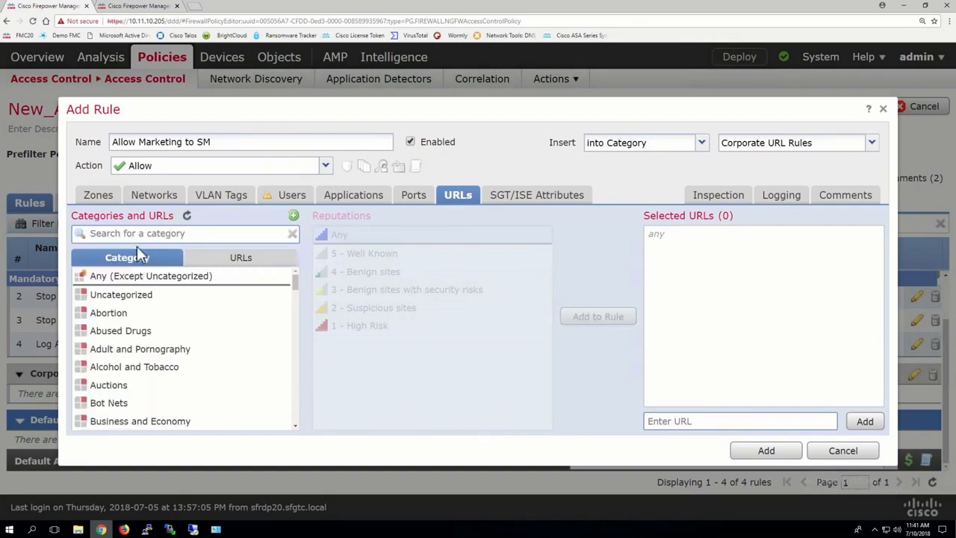
left_click(139, 233)
type("social")
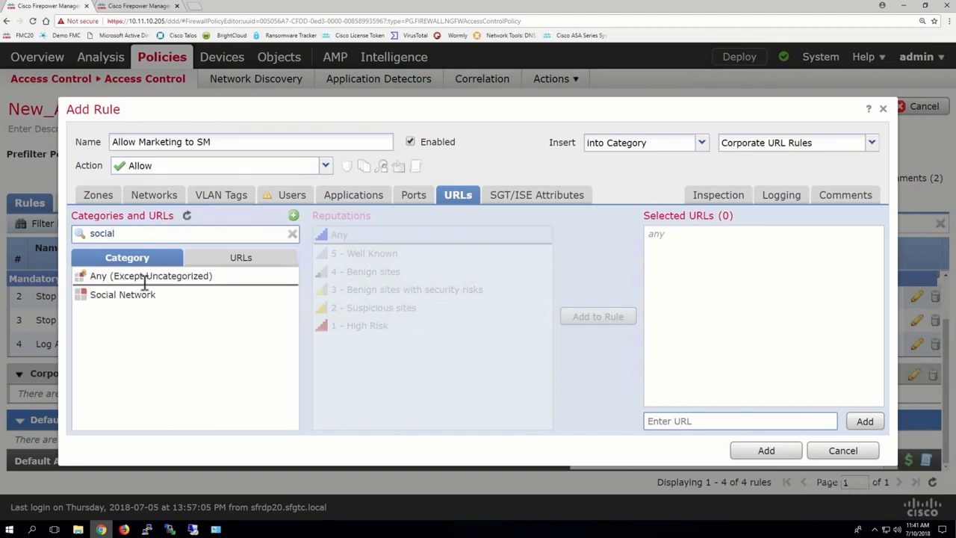
left_click(128, 303)
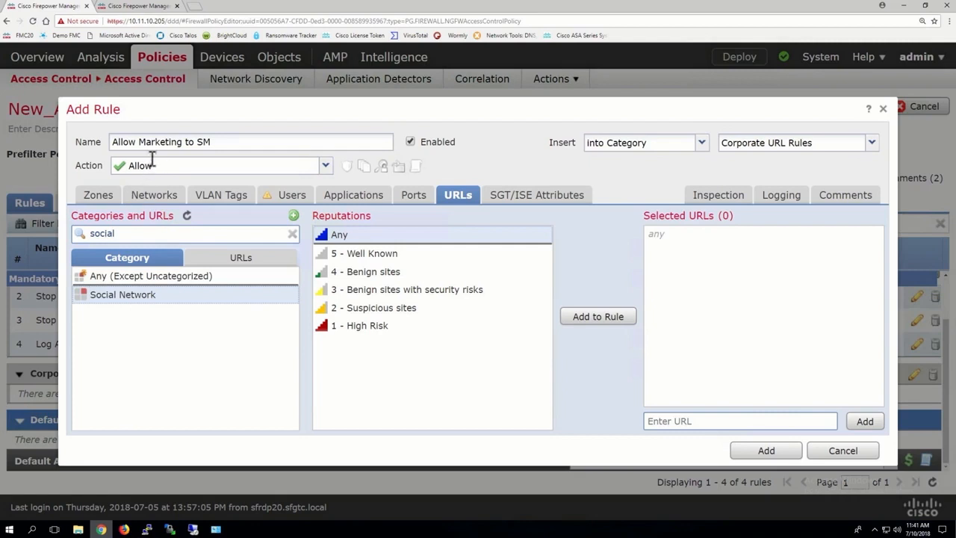
Enable logging at the end of connection for the rule
left_click(790, 207)
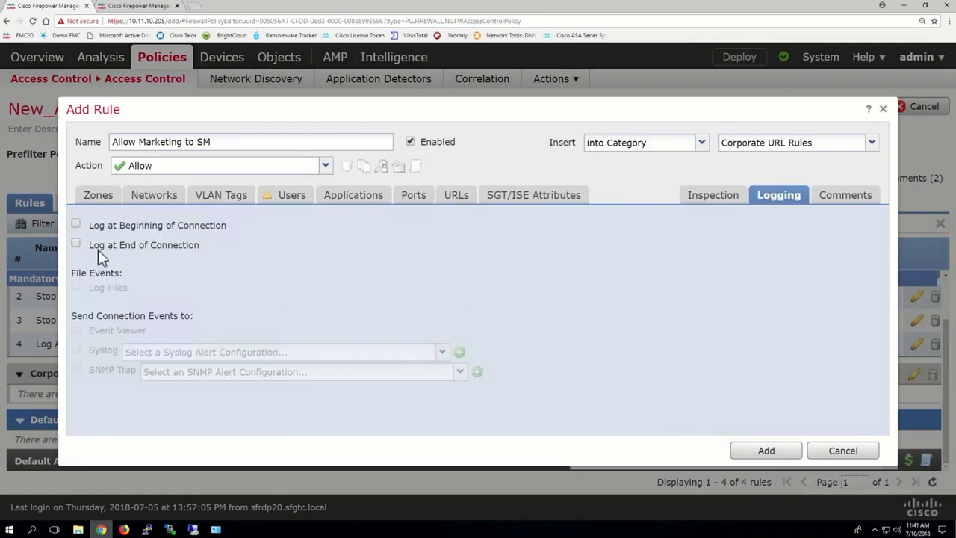
left_click(125, 254)
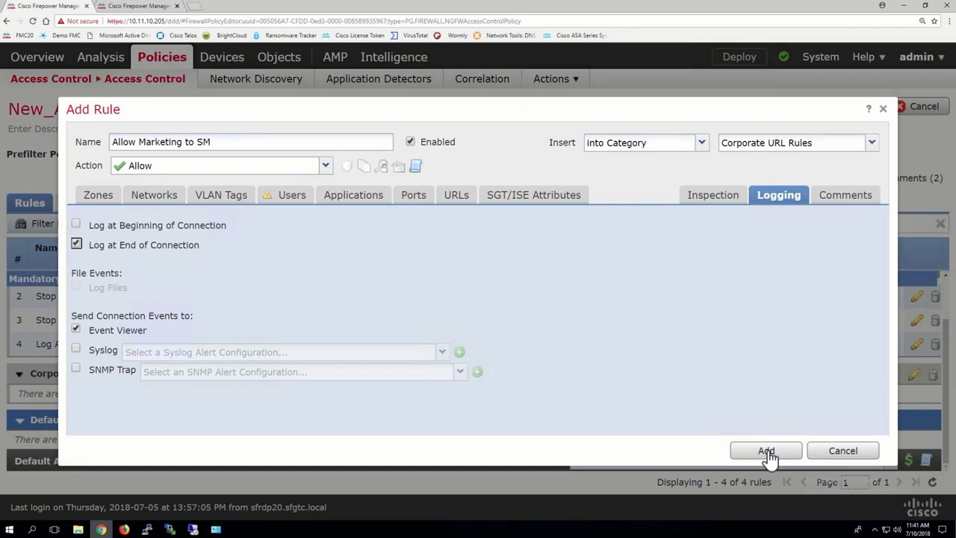
Apply the Balanced Security and Connectivity intrusion policy with the Pod20_Variable variable set, and add the rule
left_click(710, 197)
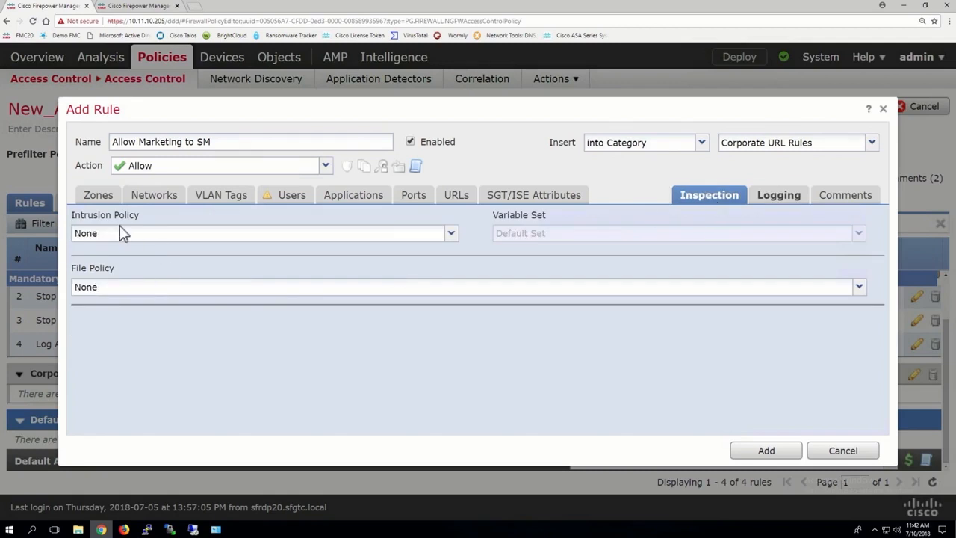
left_click(122, 240)
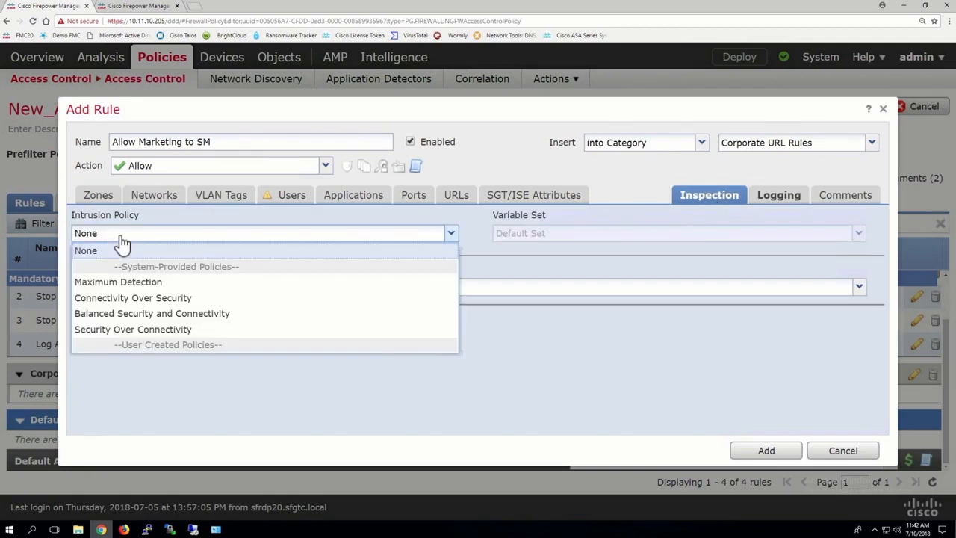
left_click(141, 317)
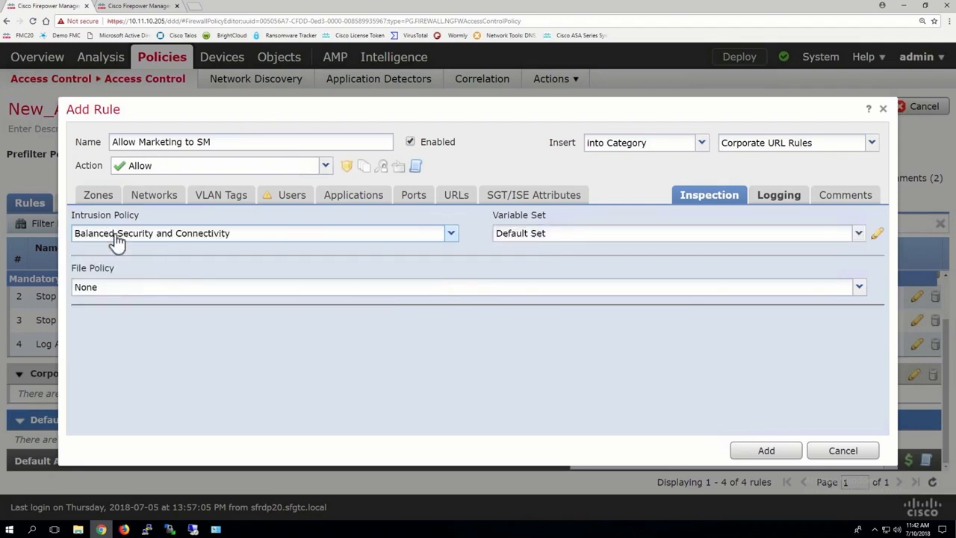
left_click(531, 233)
left_click(530, 267)
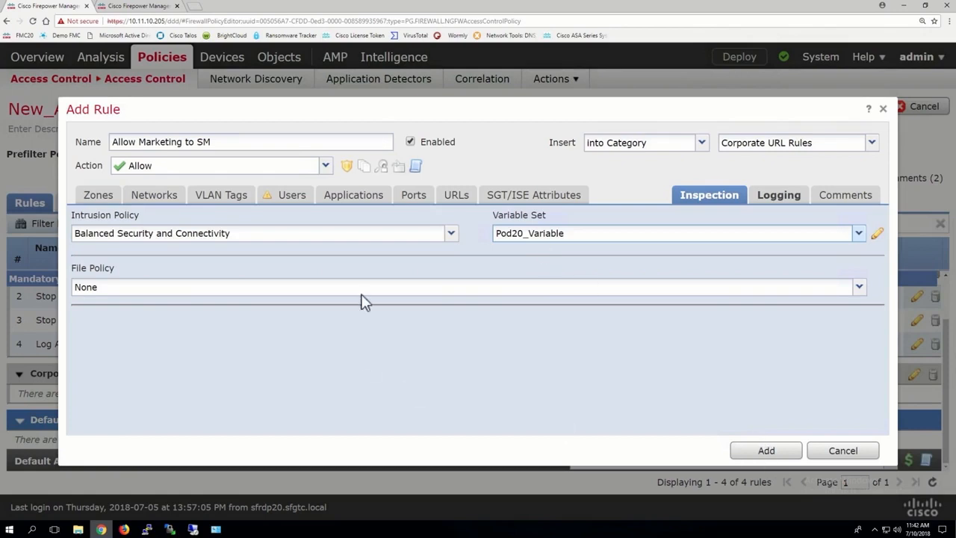
left_click(768, 451)
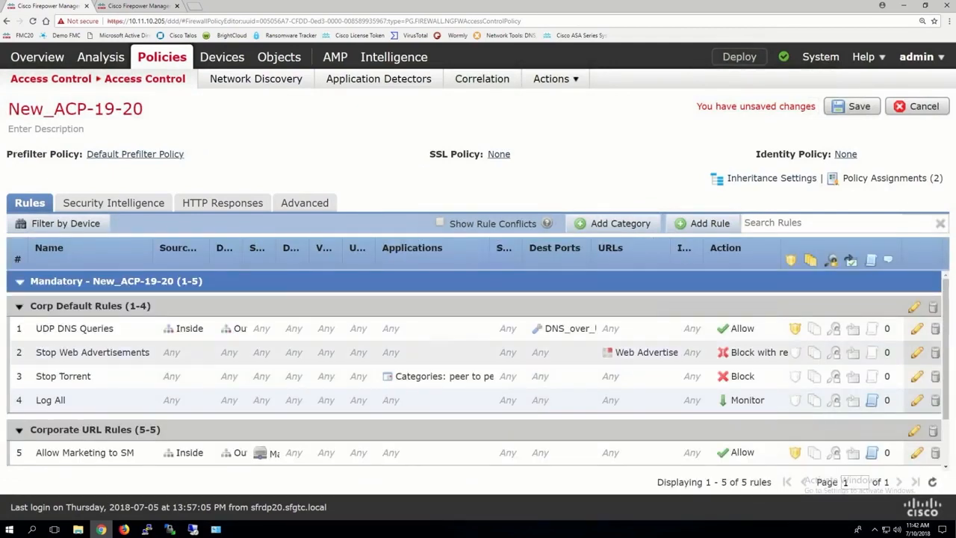
Start another rule in the Corporate URL Rules category and set its action to Block with reset
scroll(684, 375, "down", 2)
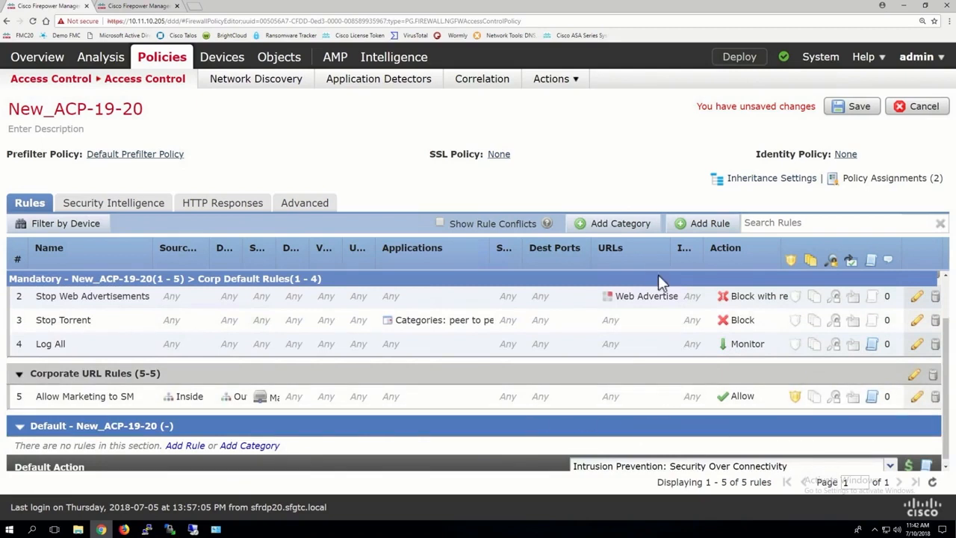
left_click(706, 222)
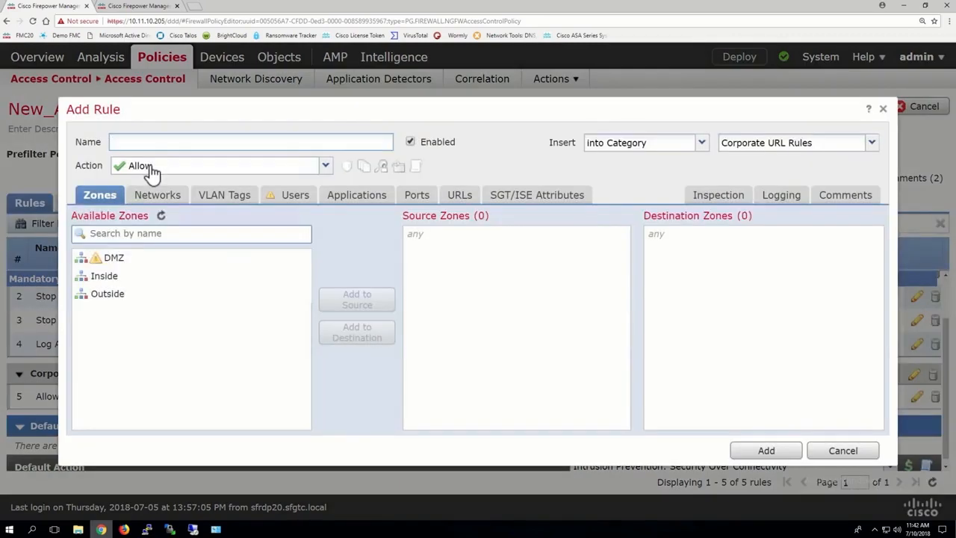
left_click(150, 167)
left_click(141, 239)
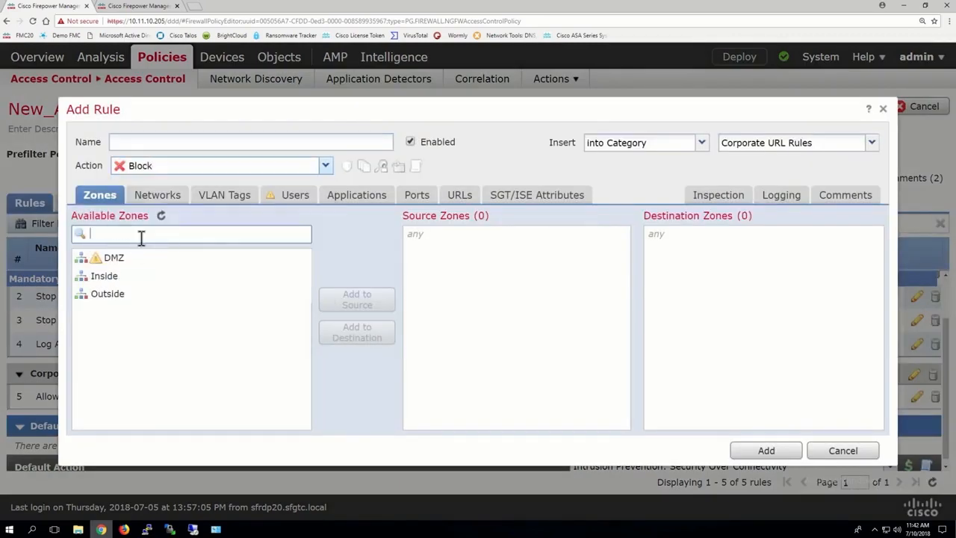
left_click(151, 170)
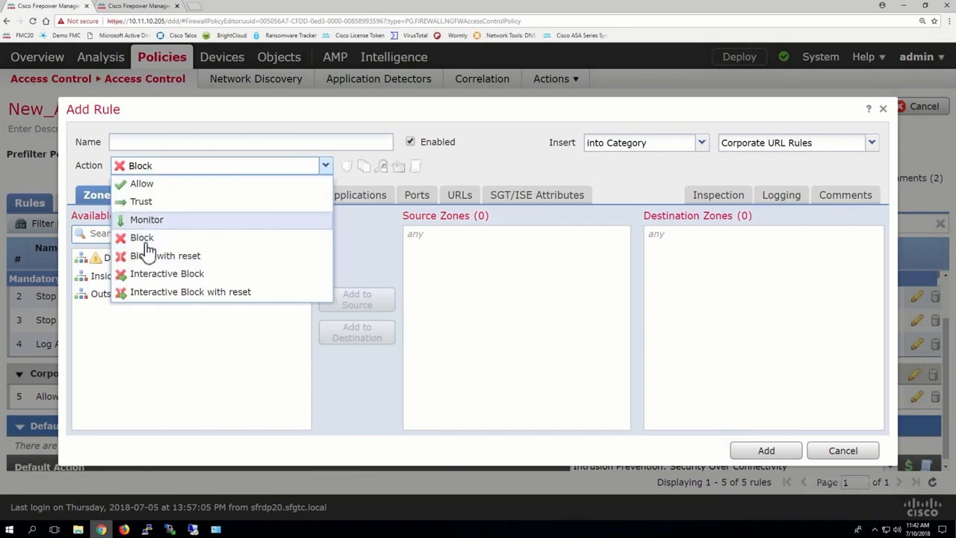
left_click(142, 256)
Name the new rule Stop All SM
left_click(126, 142)
type("STop All SM")
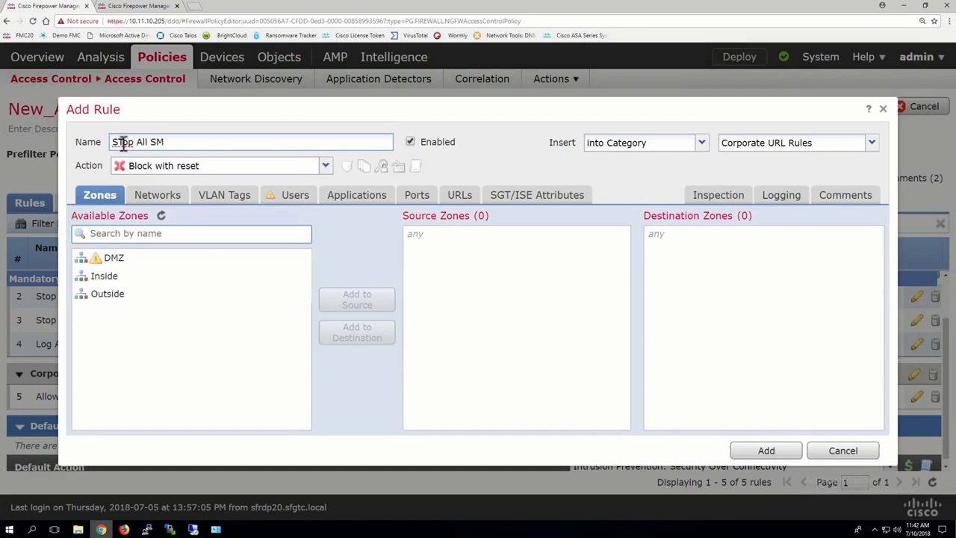
right_click(125, 144)
key("Delete")
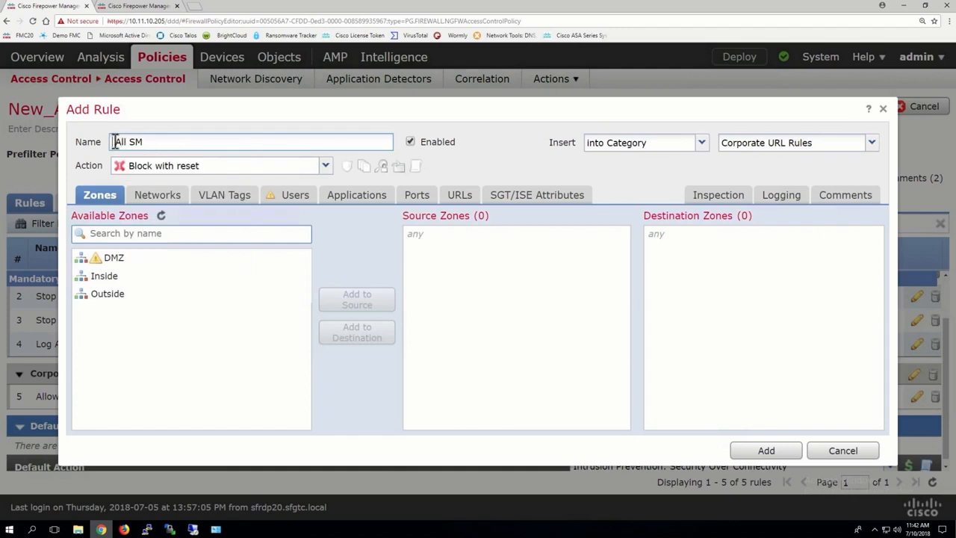
type("Stop")
Search the URL categories for social and add Social Network with reputations 1 to 4 to the rule
left_click(155, 278)
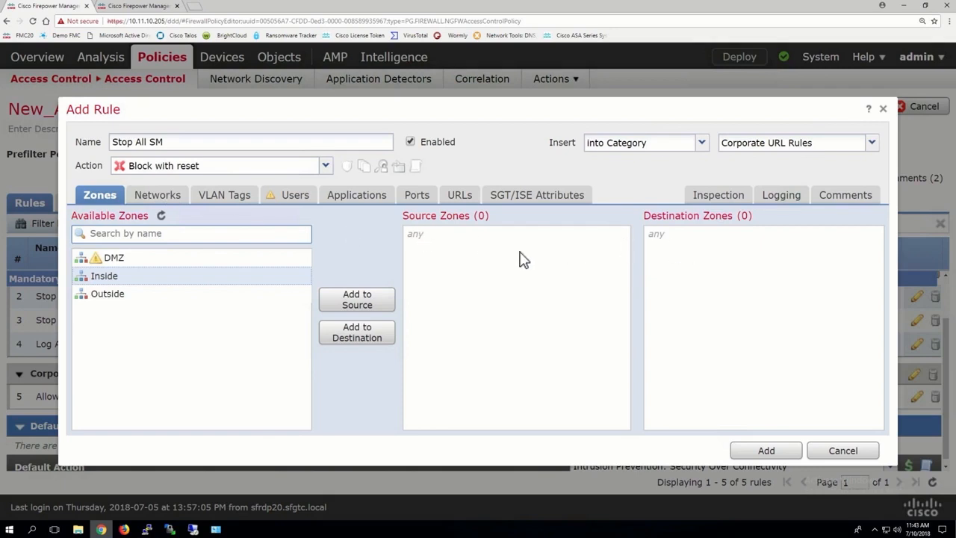
left_click(168, 193)
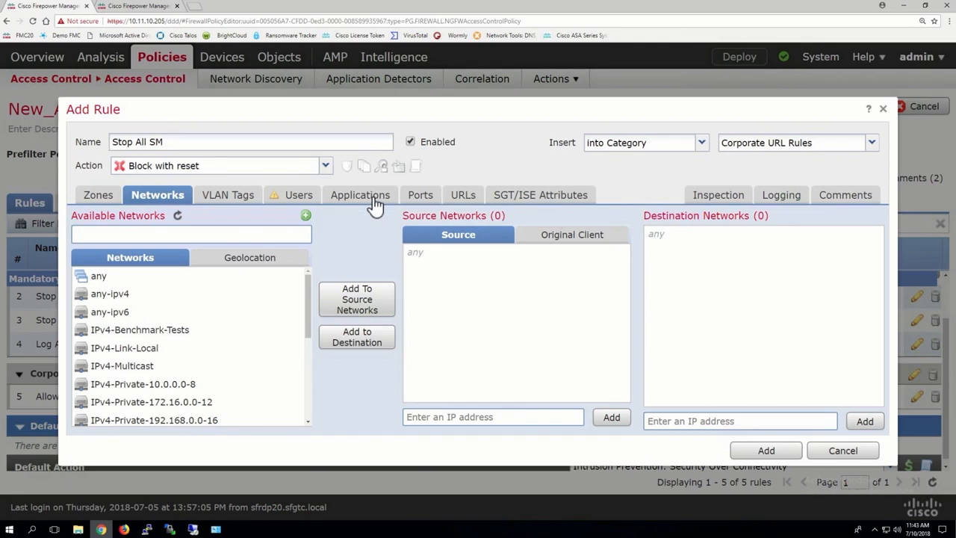
left_click(464, 197)
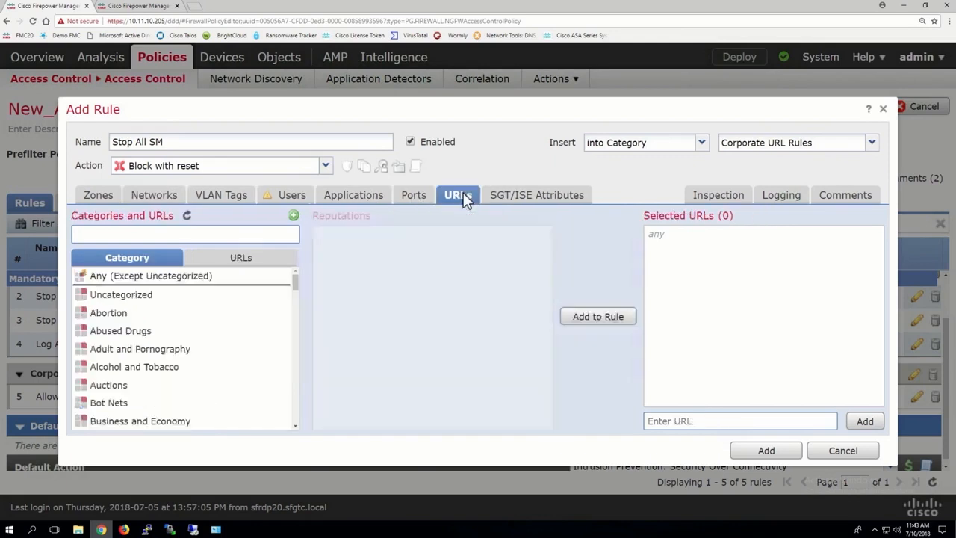
left_click(219, 259)
left_click(155, 260)
left_click(145, 234)
type("social")
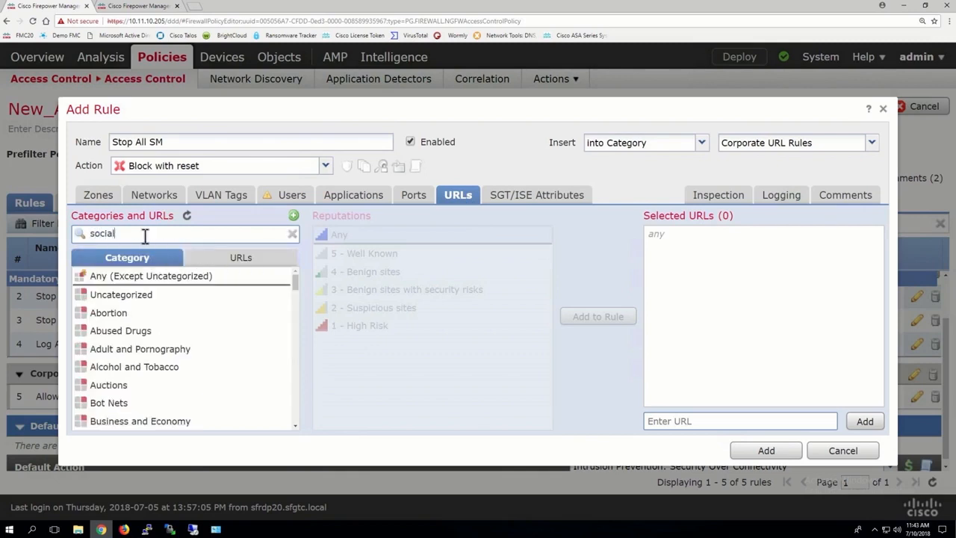
left_click(200, 296)
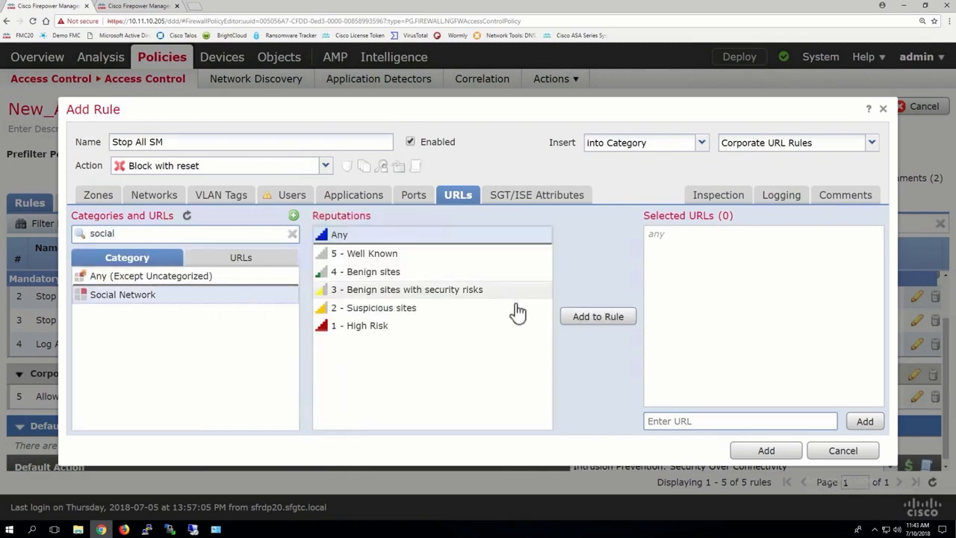
left_click(386, 271)
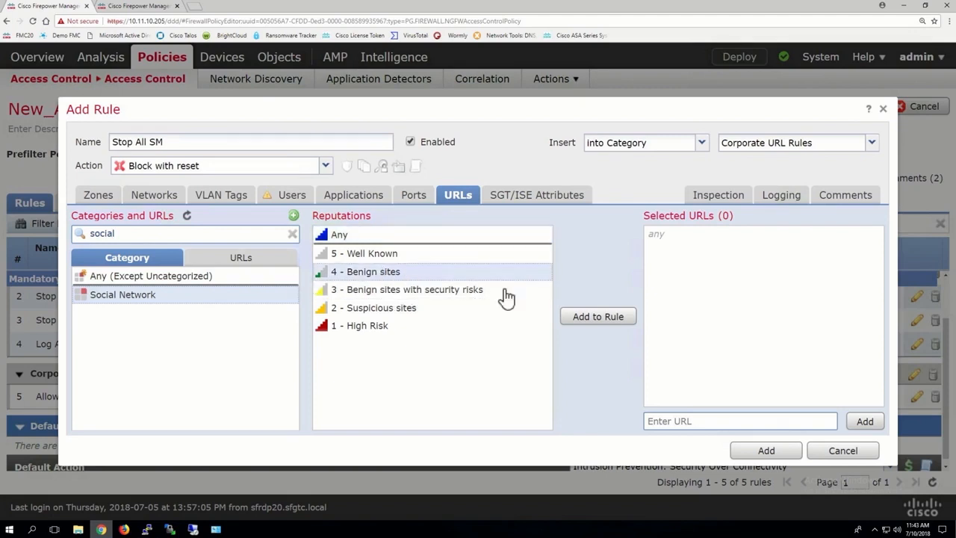
left_click(609, 323)
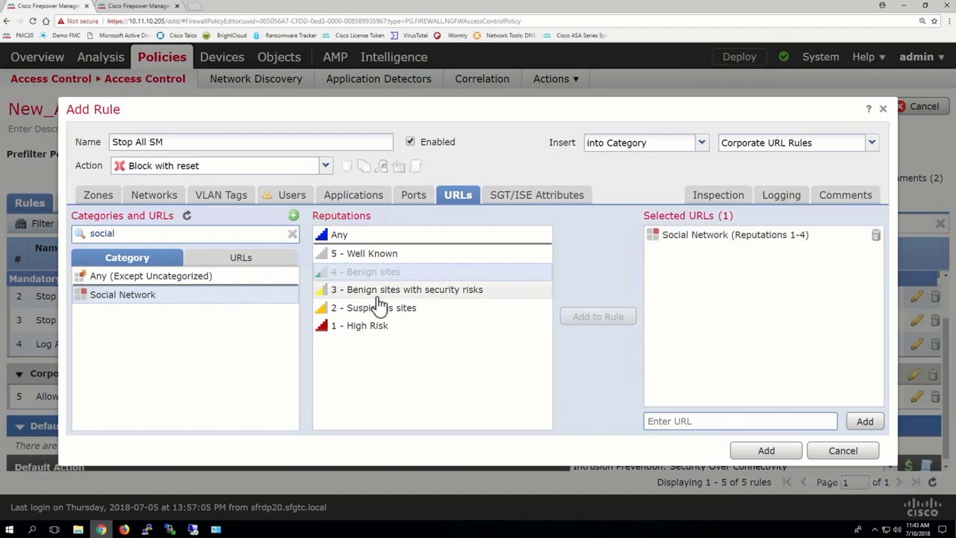
Switch the rule's action to Allow and back to Block with reset
left_click(190, 167)
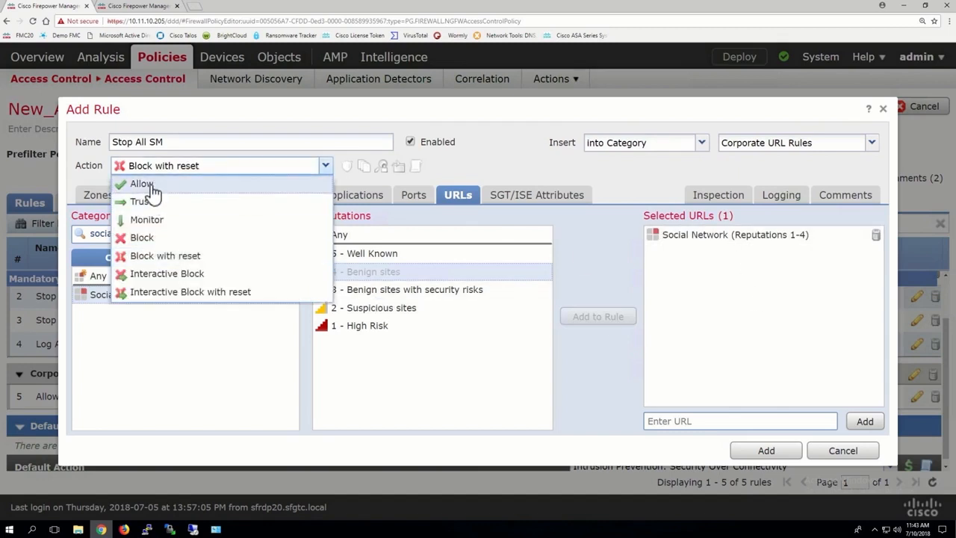
left_click(143, 185)
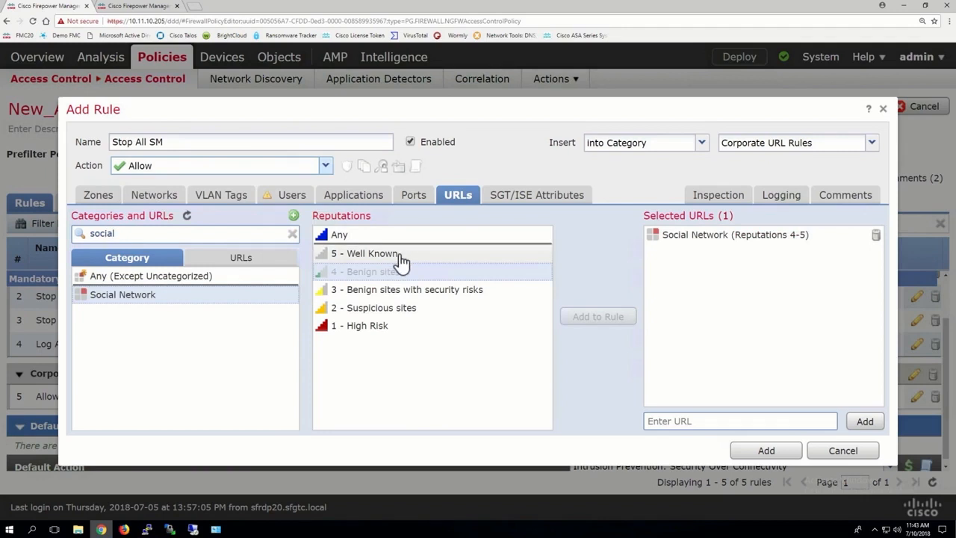
left_click(207, 168)
left_click(138, 255)
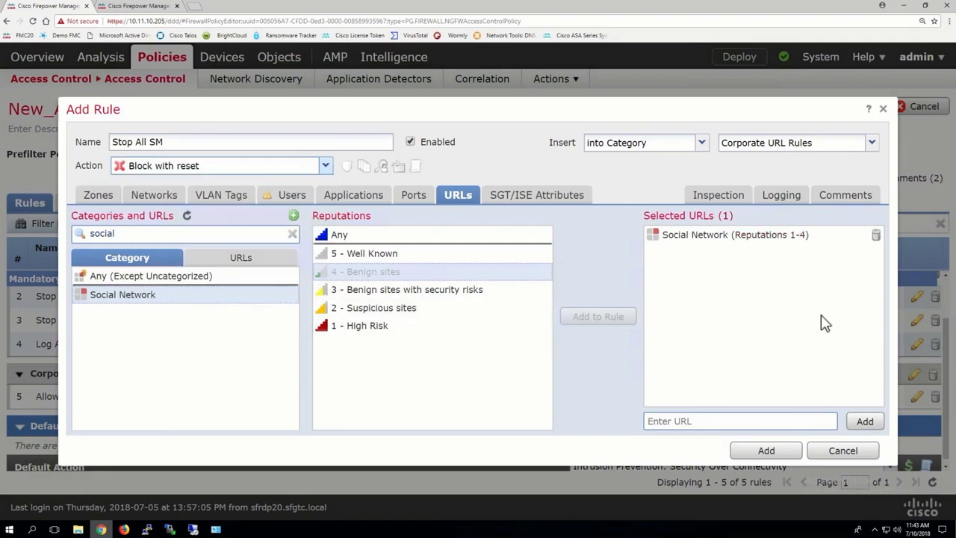
Replace the Social Network URL entry with Social Network at any reputation
left_click(875, 238)
left_click(369, 236)
left_click(608, 317)
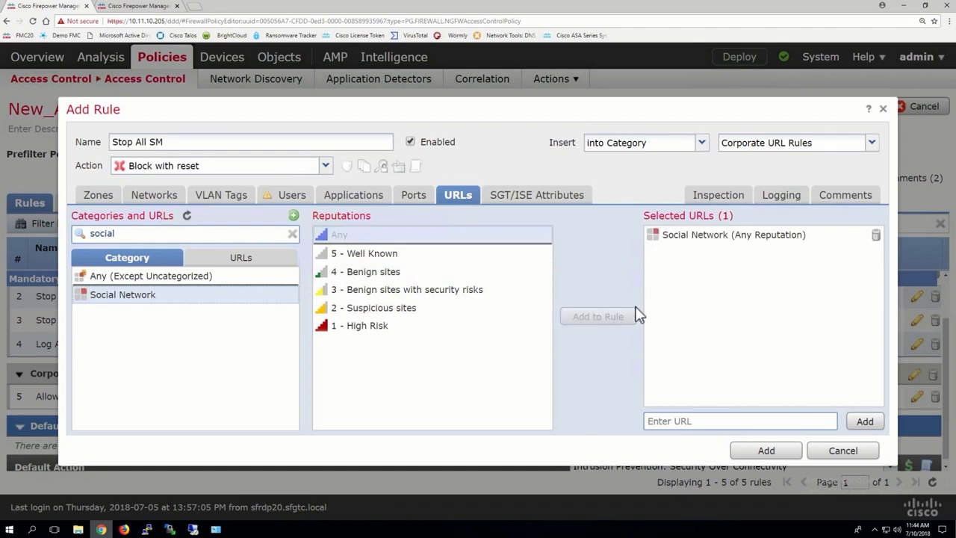
Enable logging at the beginning of connection for the rule and add it
left_click(781, 195)
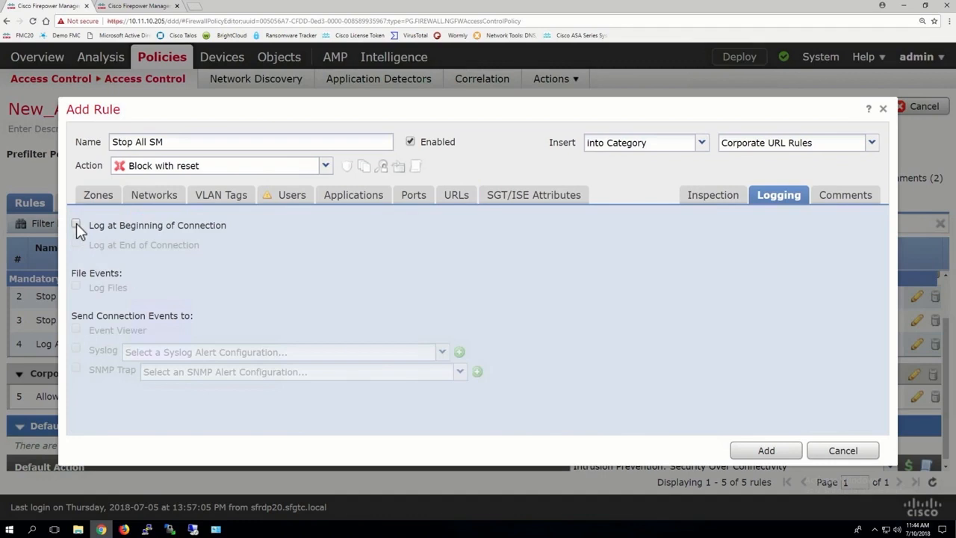
left_click(76, 224)
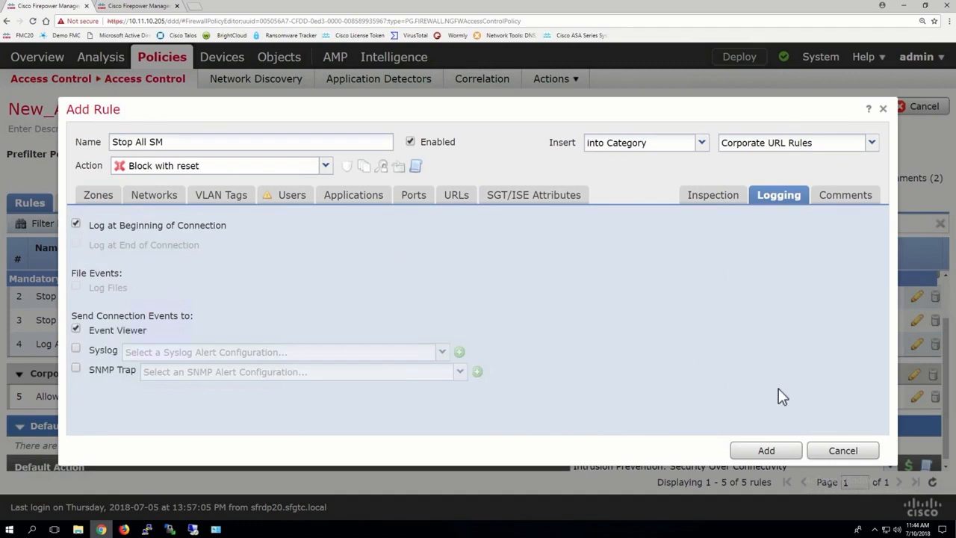
left_click(765, 449)
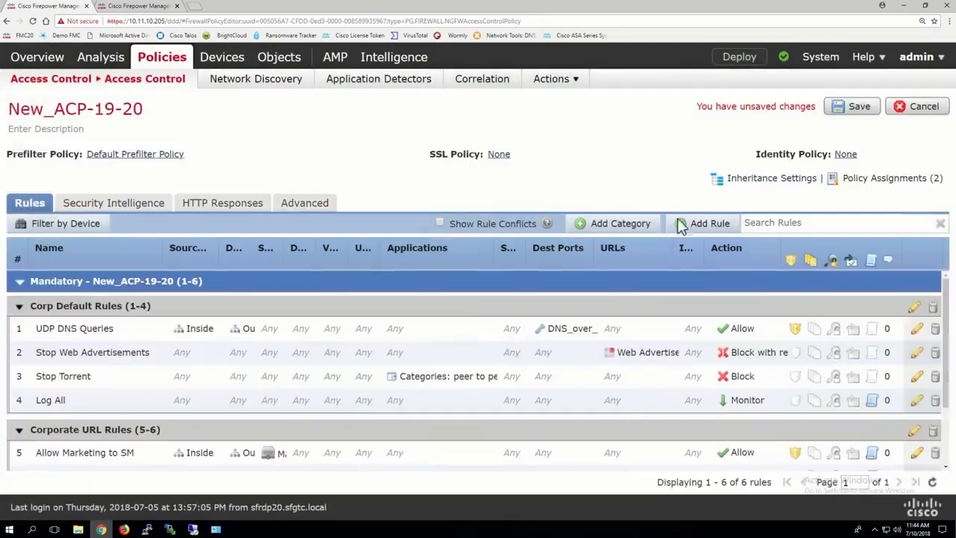
Widen the rule table's columns to review the rules in the Corporate URL Rules category
scroll(715, 362, "down", 1)
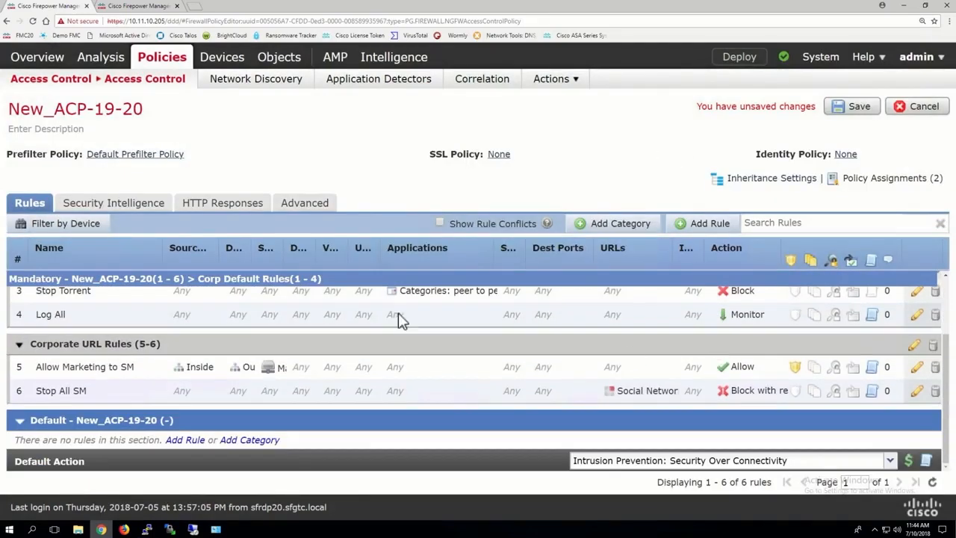
left_click_drag(284, 248, 351, 247)
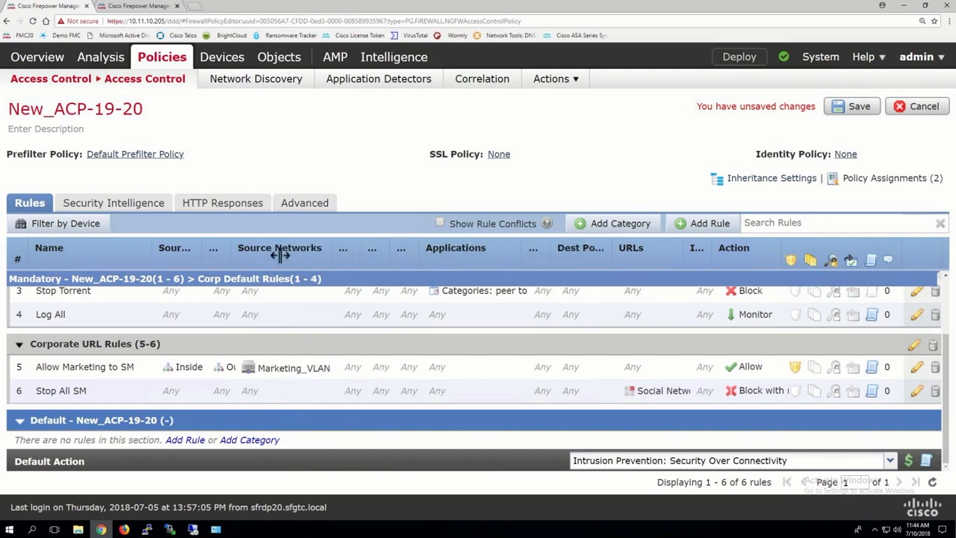
left_click_drag(231, 257, 246, 257)
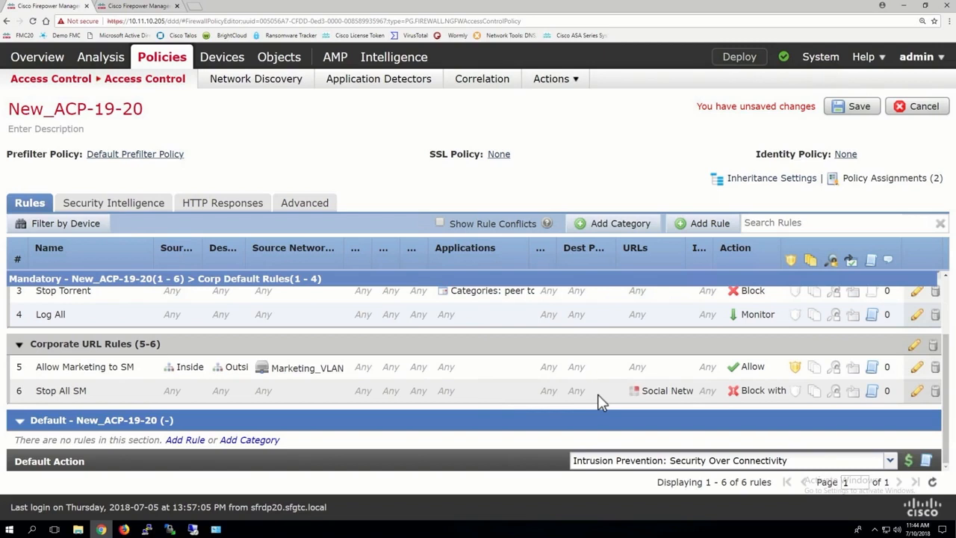
scroll(598, 394, "up", 2)
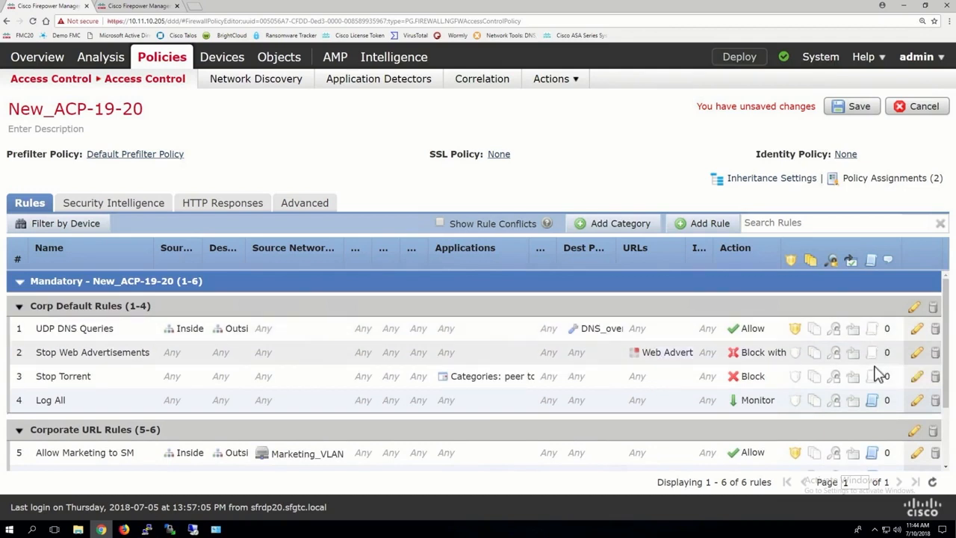
Remove the Web Advertisements URL category from the Stop Web Advertisements rule and save it
left_click(920, 354)
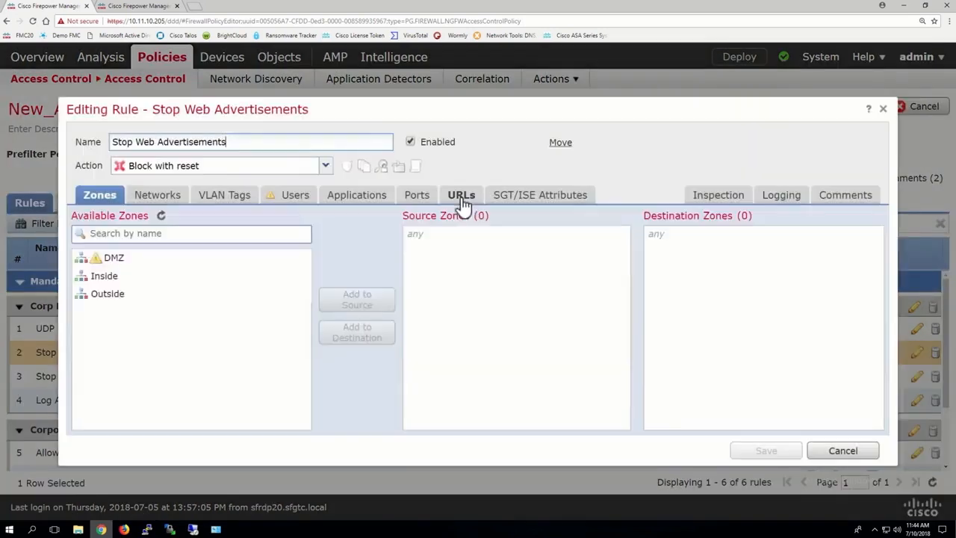
left_click(461, 196)
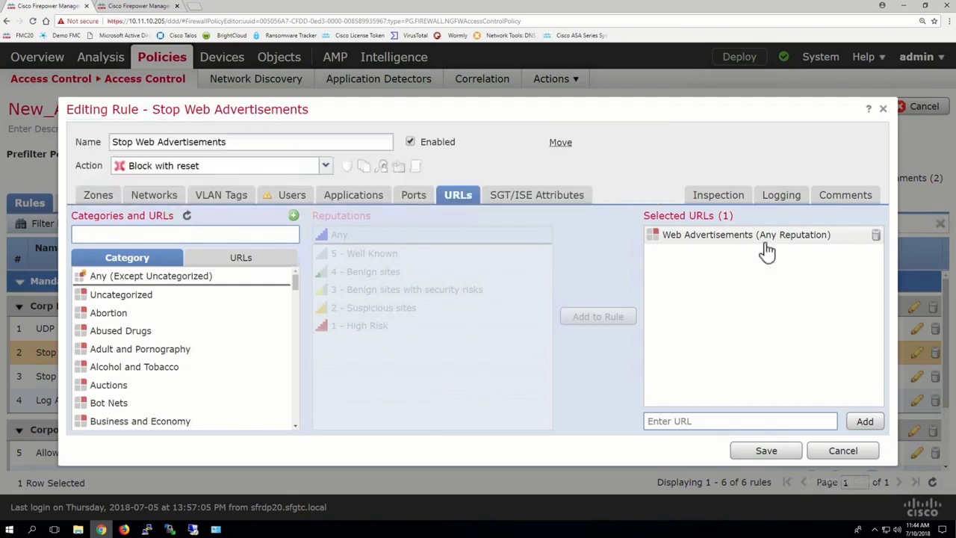
left_click(876, 237)
left_click(760, 454)
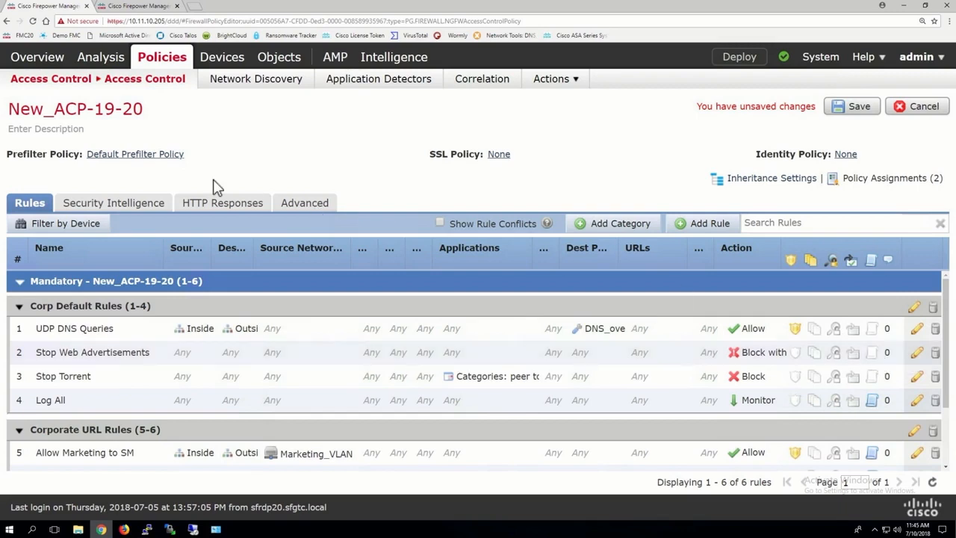
Add the Web Advertisements URL category back to the Stop Web Advertisements rule at any reputation and save the rule
mouse_move(97, 58)
mouse_move(166, 90)
left_click(917, 352)
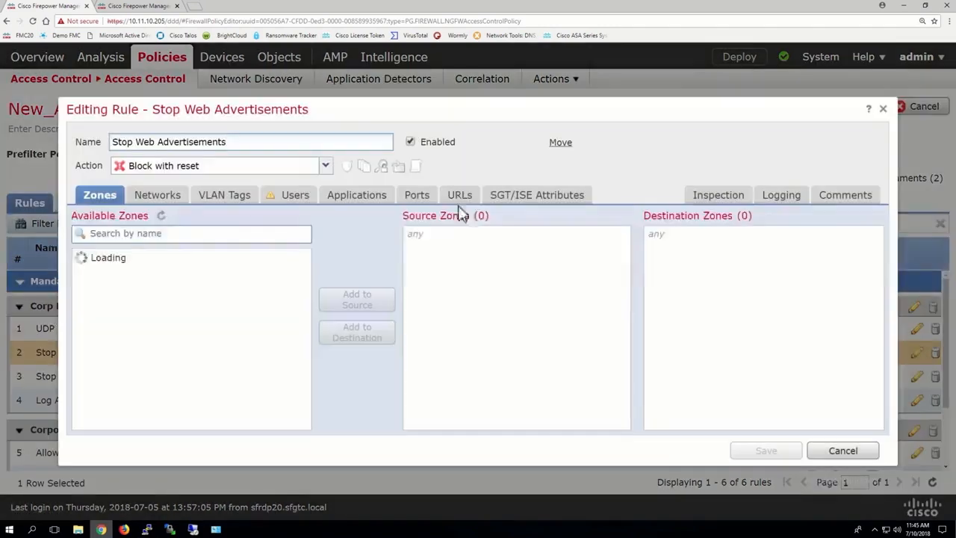
left_click(458, 194)
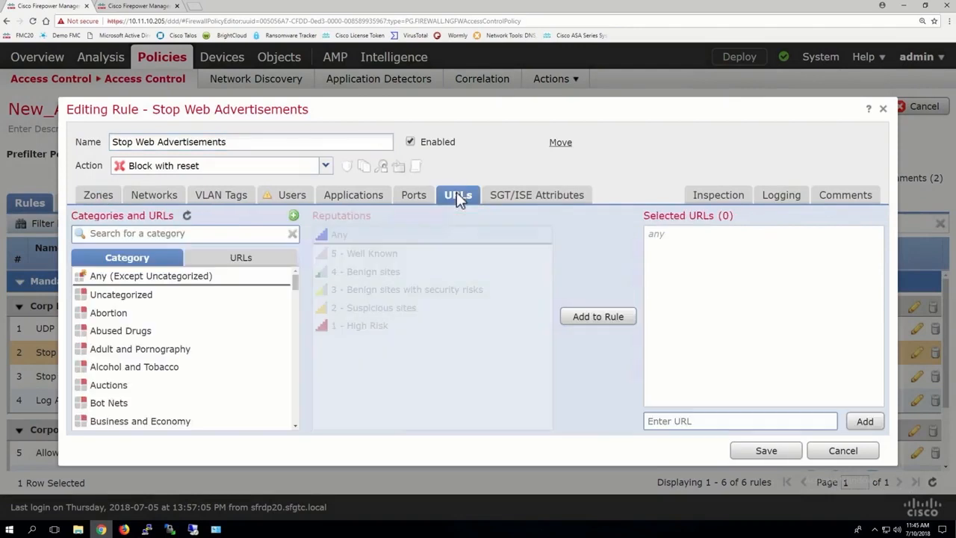
left_click(162, 234)
type("web")
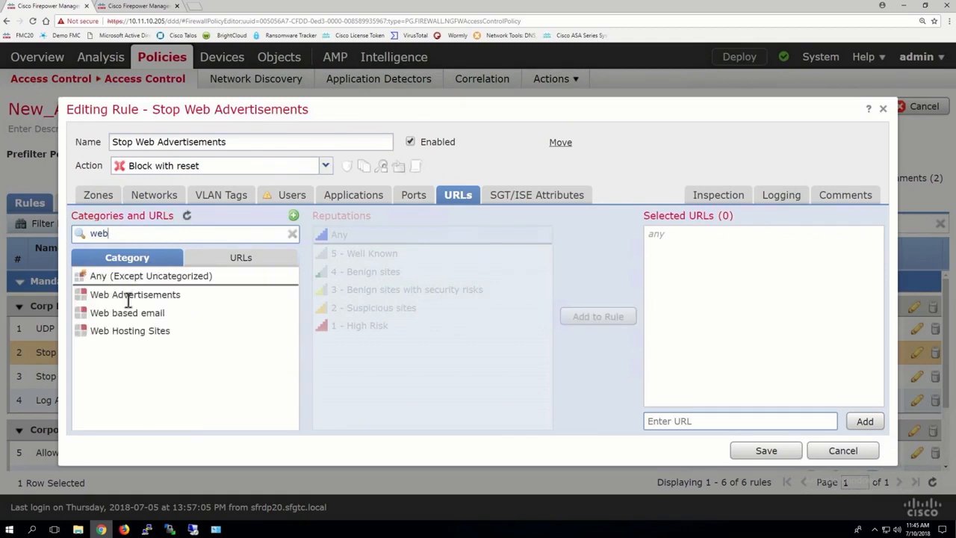
left_click(123, 299)
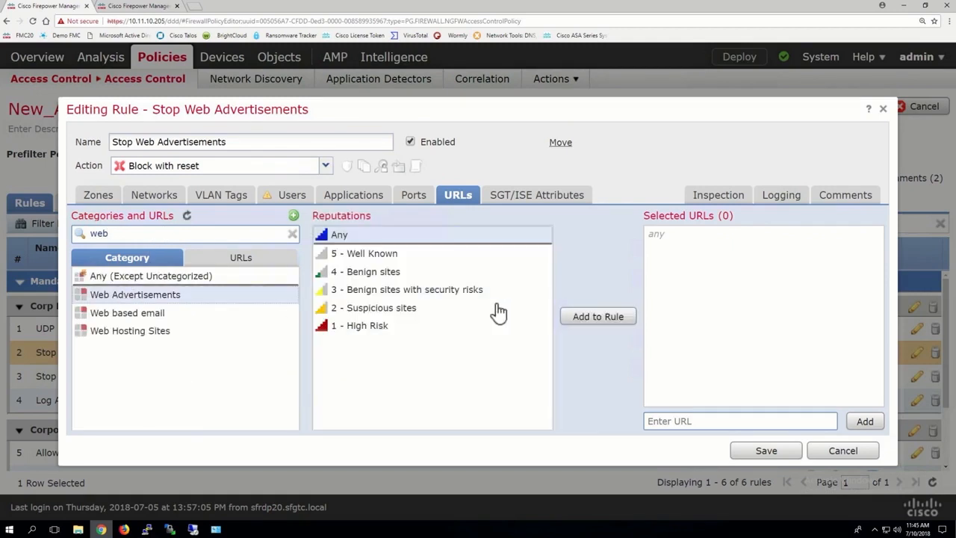
left_click(609, 319)
left_click(766, 450)
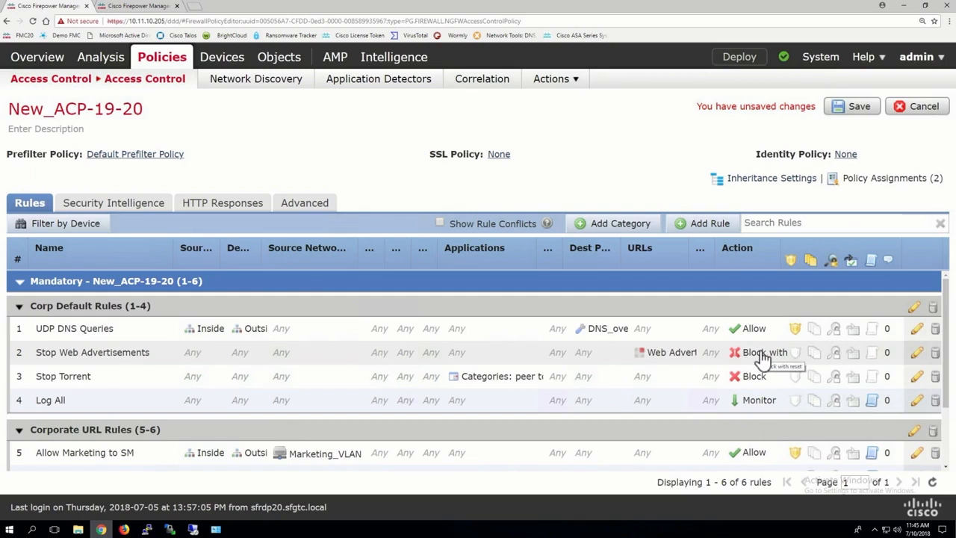
Add a new rule in Corporate URL Rules named Allow Some News with the Interactive Block action
scroll(762, 358, "down", 2)
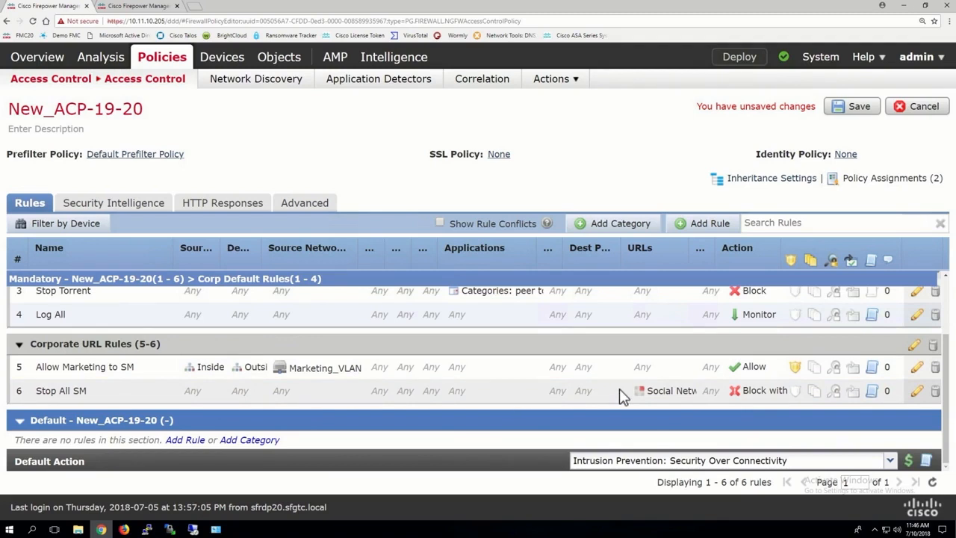
left_click(708, 223)
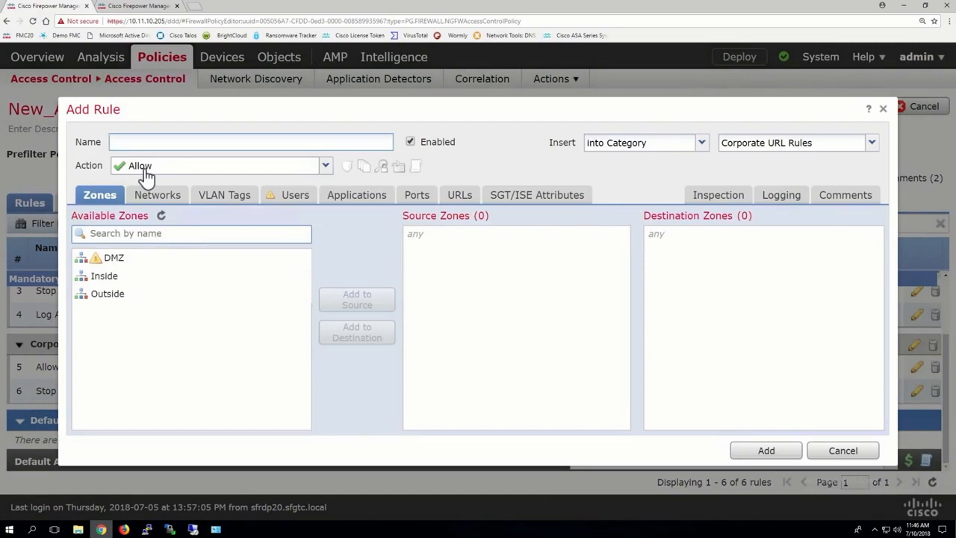
left_click(146, 167)
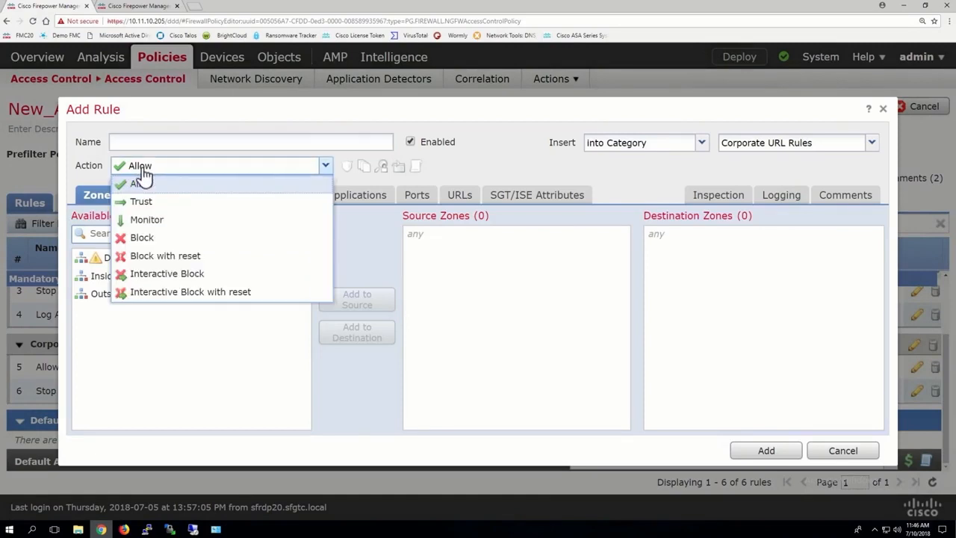
left_click(146, 142)
type("Allow ")
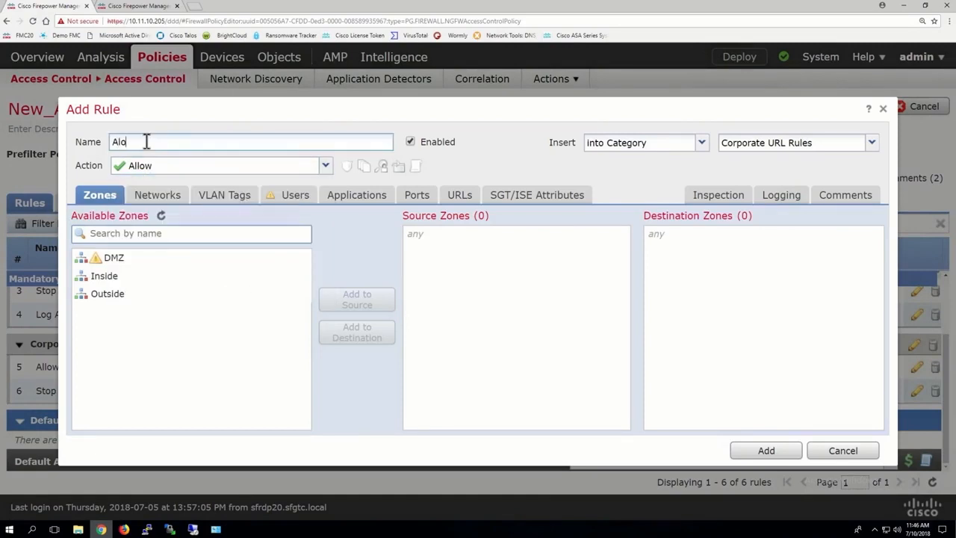
type("Some")
key("BackSpace")
key("BackSpace")
key("BackSpace")
type("ome News")
left_click(141, 172)
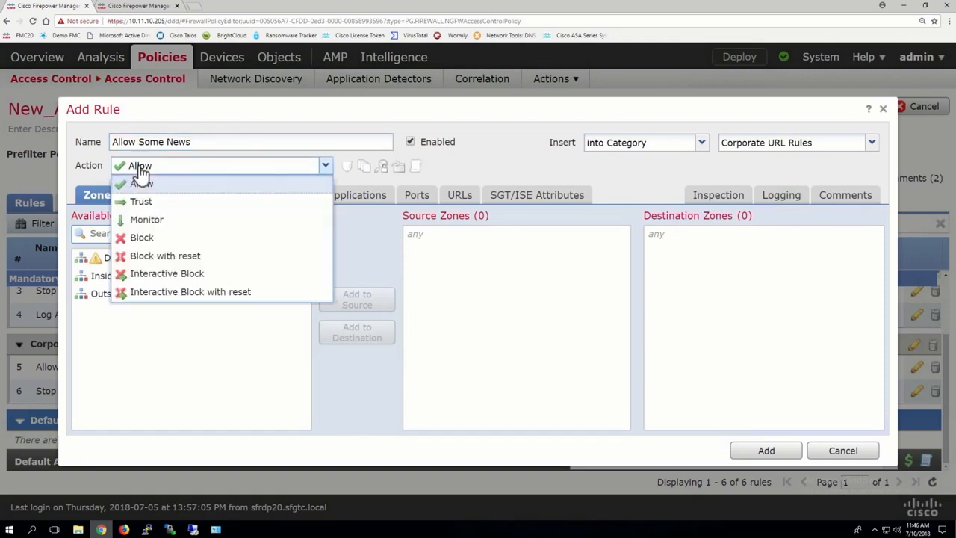
left_click(140, 274)
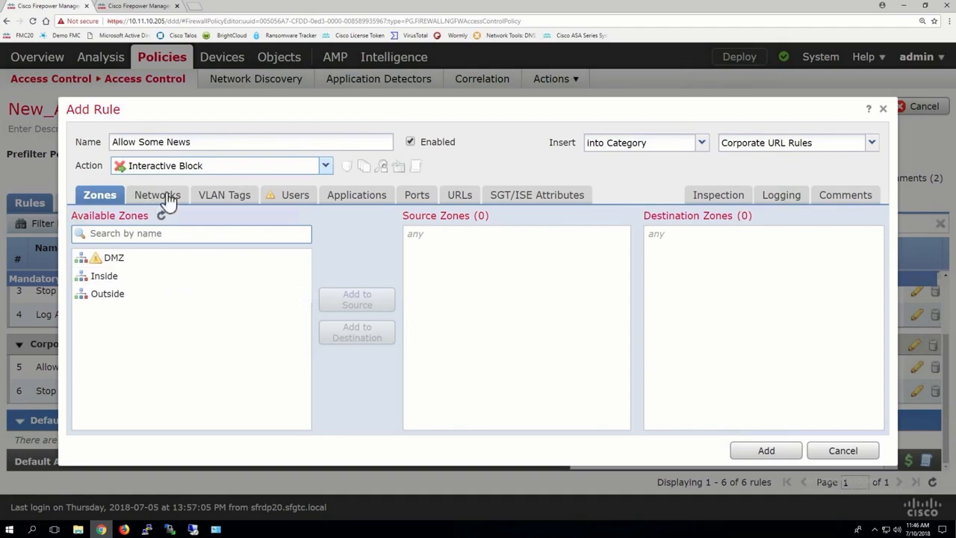
Set the rule's source zone to Inside and its destination zone to Outside
left_click(131, 280)
left_click(345, 302)
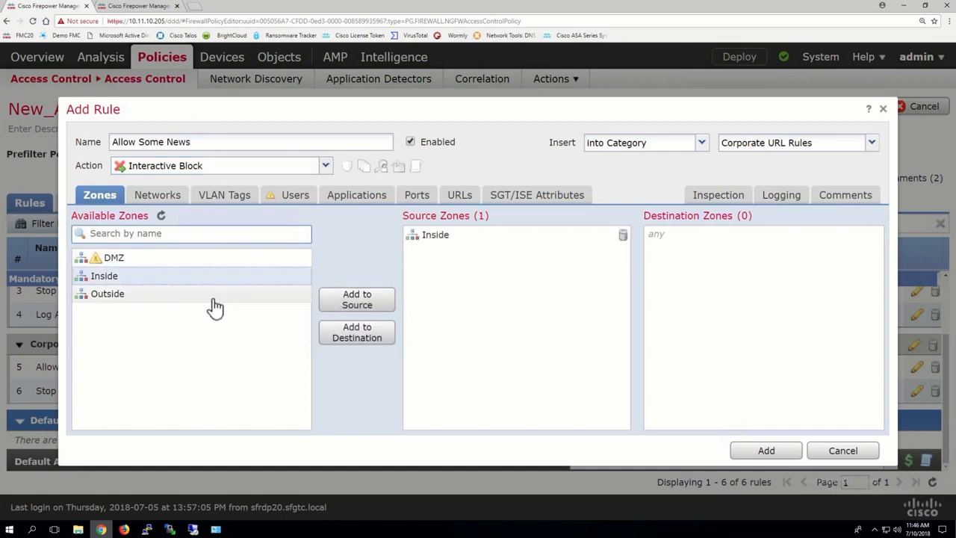
left_click(215, 295)
left_click(334, 332)
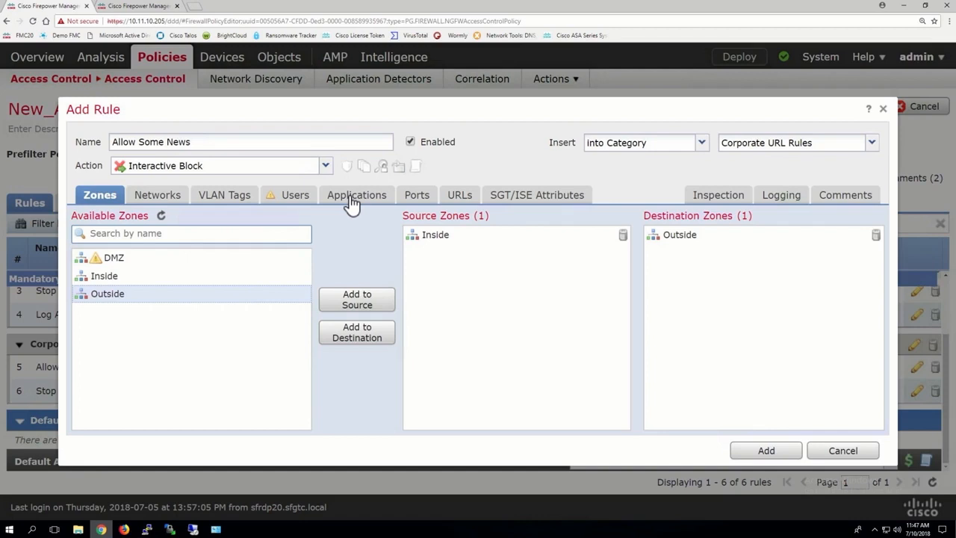
Add the News and Media URL category with reputation 4 - Benign sites to the rule
left_click(462, 199)
left_click(143, 236)
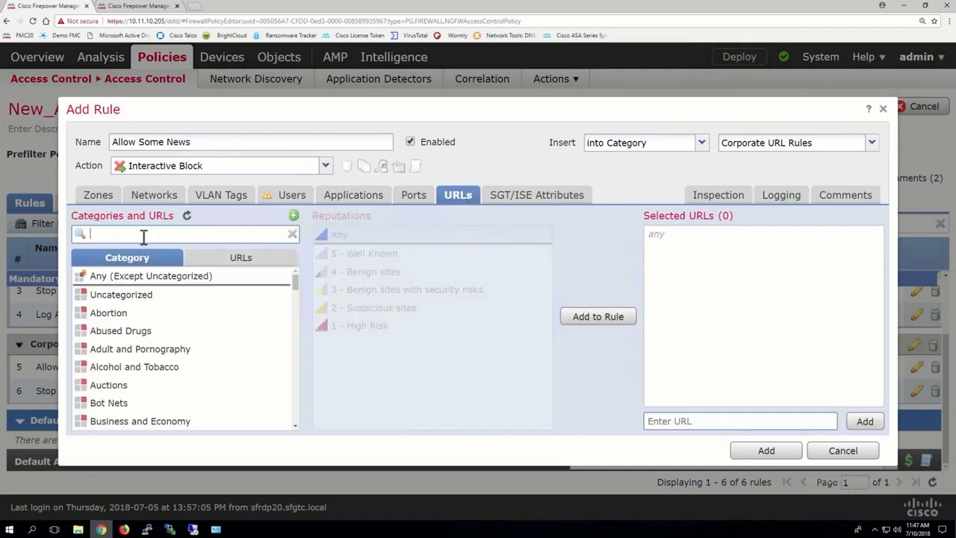
type("news")
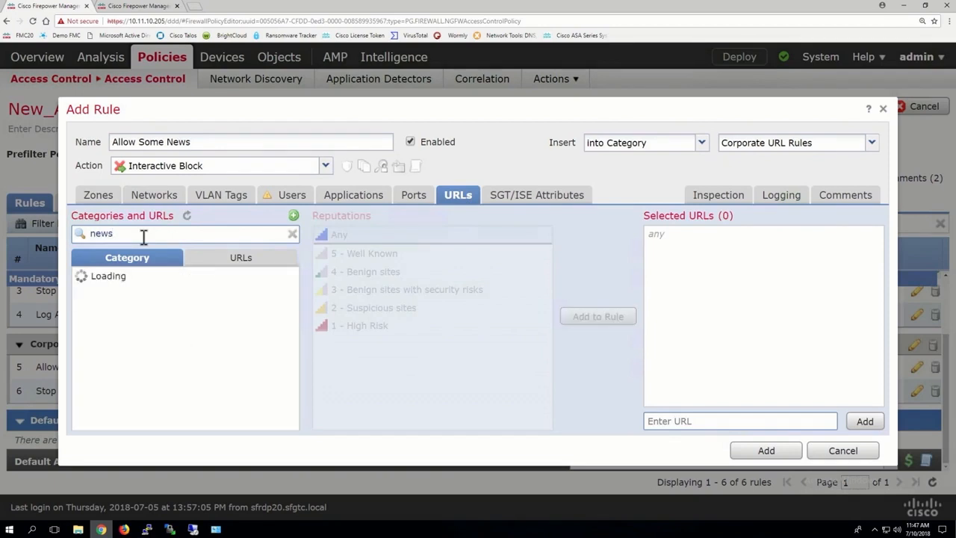
left_click(145, 300)
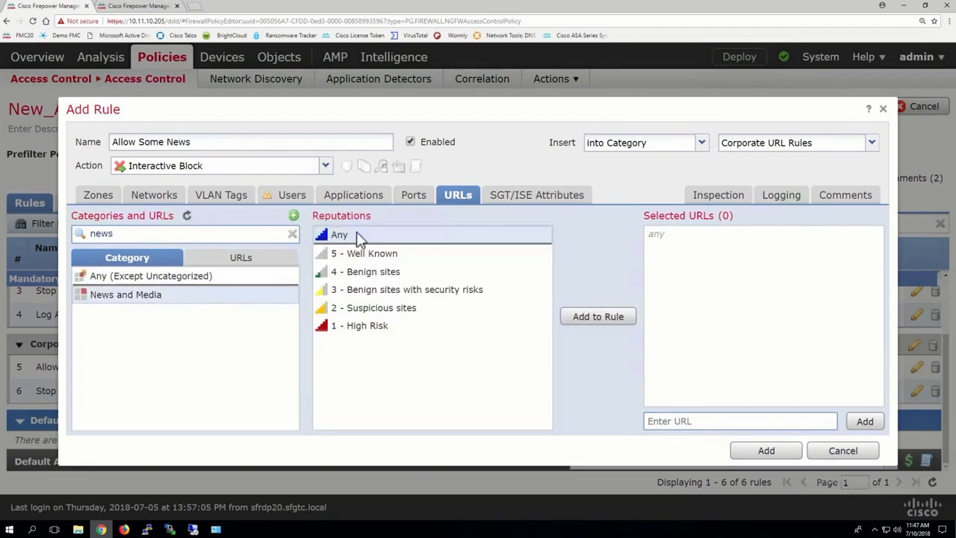
left_click(387, 278)
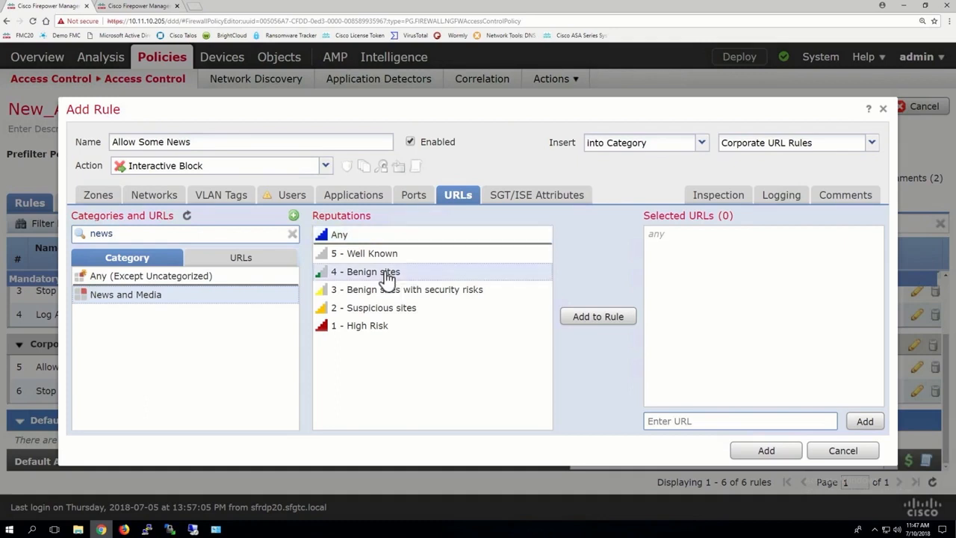
left_click(587, 316)
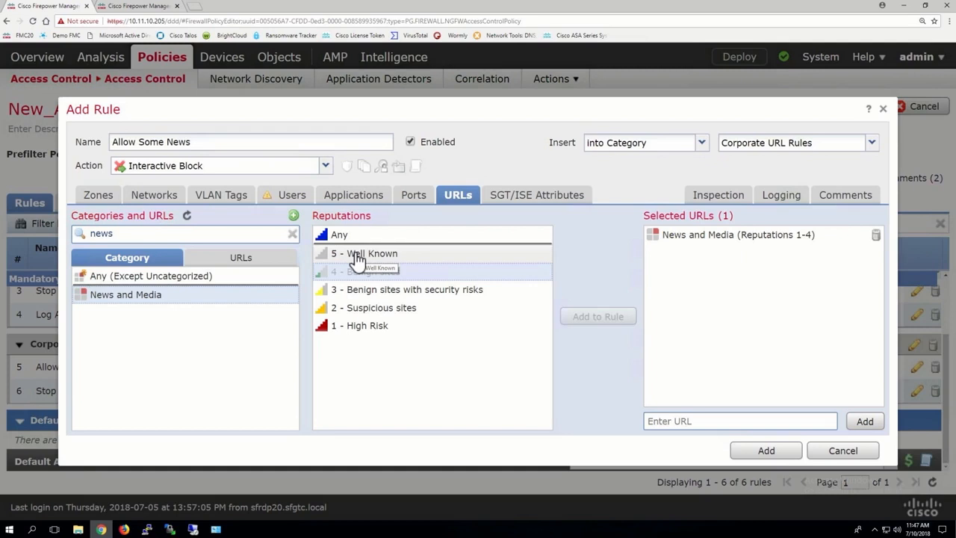
Replace the News and Media entry with News and Media at any reputation
left_click(874, 235)
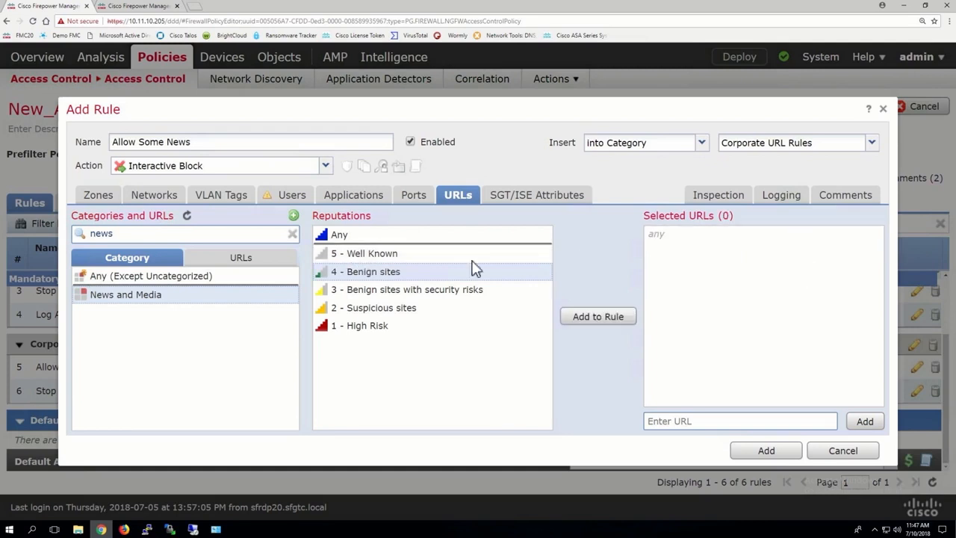
left_click(362, 236)
left_click(601, 318)
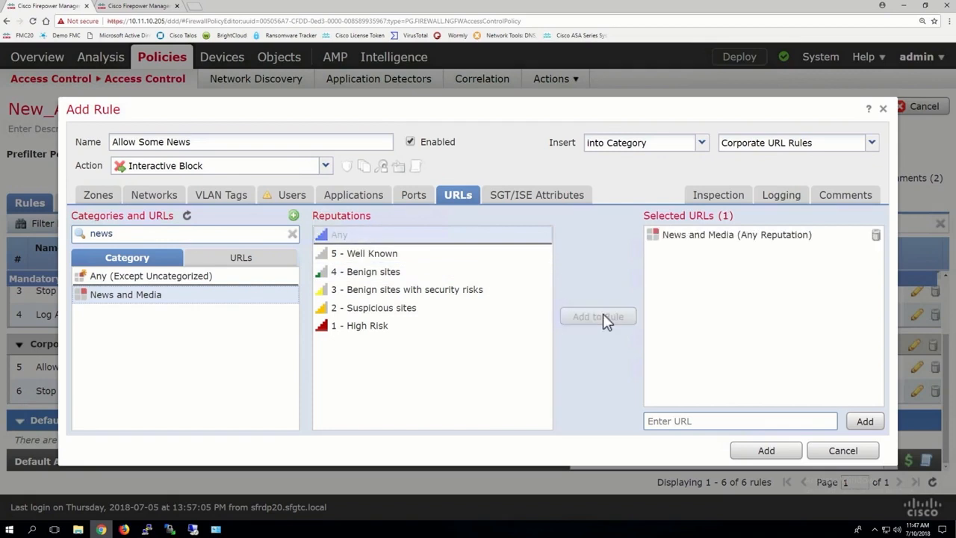
Enable logging at the beginning of connection for the rule
left_click(779, 197)
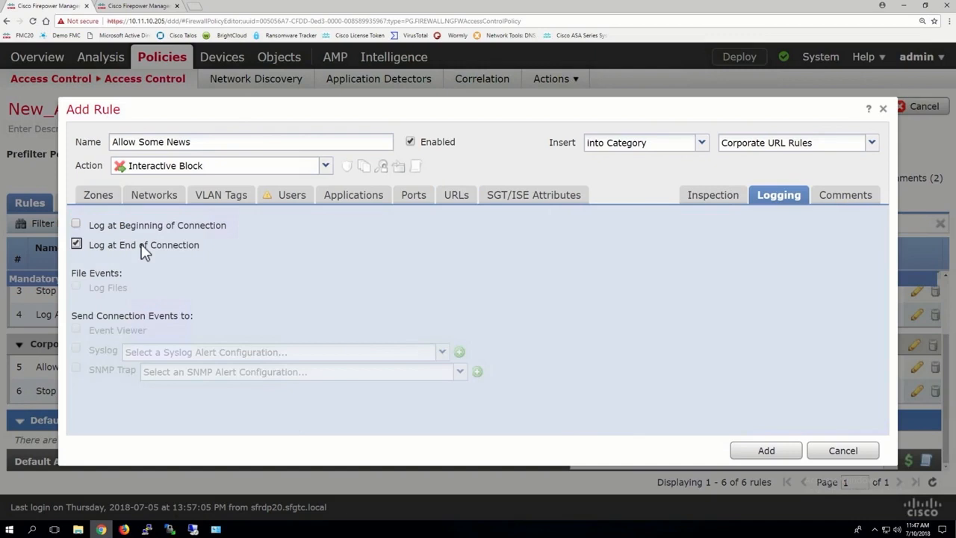
left_click(109, 228)
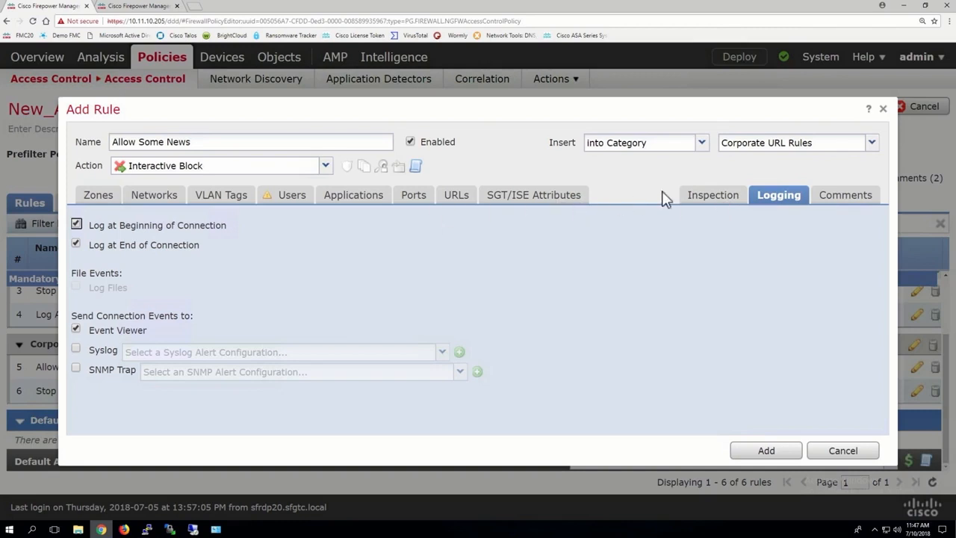
Set the rule's intrusion policy to Balanced Security and Connectivity and add the rule
left_click(702, 200)
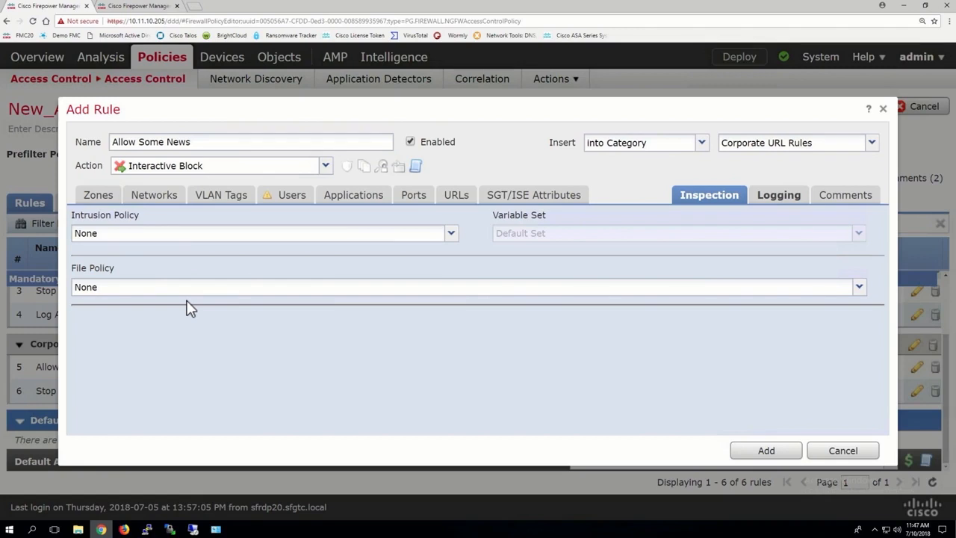
left_click(102, 235)
left_click(106, 314)
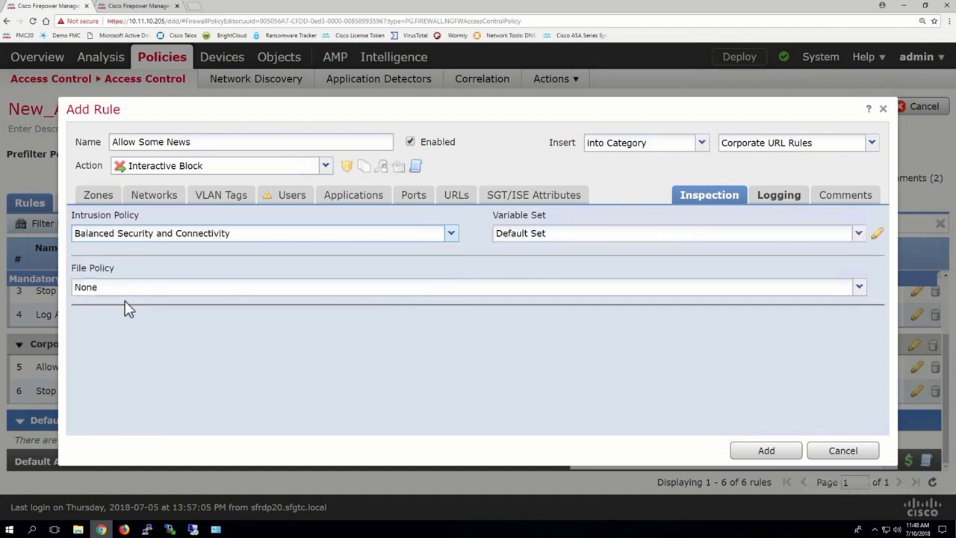
left_click(760, 452)
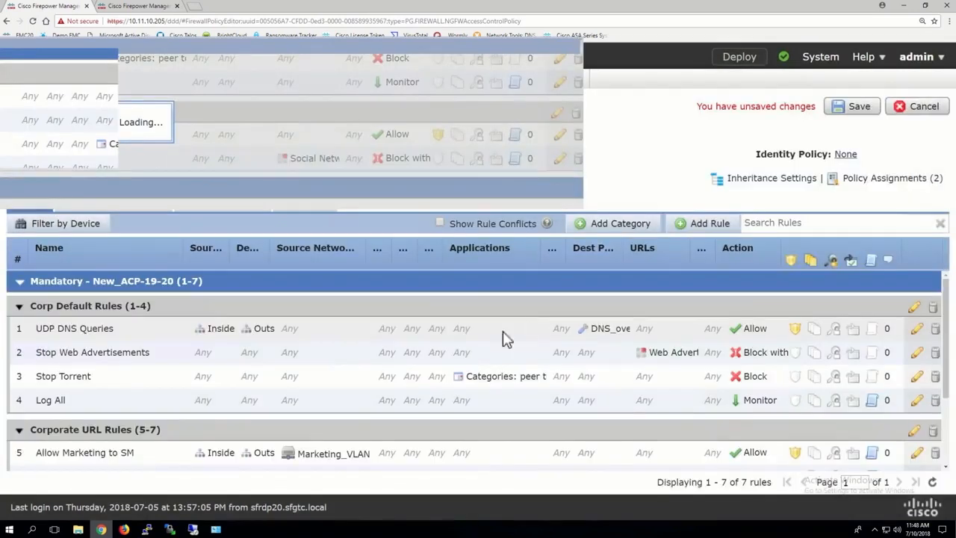
Widen the rule table's columns to check the Allow Some News rule and open a new rule dialog
scroll(630, 412, "down", 3)
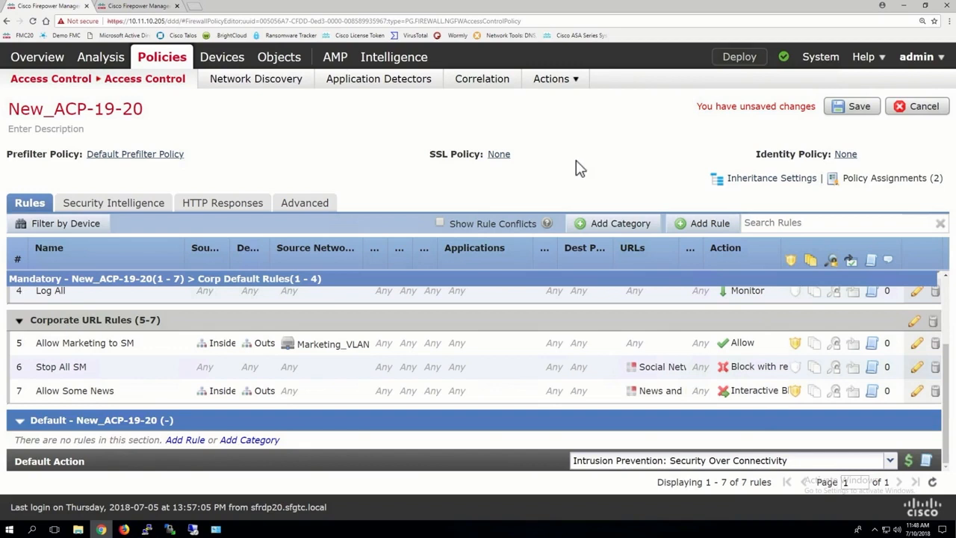
left_click_drag(272, 253, 312, 258)
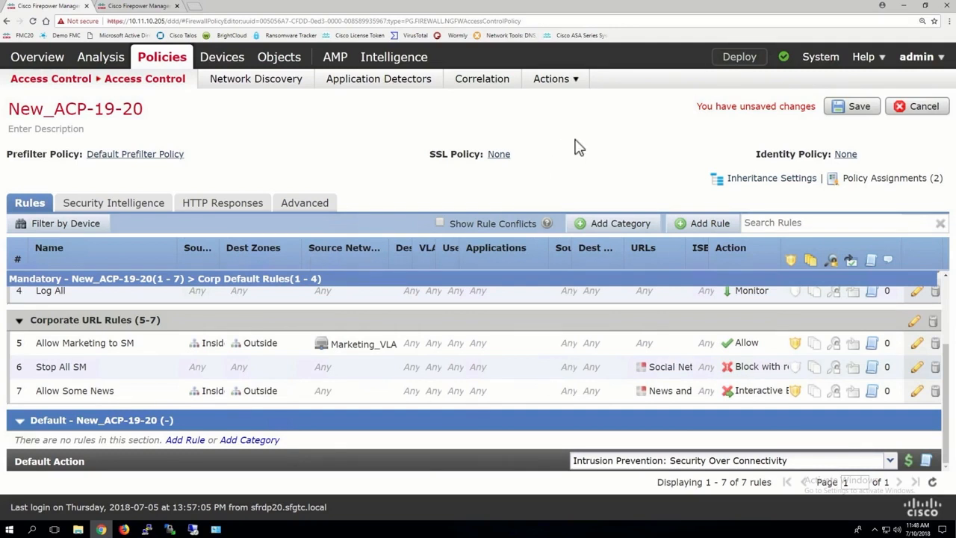
left_click(701, 223)
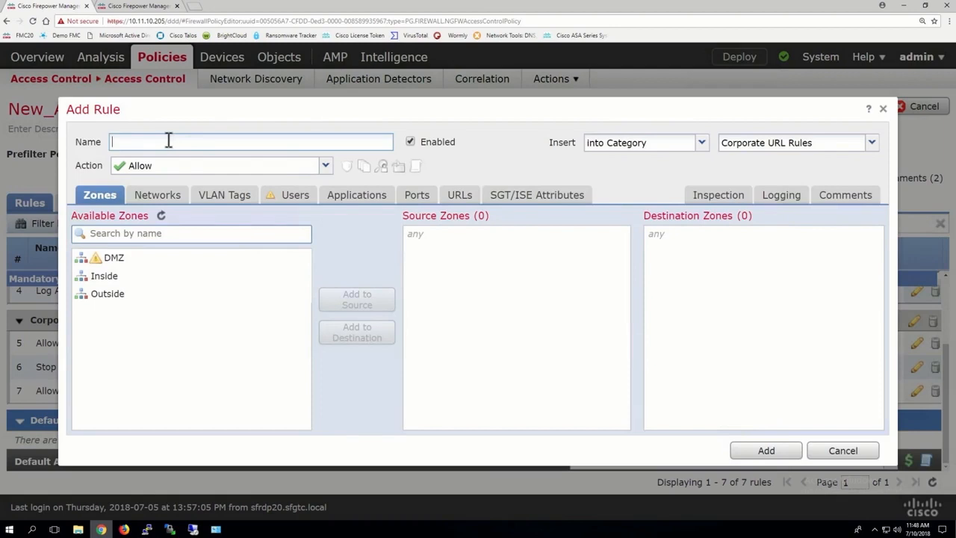
Start a new application filter in object management and name it High-Risk-Sites
left_click(147, 6)
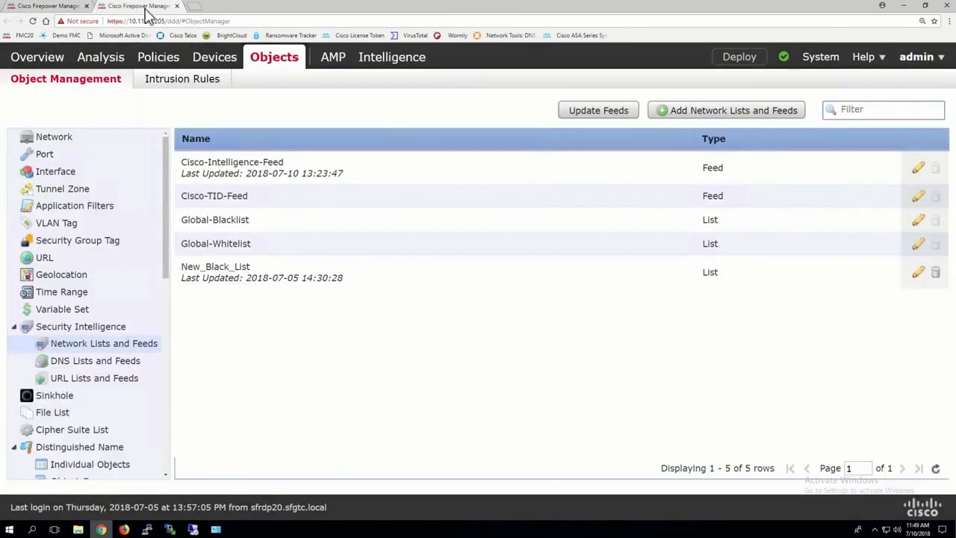
left_click(85, 209)
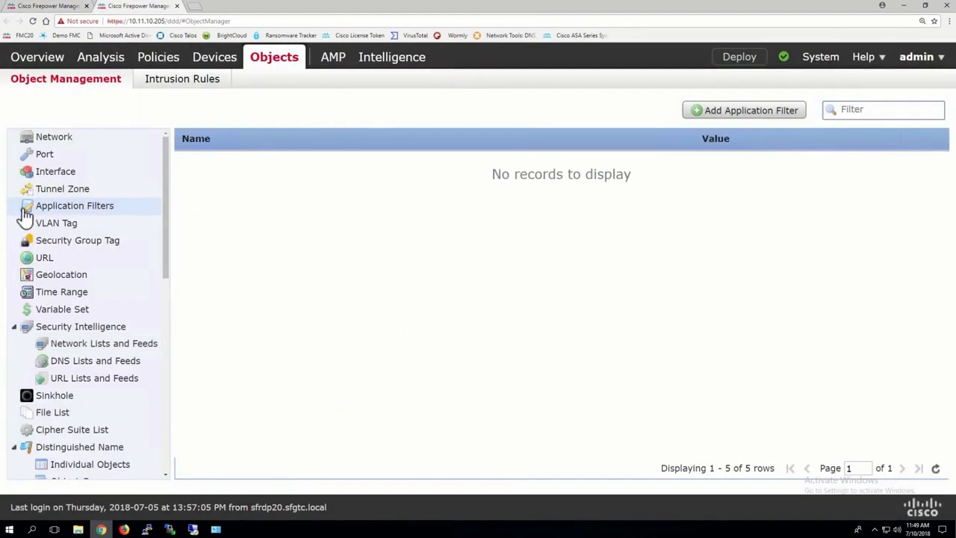
left_click(749, 112)
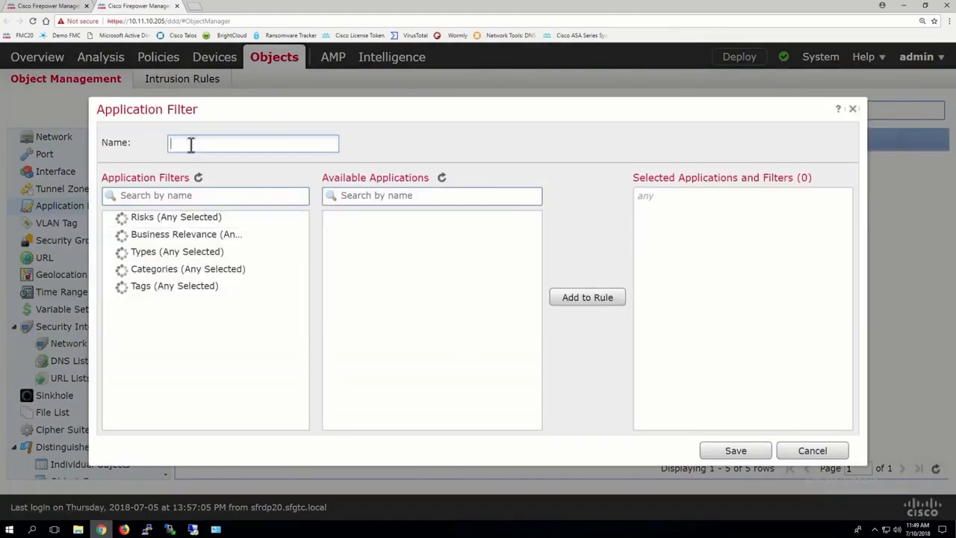
left_click(189, 144)
type("No")
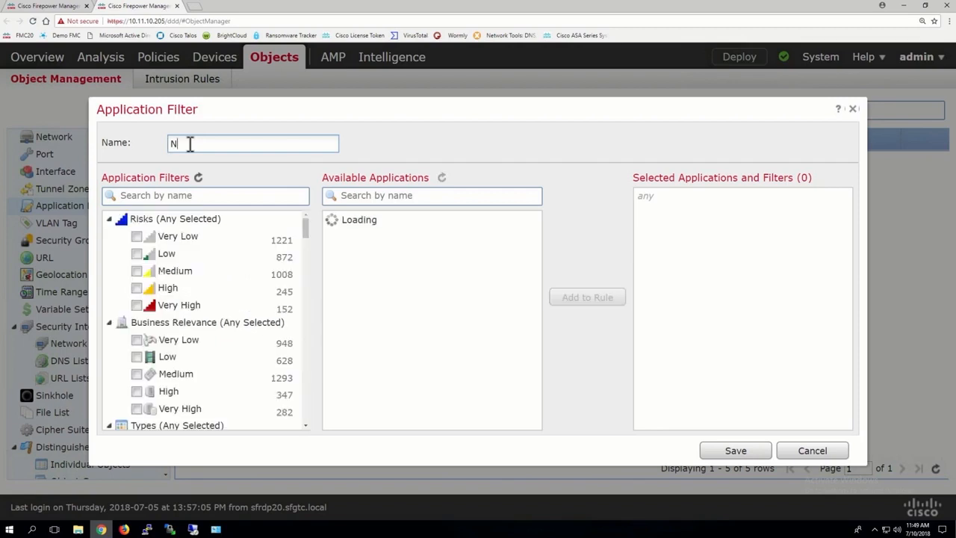
key("BackSpace")
type("High-Risk")
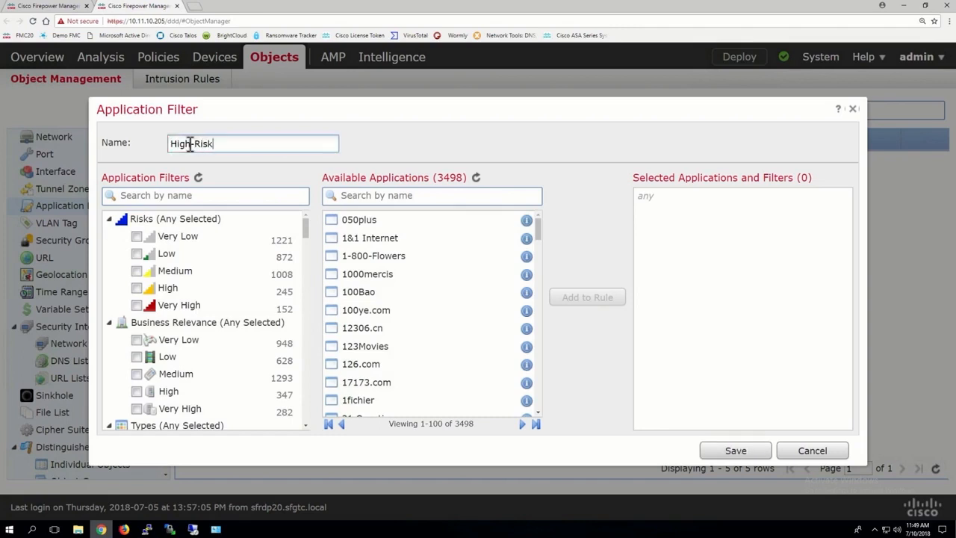
type("-Sites")
Filter on High and Very High risk plus Very Low and Low business relevance, add it, and save the filter
left_click(137, 294)
left_click(137, 305)
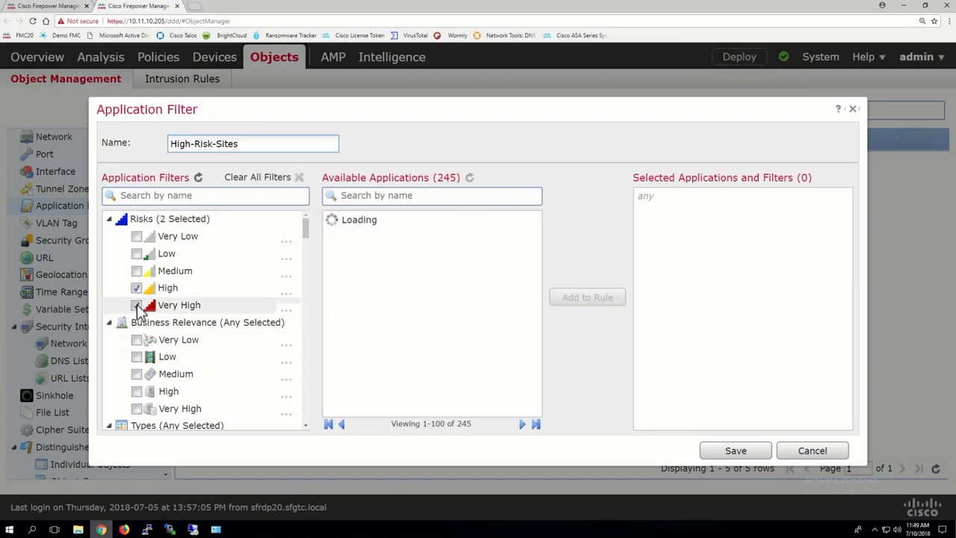
left_click(137, 341)
left_click(137, 357)
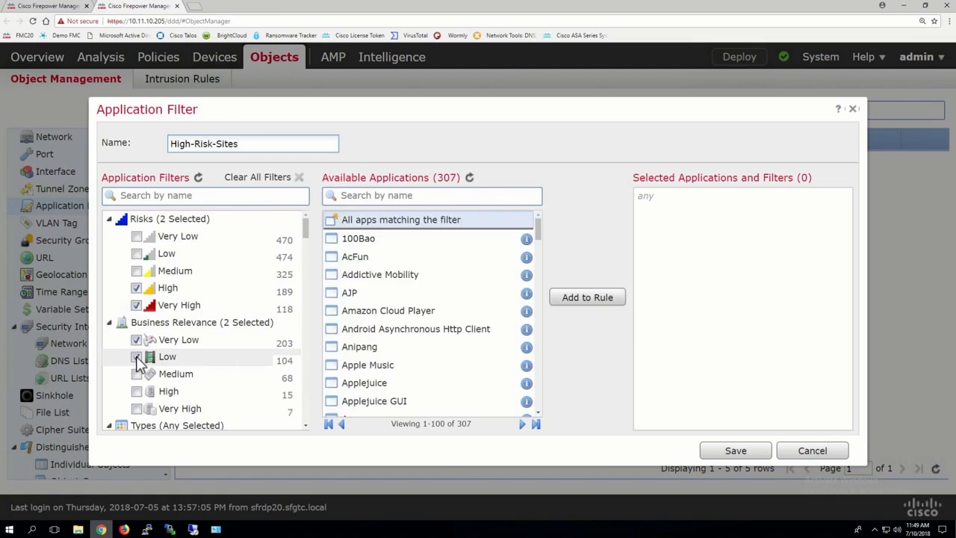
left_click(581, 299)
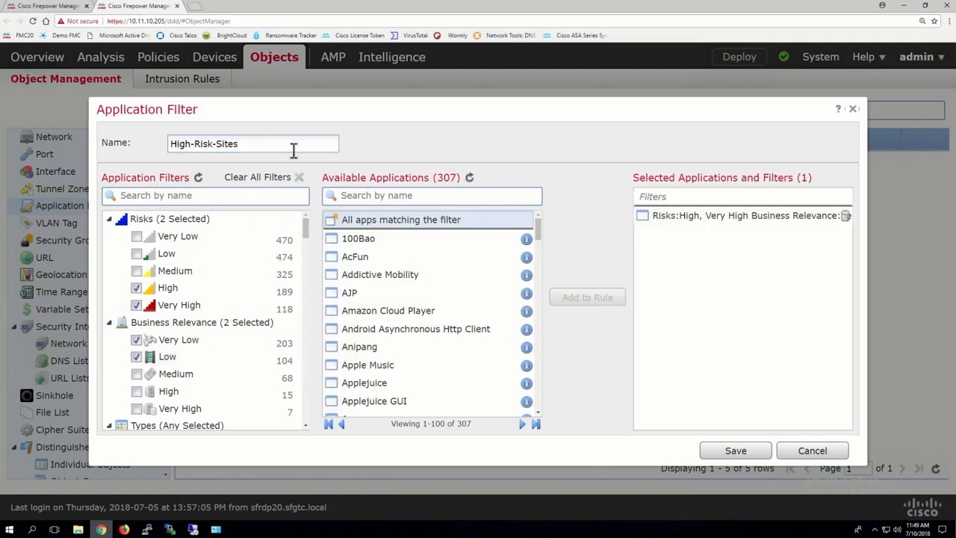
left_click(735, 450)
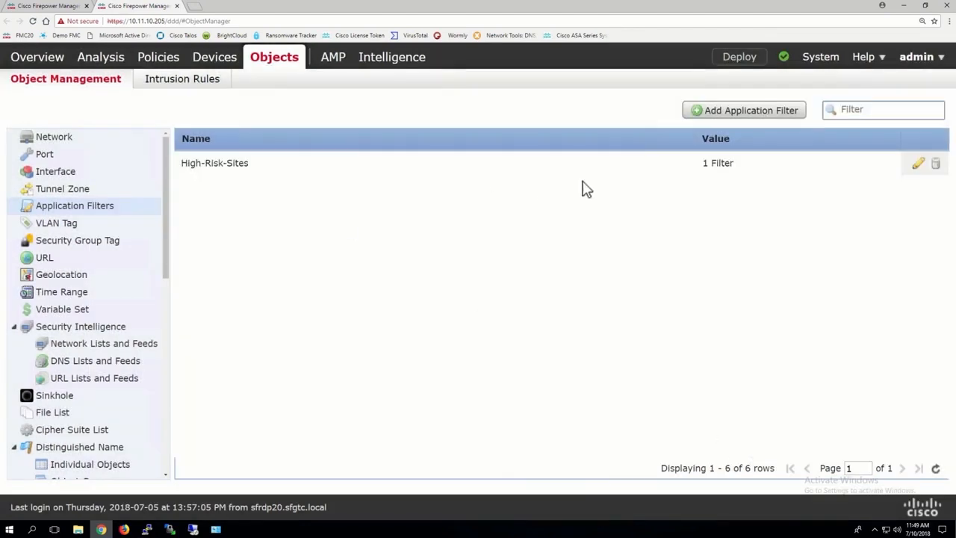
Back in the new rule, add the High-Risk-Sites application filter to the rule's applications
left_click(56, 8)
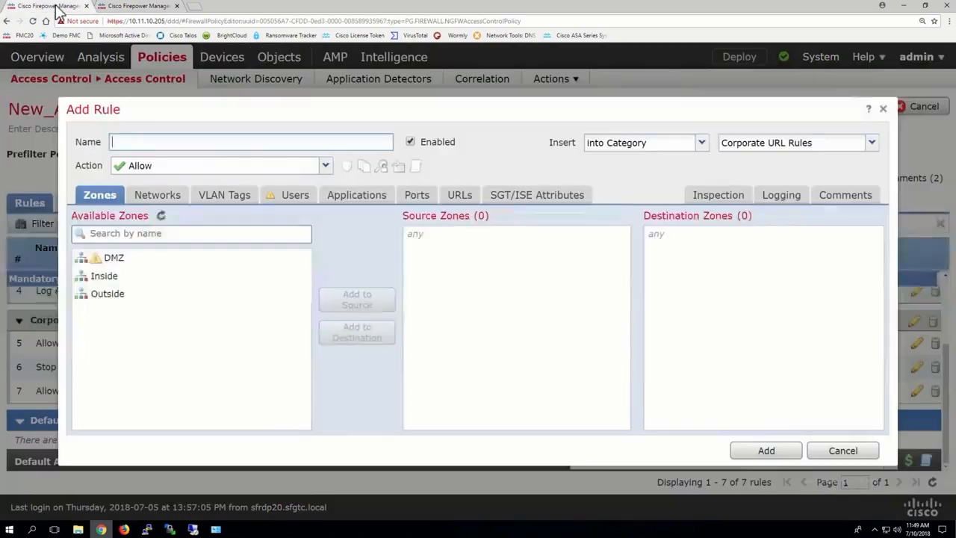
left_click(358, 200)
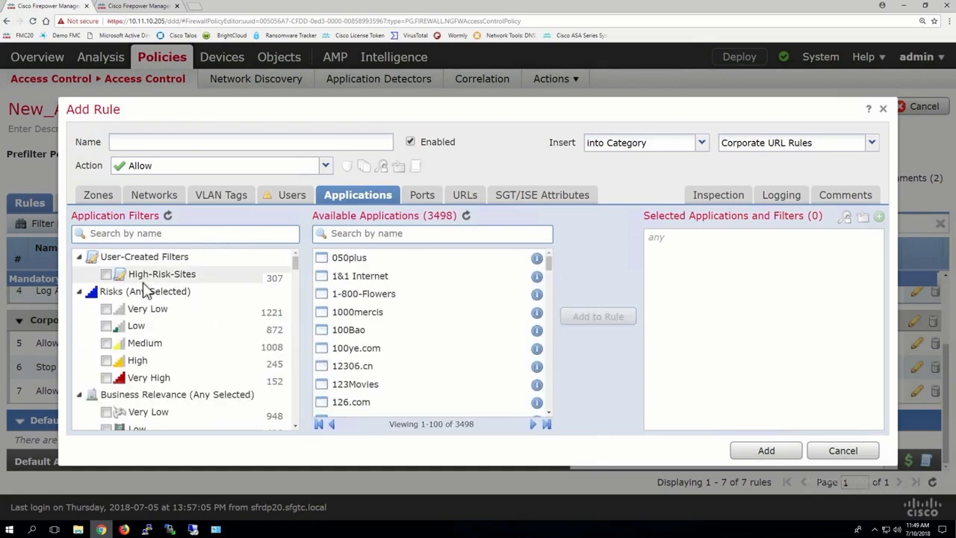
left_click(108, 275)
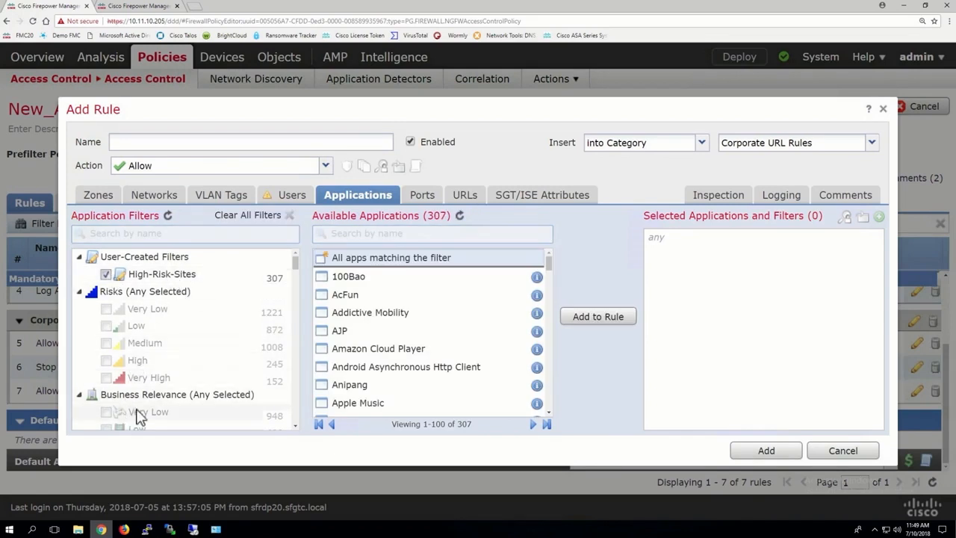
left_click(416, 259)
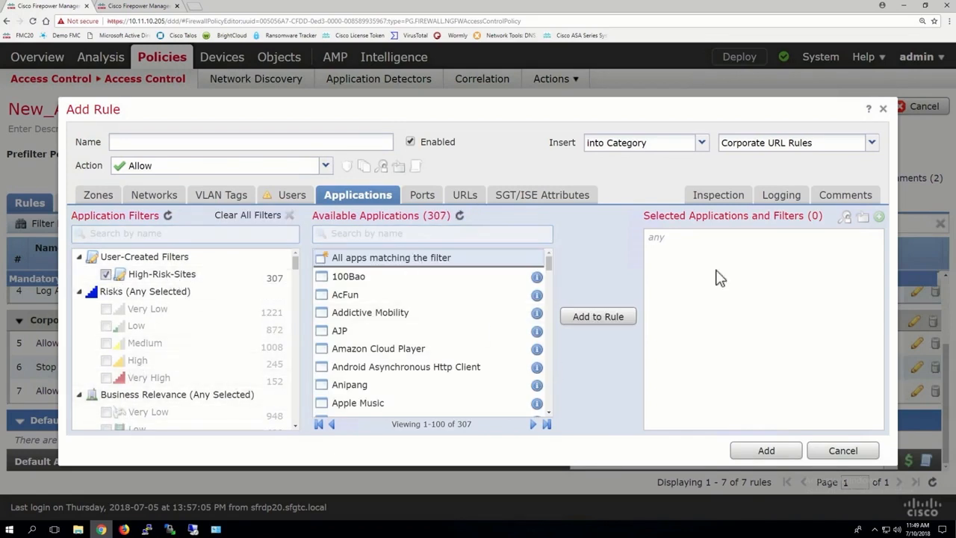
left_click(597, 317)
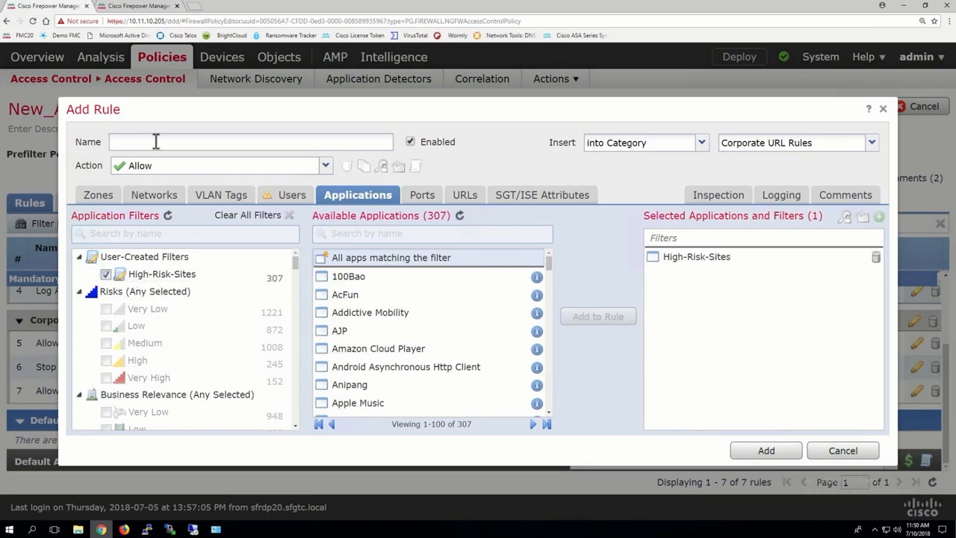
Set the rule's action to Block with reset and name it Stop Non-Work-Sites
left_click(145, 171)
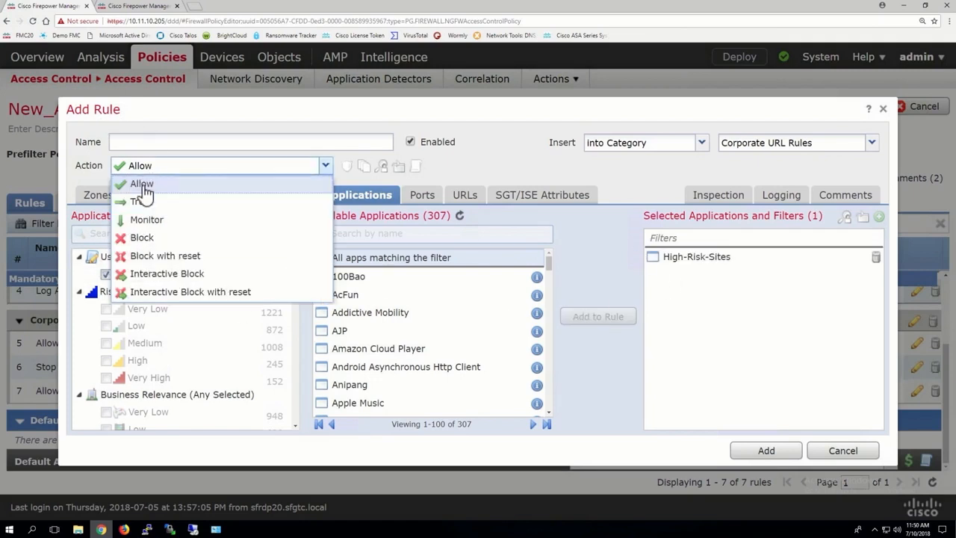
left_click(140, 238)
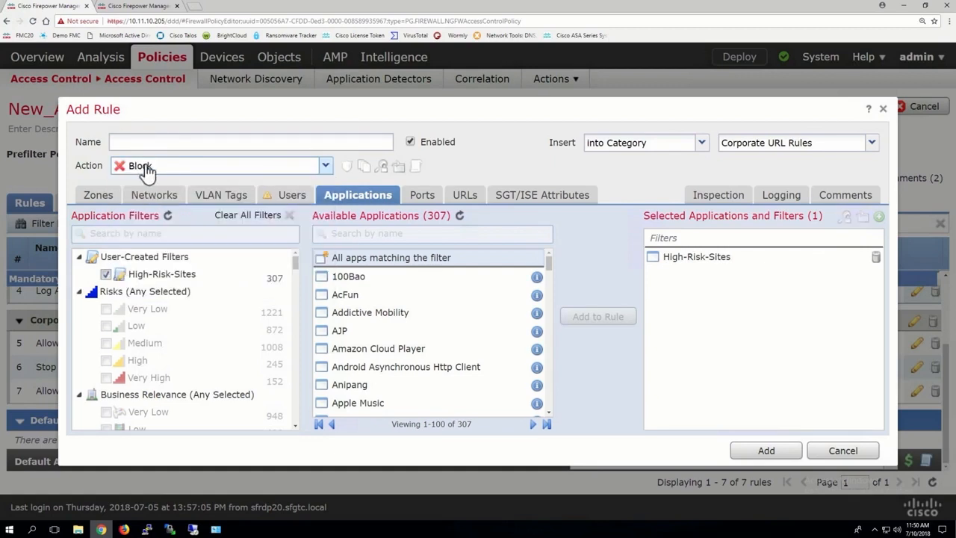
left_click(145, 171)
left_click(143, 256)
left_click(134, 142)
type("Stop Non-Work-Sites")
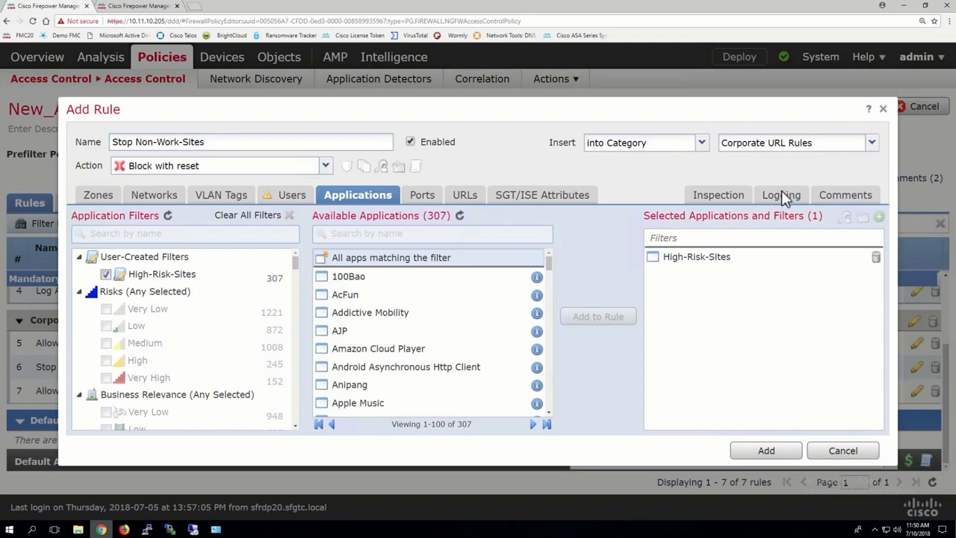
Enable logging at the beginning of connection and add the rule
left_click(782, 195)
left_click(149, 228)
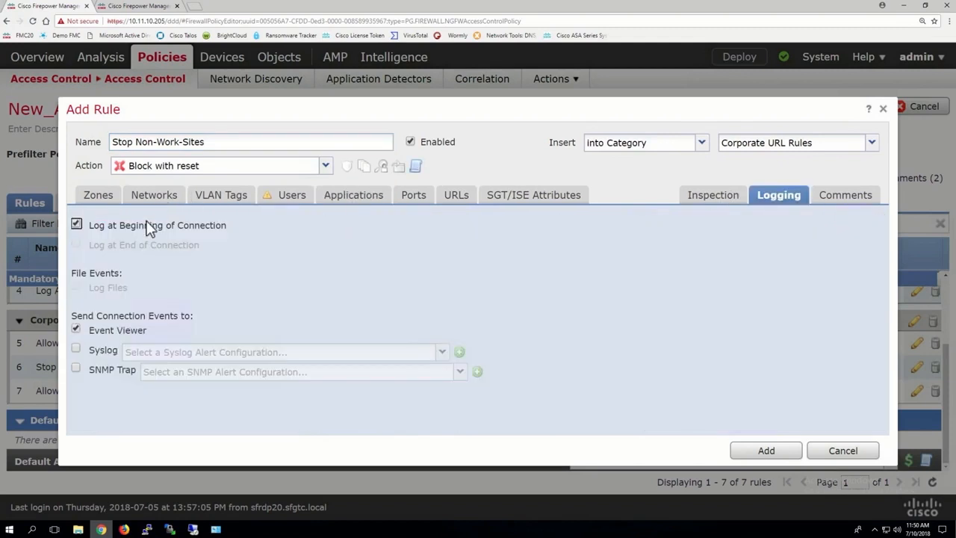
left_click(764, 450)
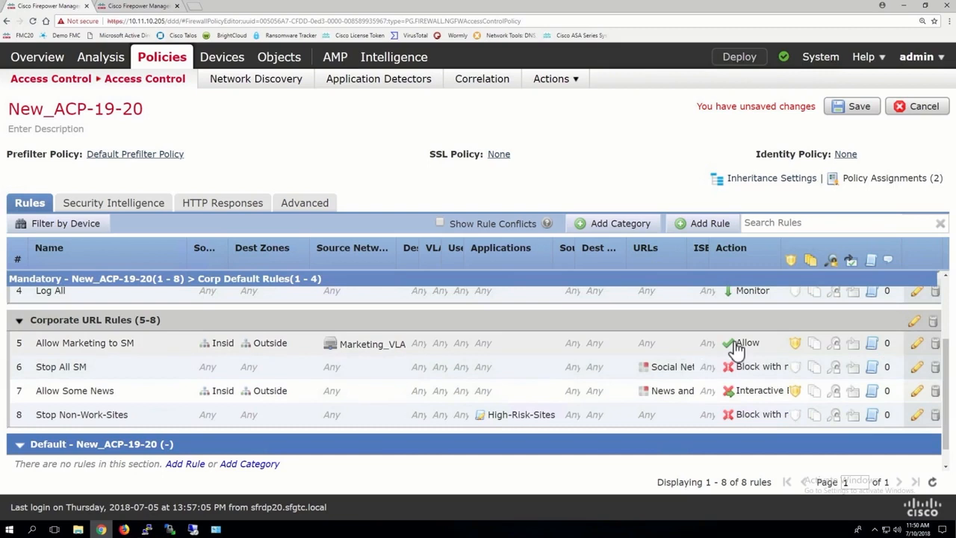
Edit the Stop Non-Work-Sites rule and remove the High-Risk-Sites filter from its applications
scroll(702, 373, "down", 1)
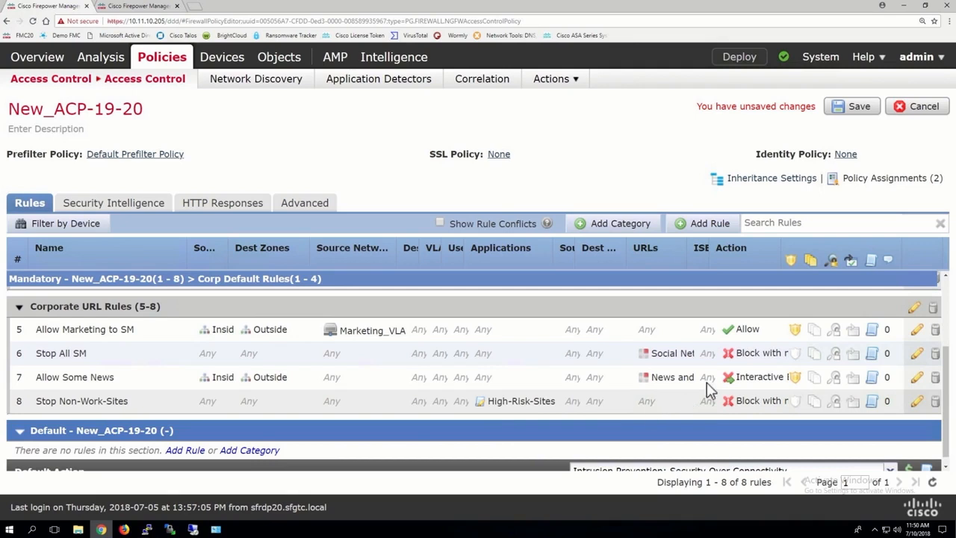
left_click_drag(779, 255, 820, 255)
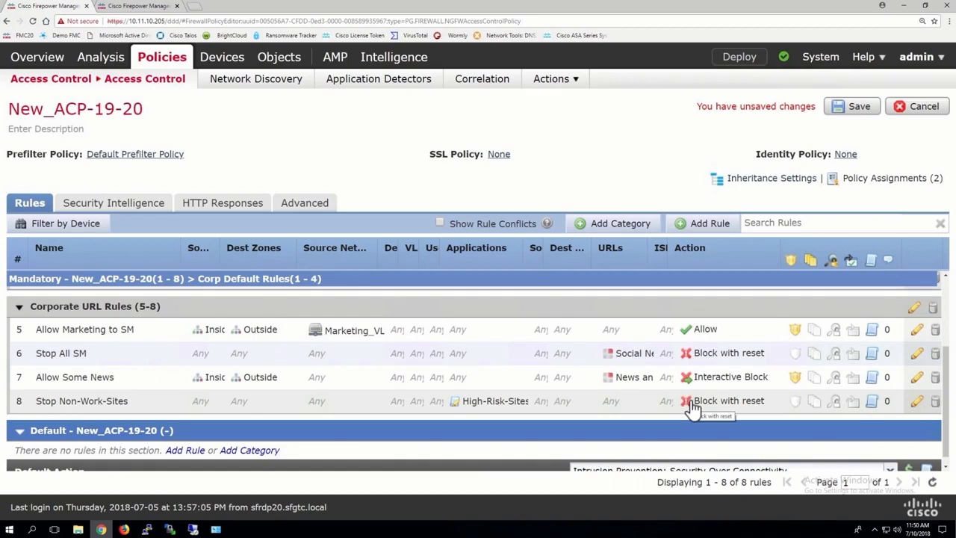
left_click(919, 404)
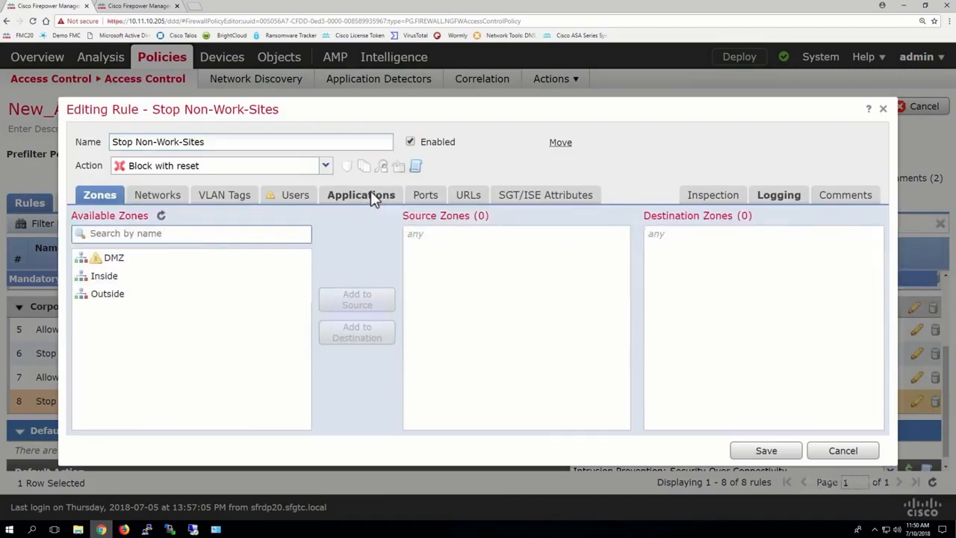
left_click(369, 194)
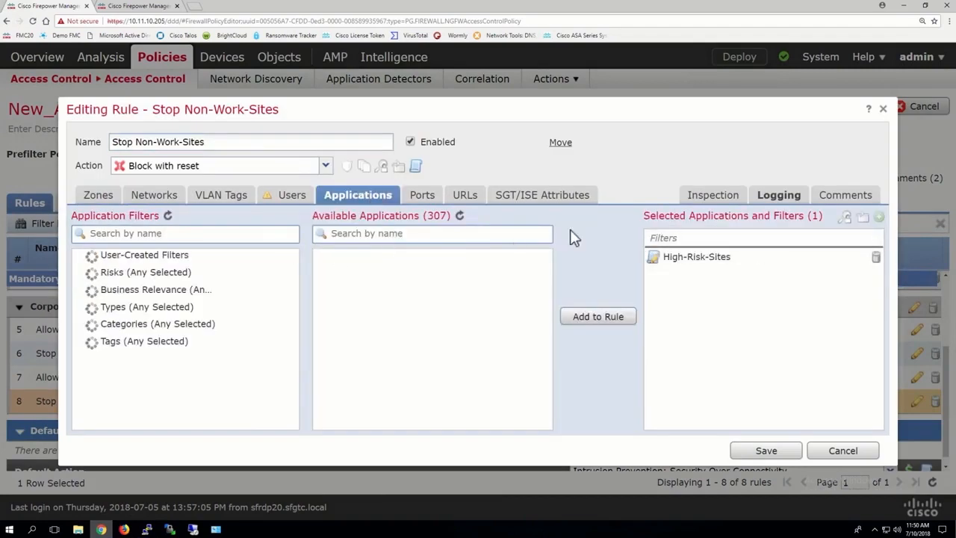
left_click(876, 258)
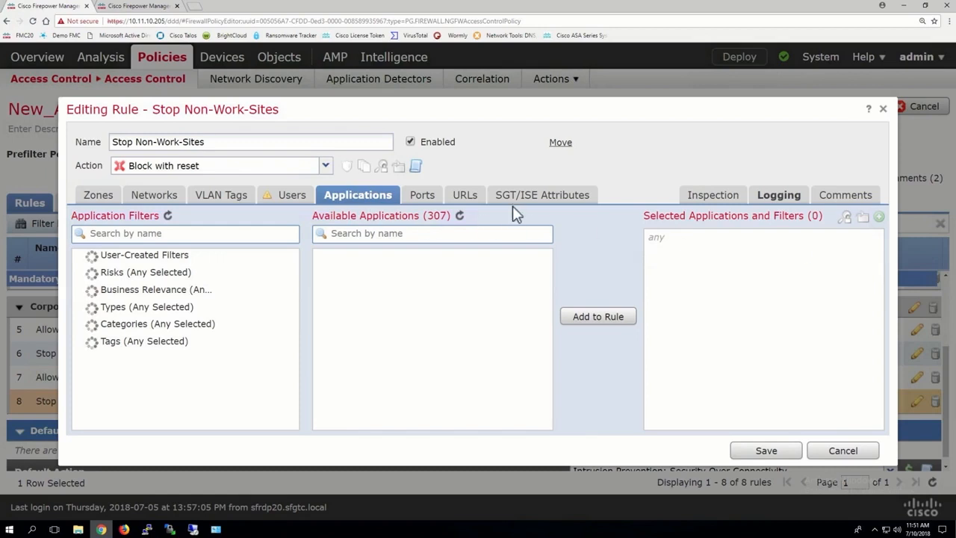
Set the rule's URLs to Any (Except Uncategorized) with reputations 1-5 and save the rule
left_click(462, 194)
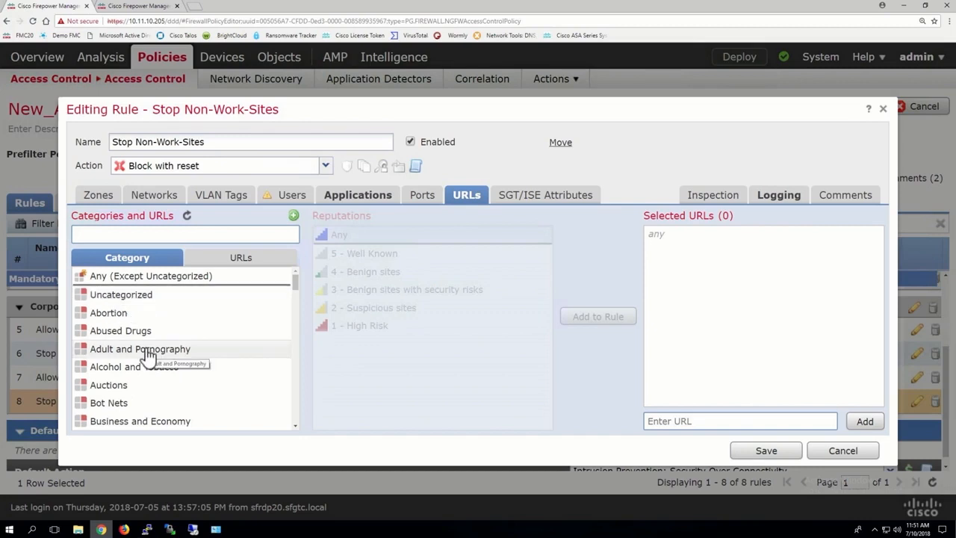
left_click(103, 276)
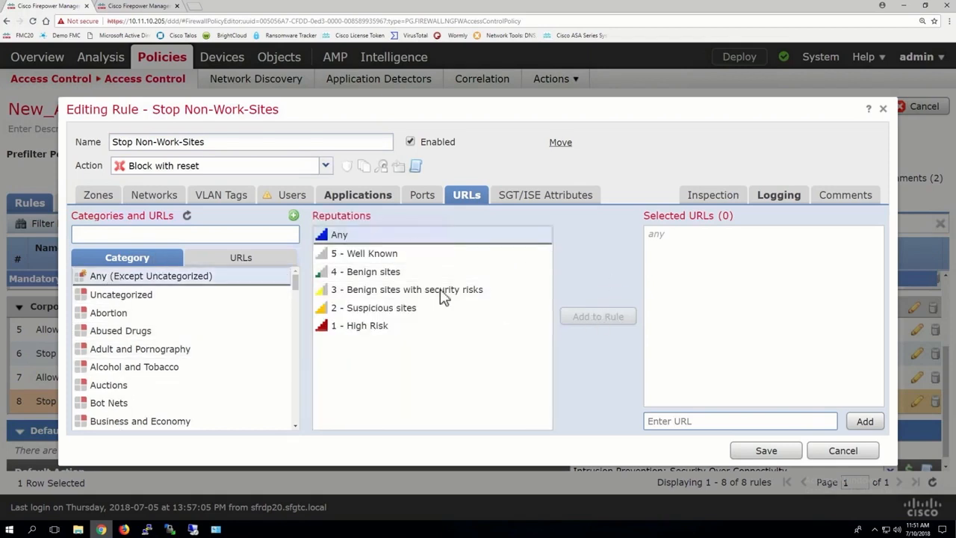
left_click(366, 258)
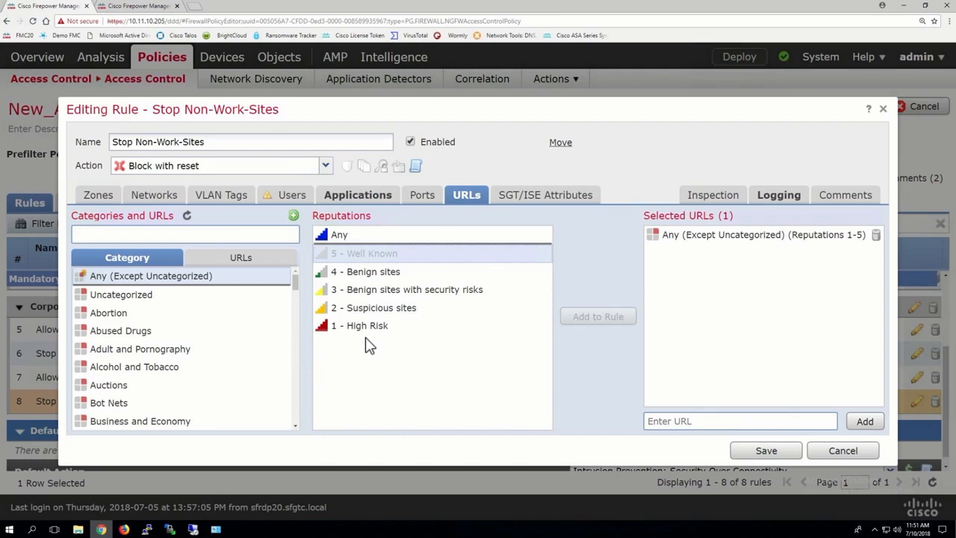
left_click(140, 299)
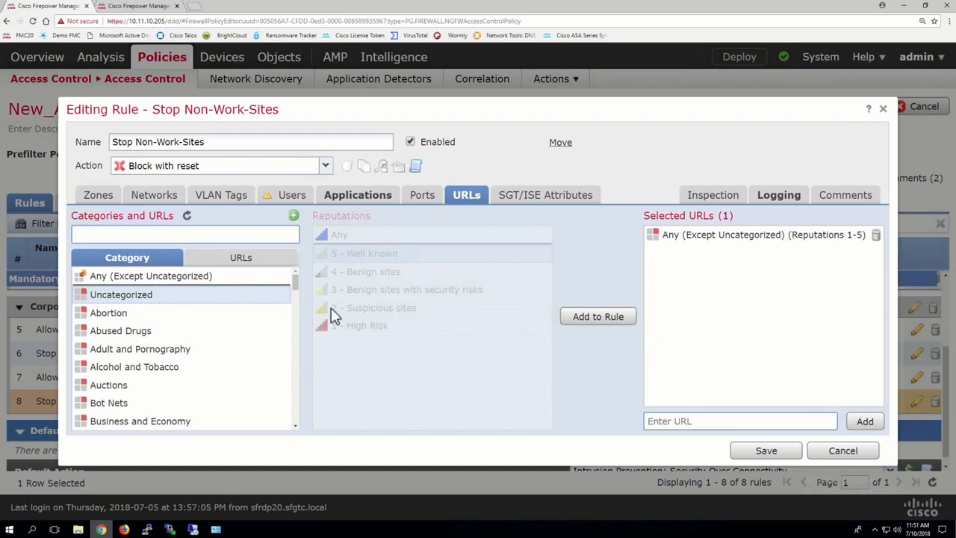
left_click(161, 317)
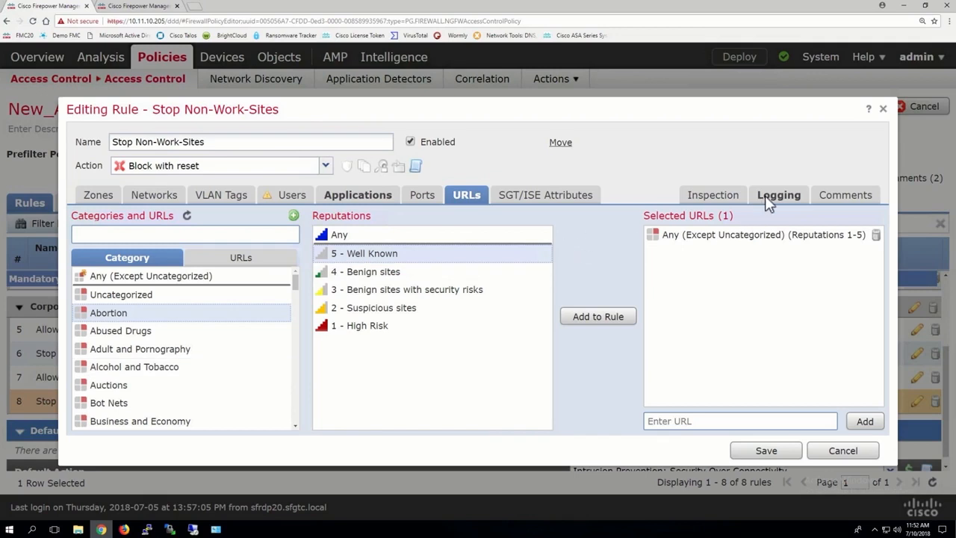
left_click(762, 454)
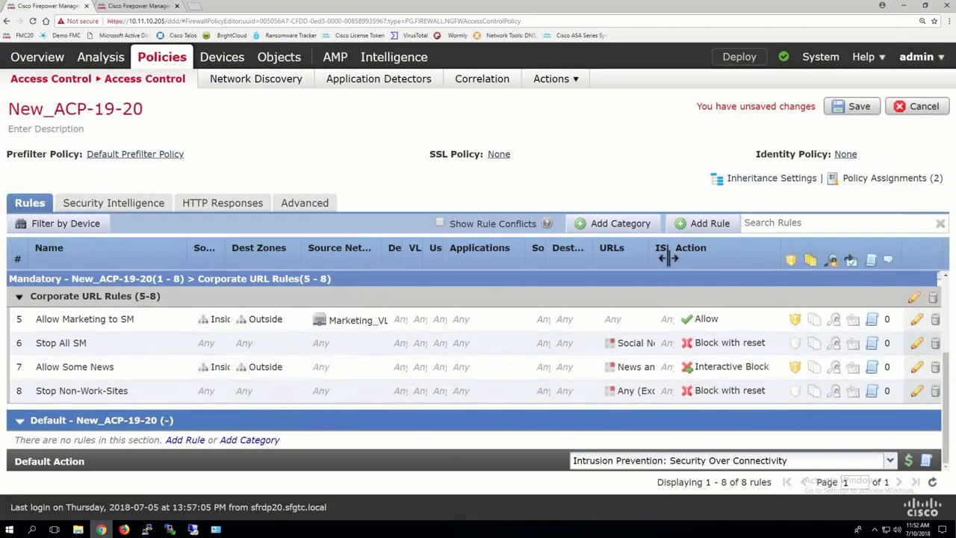
Widen the rule table's columns to review the Corporate URL Rules, then return to the object management tab
left_click_drag(647, 259, 710, 256)
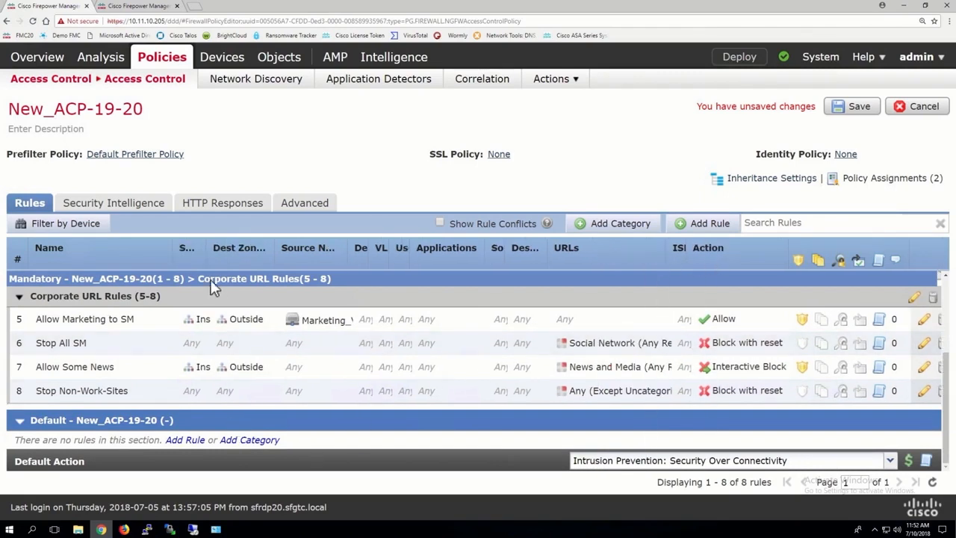
left_click_drag(215, 259, 250, 256)
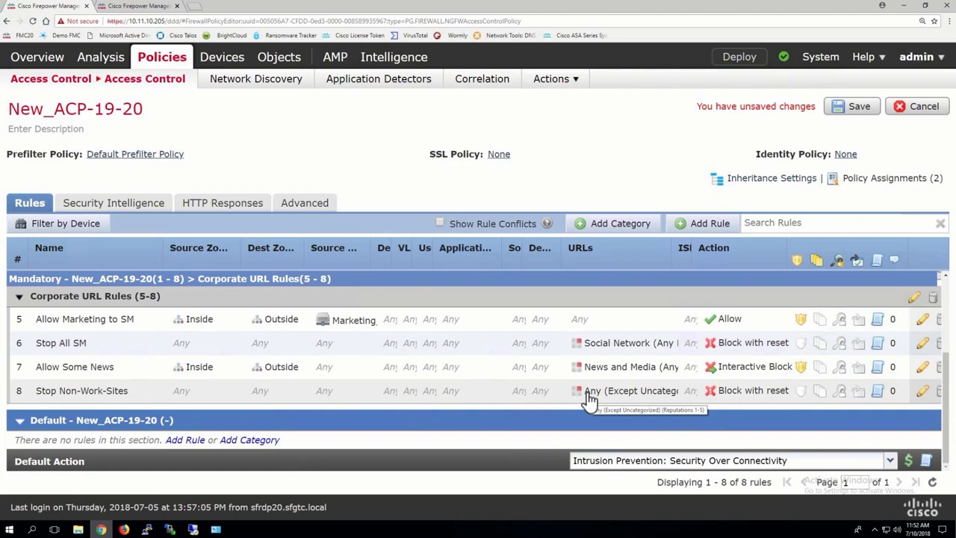
right_click(150, 9)
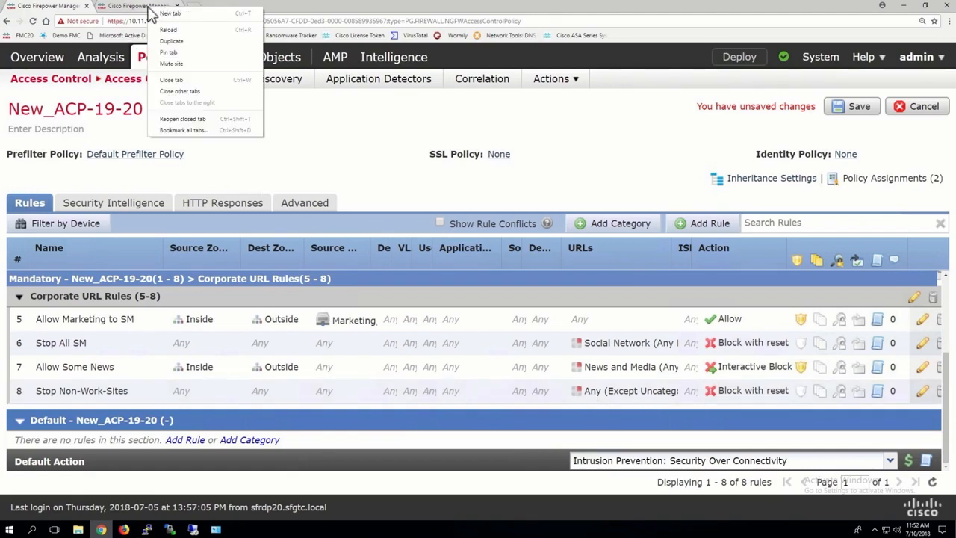
left_click(150, 9)
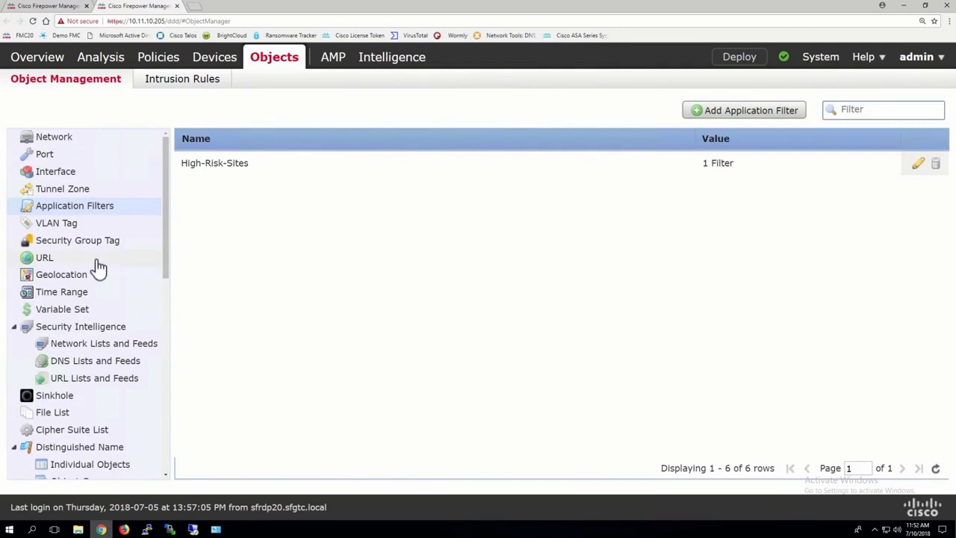
Start a new Security Intelligence URL list named Good-URLs and set its type to List
left_click(86, 381)
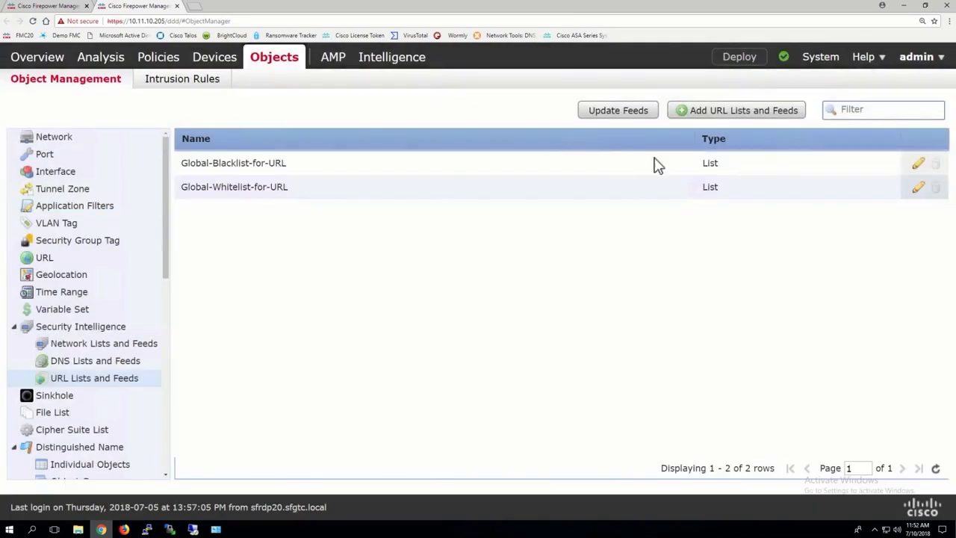
left_click(736, 112)
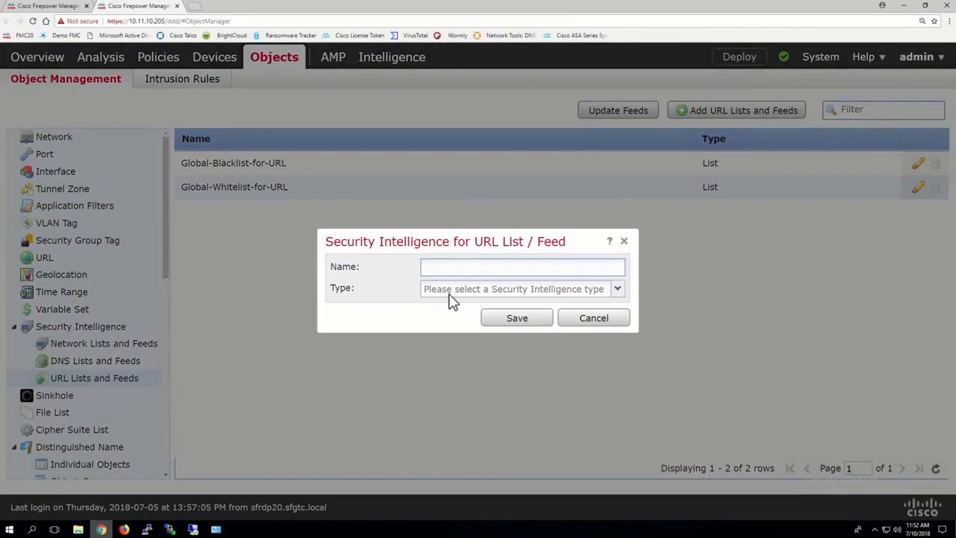
type("Good-URLs")
left_click(466, 294)
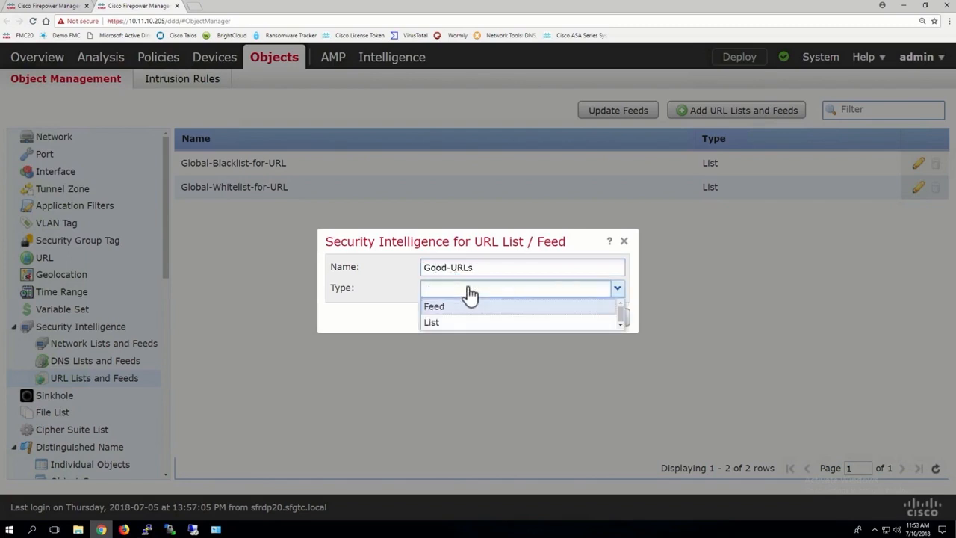
left_click(405, 245)
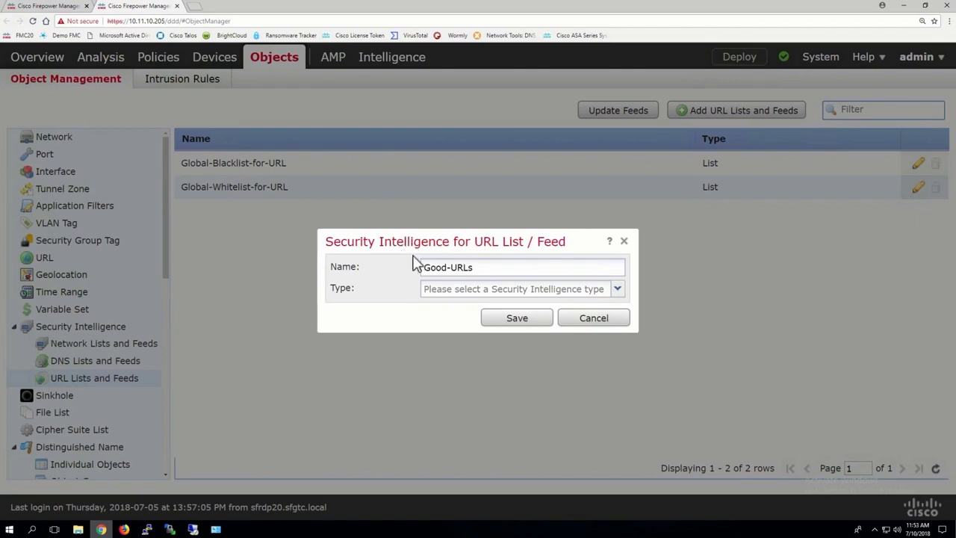
left_click(598, 293)
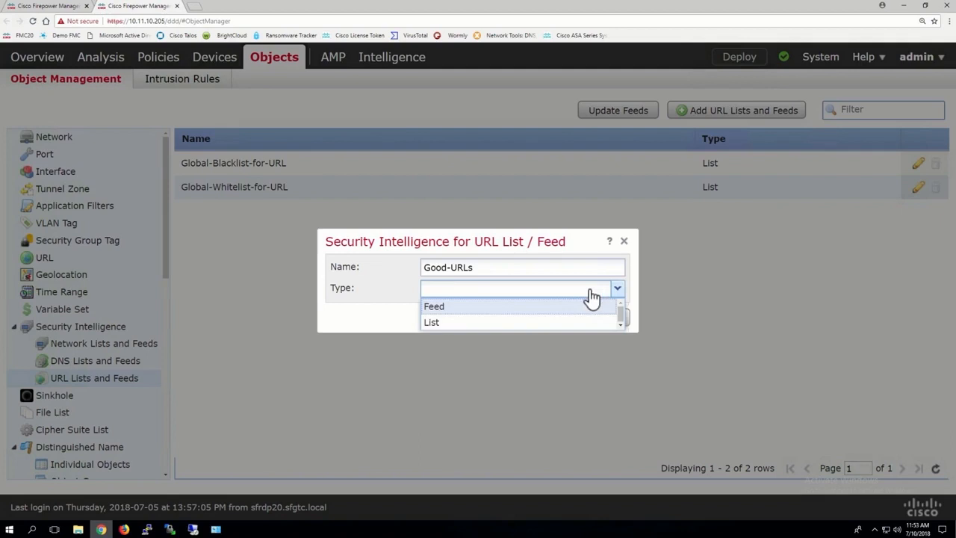
left_click(483, 322)
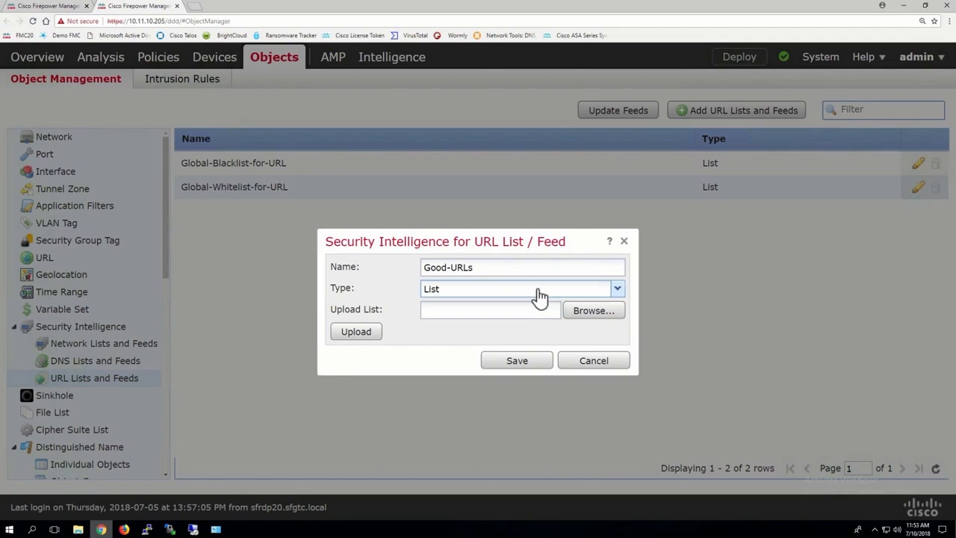
Upload the news BL IP file from the Desktop into the Good-URLs list and save it
left_click(589, 313)
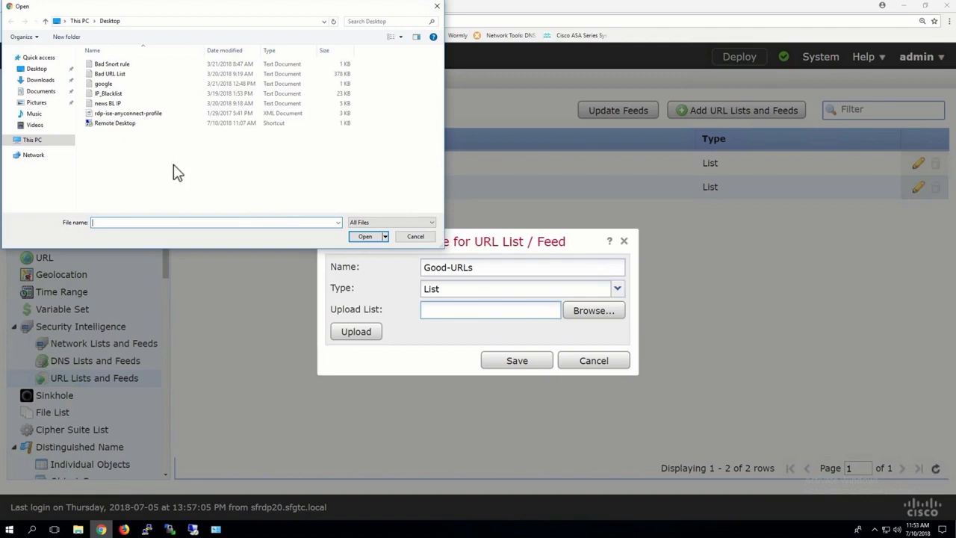
left_click(105, 104)
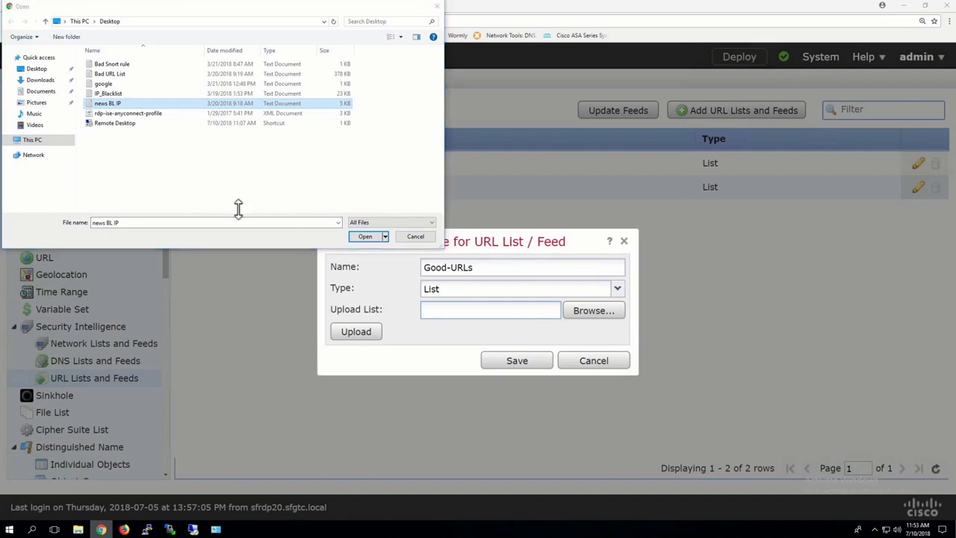
left_click(377, 237)
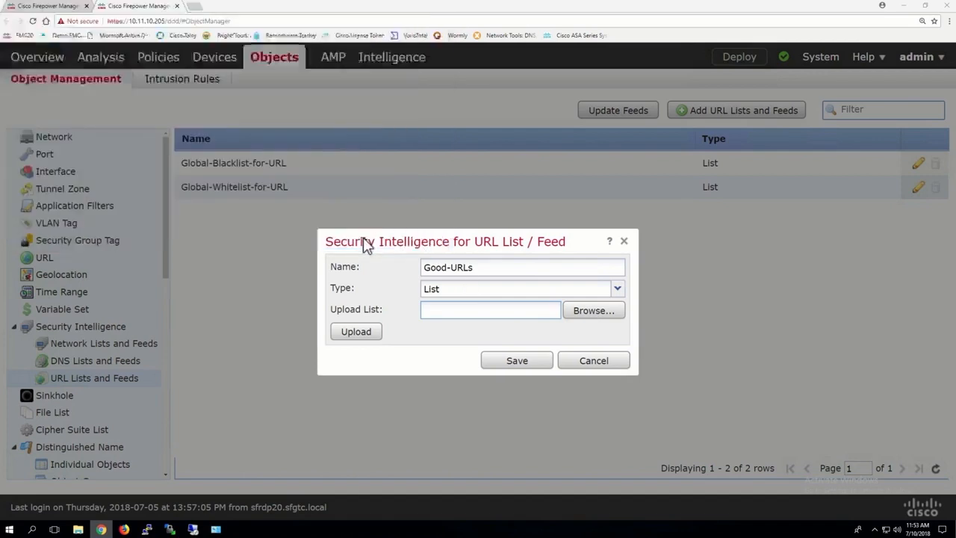
left_click(368, 333)
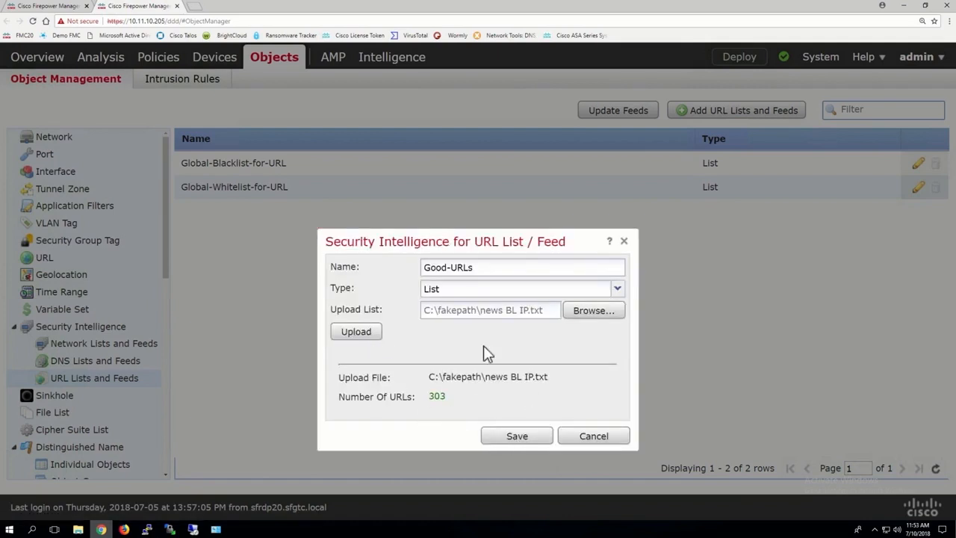
left_click(508, 435)
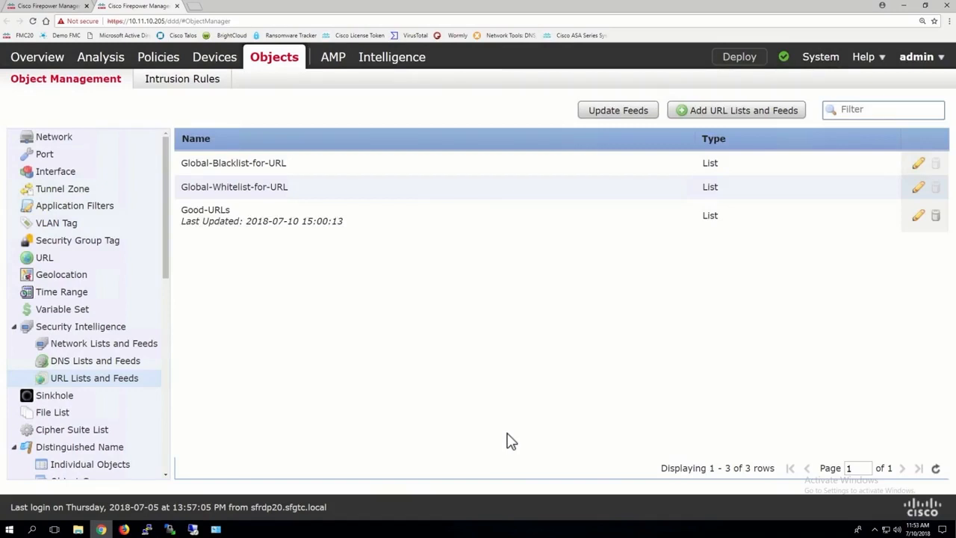
Back in the access control policy, start a new rule and add the Good-URLs list to its URLs
left_click(49, 6)
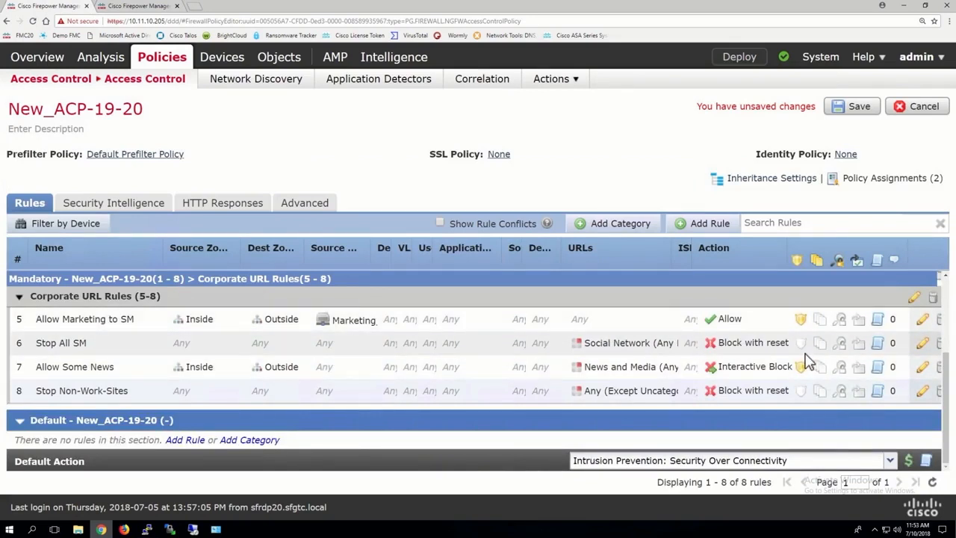
left_click(705, 226)
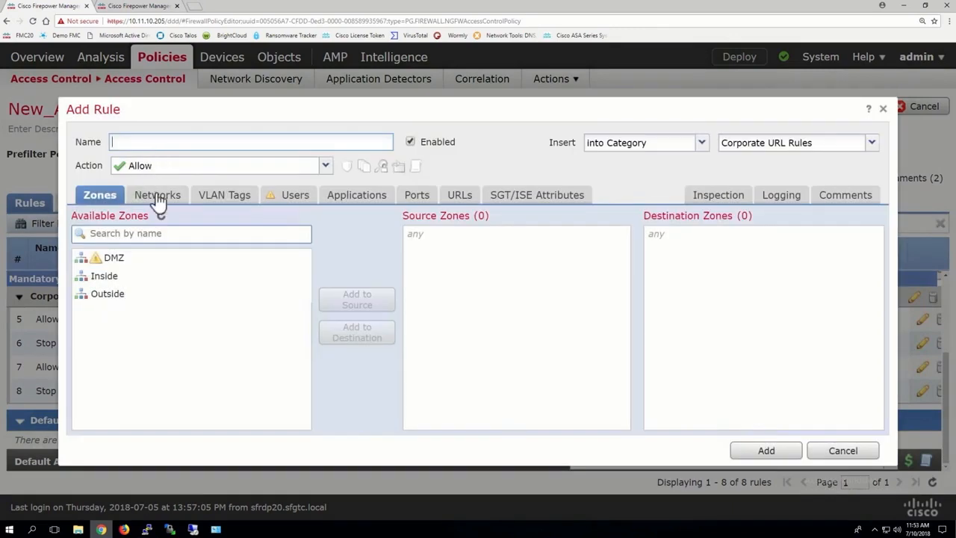
left_click(156, 194)
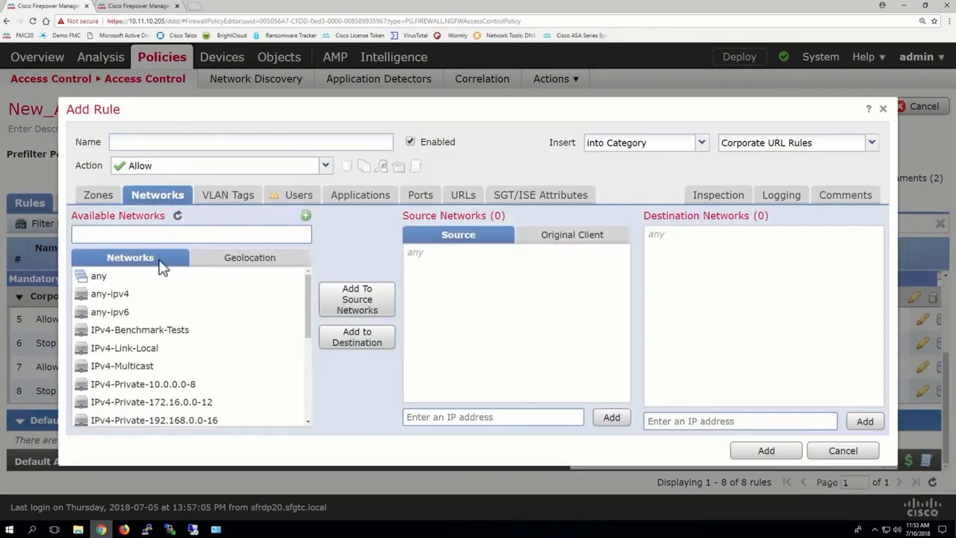
scroll(192, 342, "down", 10)
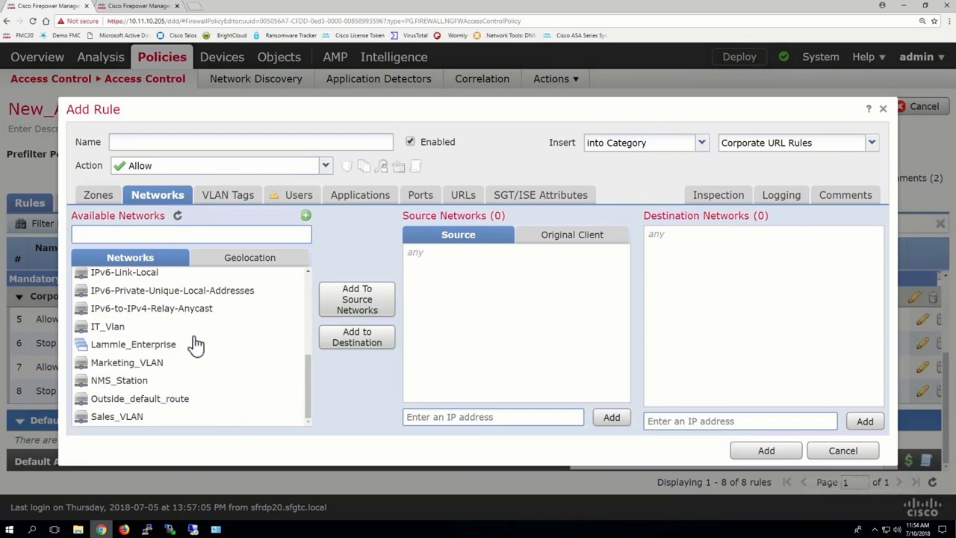
scroll(196, 343, "up", 10)
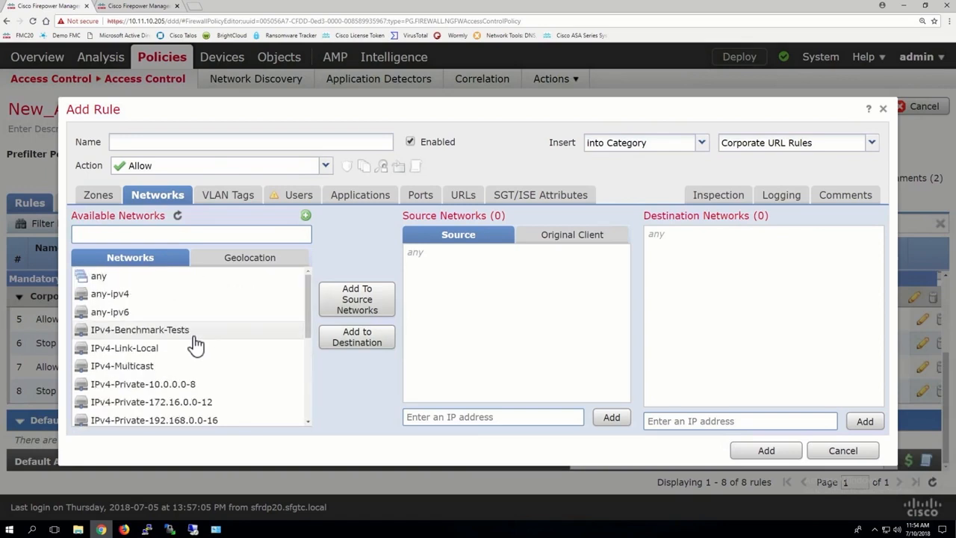
left_click(463, 194)
scroll(170, 331, "down", 15)
scroll(179, 321, "up", 15)
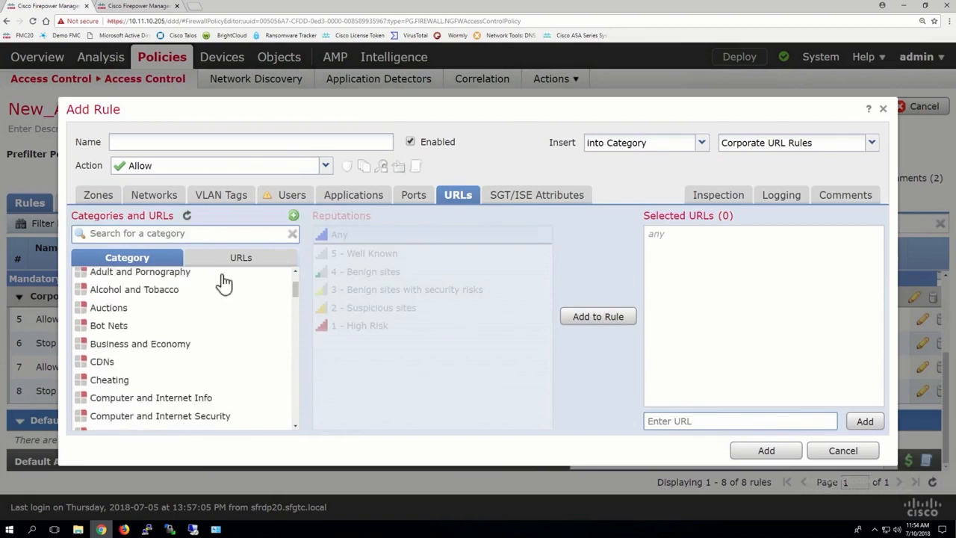
left_click(239, 257)
scroll(193, 369, "down", 3)
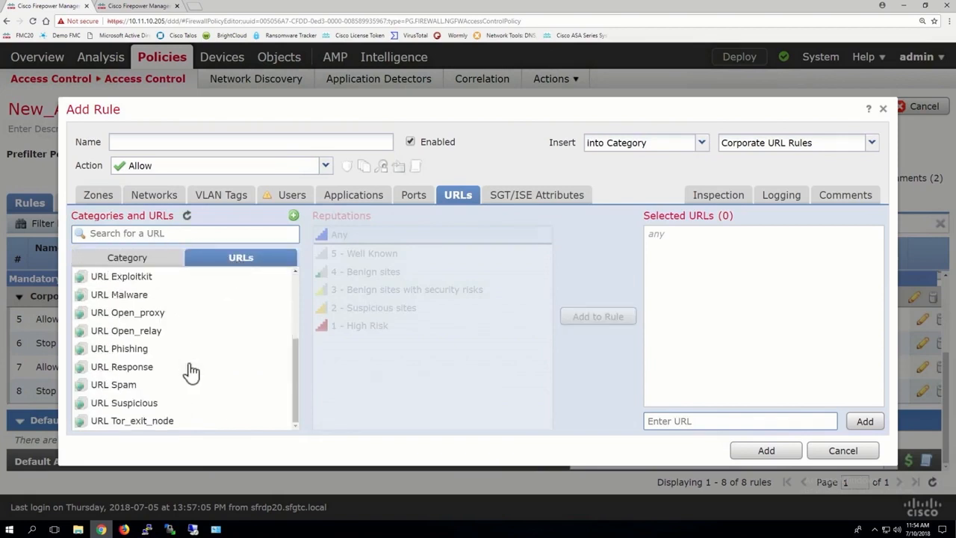
scroll(190, 370, "up", 3)
left_click(115, 280)
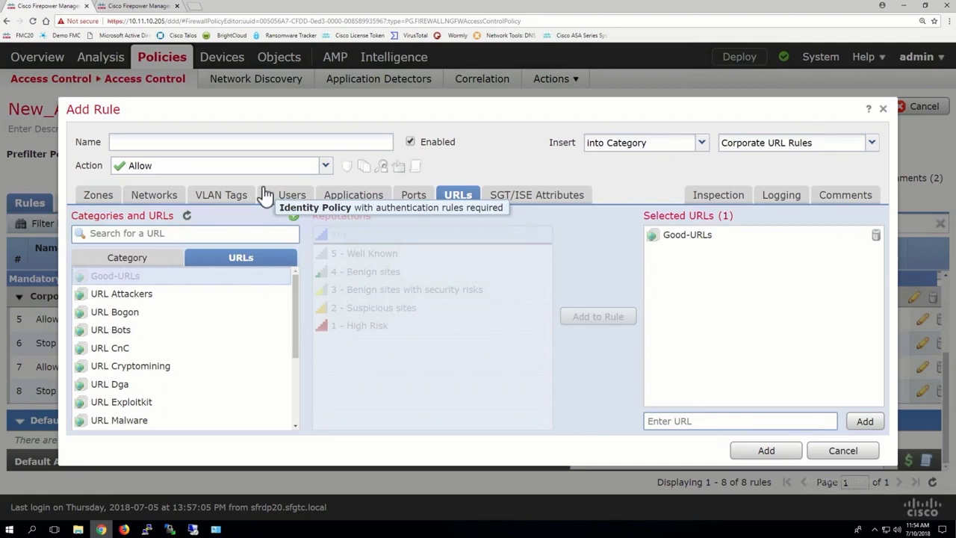
Name the rule Good URLs and set its intrusion policy to Balanced Security and Connectivity
left_click(159, 140)
type("Good")
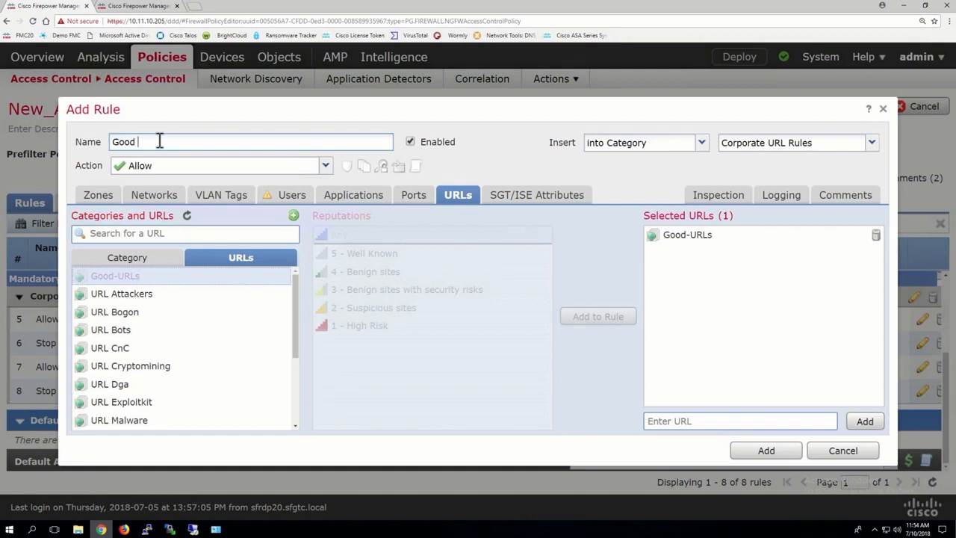
type(" URLs")
left_click(710, 198)
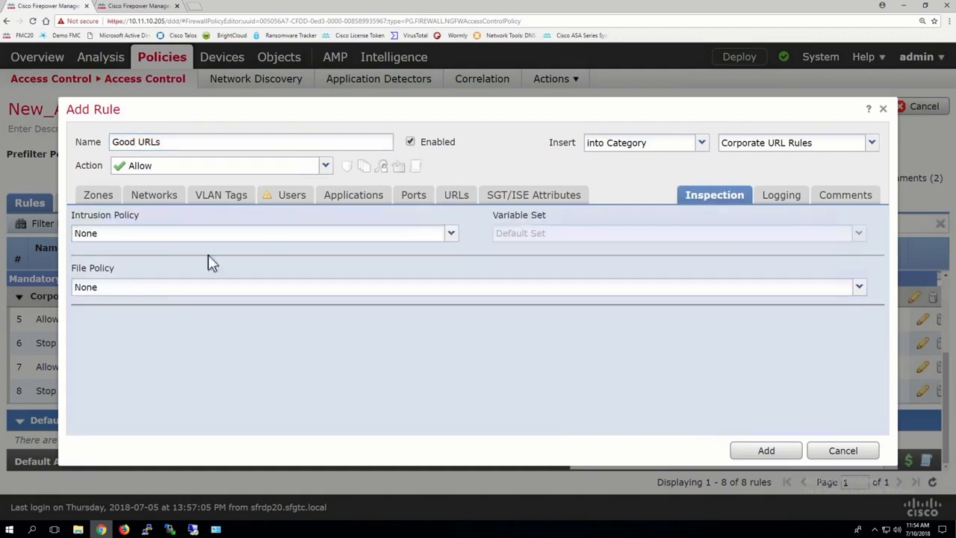
left_click(172, 237)
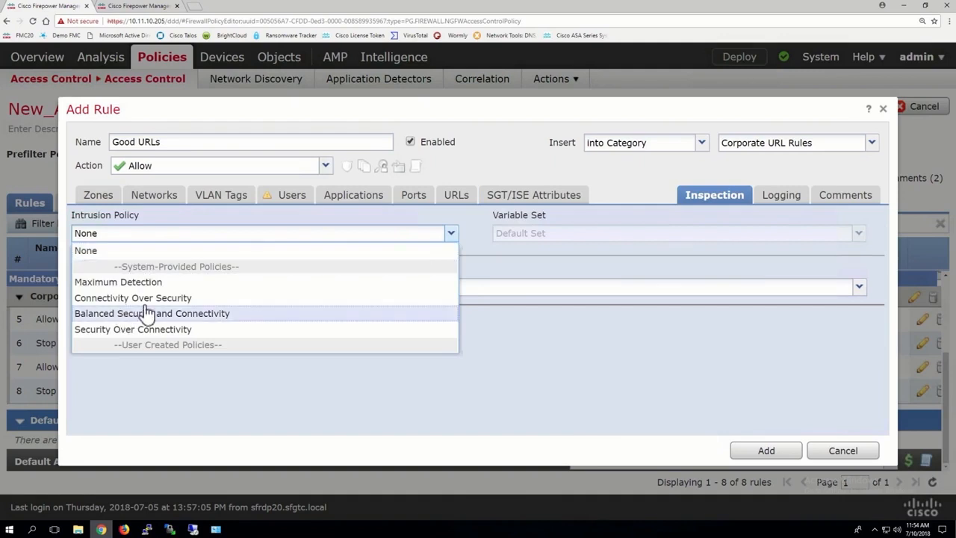
left_click(140, 312)
Enable logging at the end of connection and add the rule
left_click(780, 197)
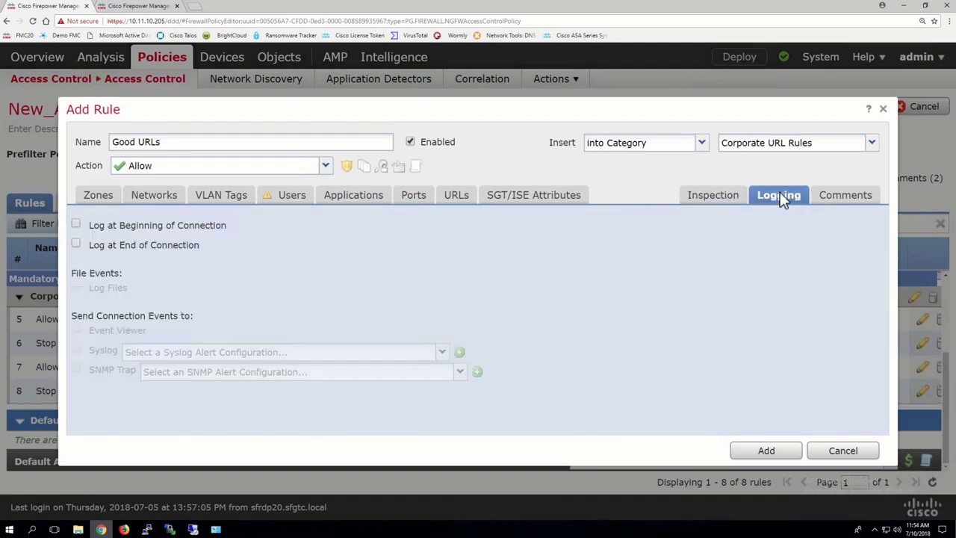
left_click(156, 247)
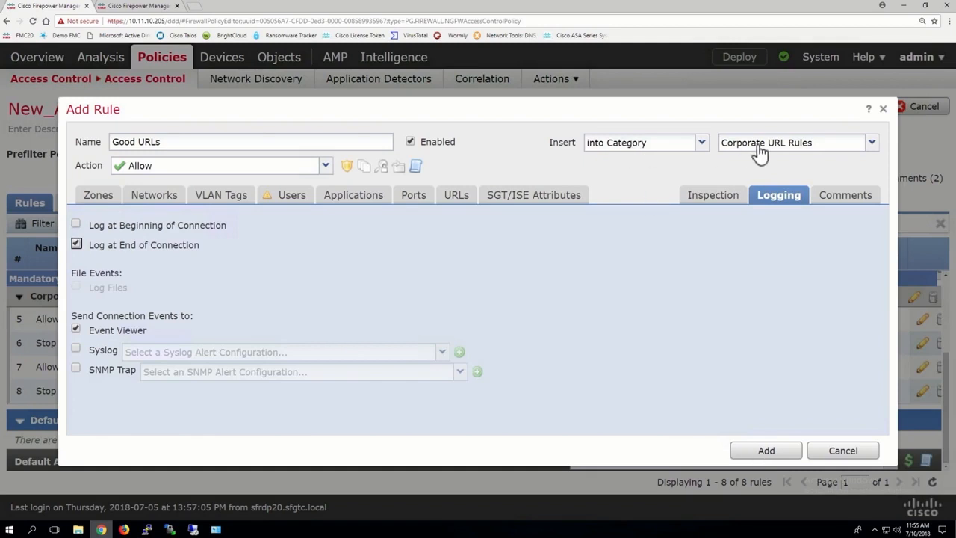
left_click(767, 453)
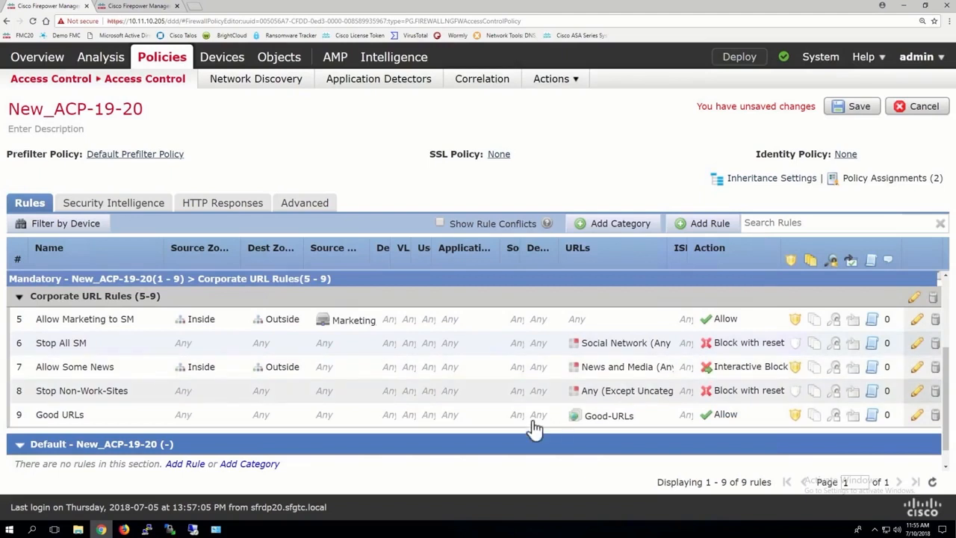
Move the Good URLs rule above the Stop Non-Work-Sites rule in Corporate URL Rules
left_click_drag(528, 421, 529, 392)
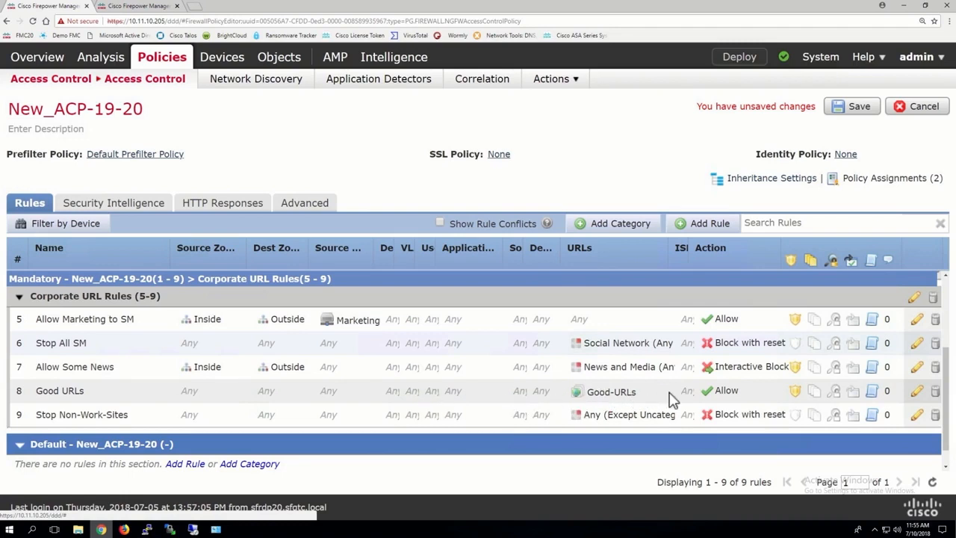
left_click(720, 396)
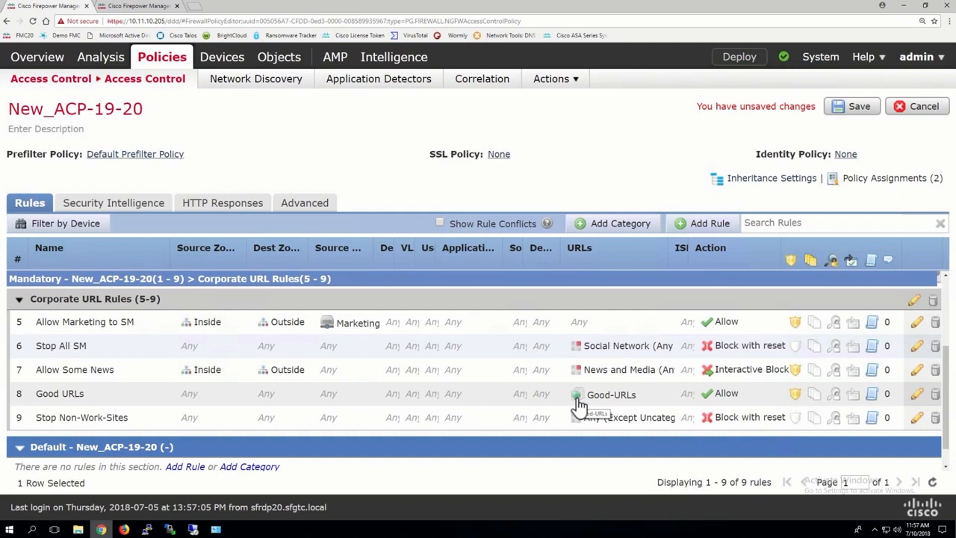
From the Good URLs rule's URLs, create a new URL object named lammle.com with URL *lammle.com
left_click(918, 395)
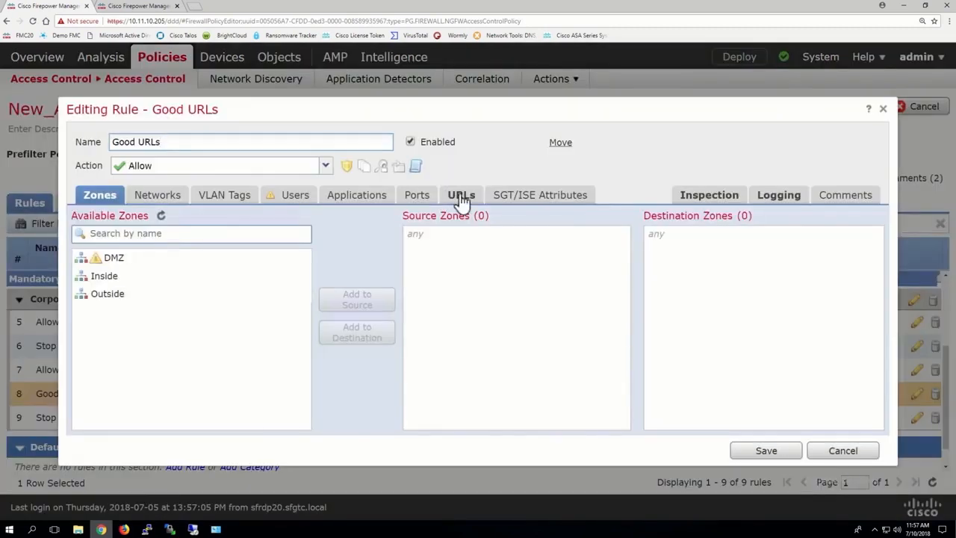
left_click(461, 195)
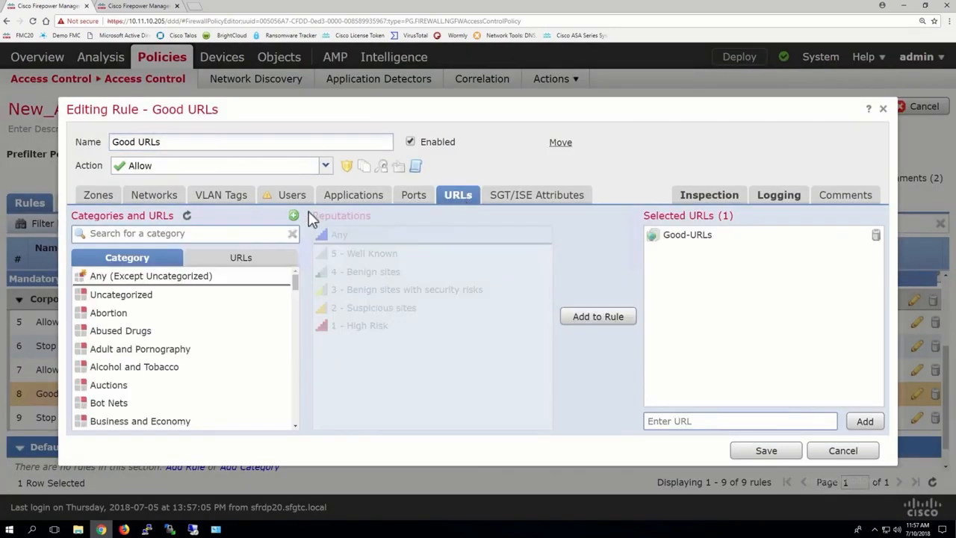
left_click(293, 215)
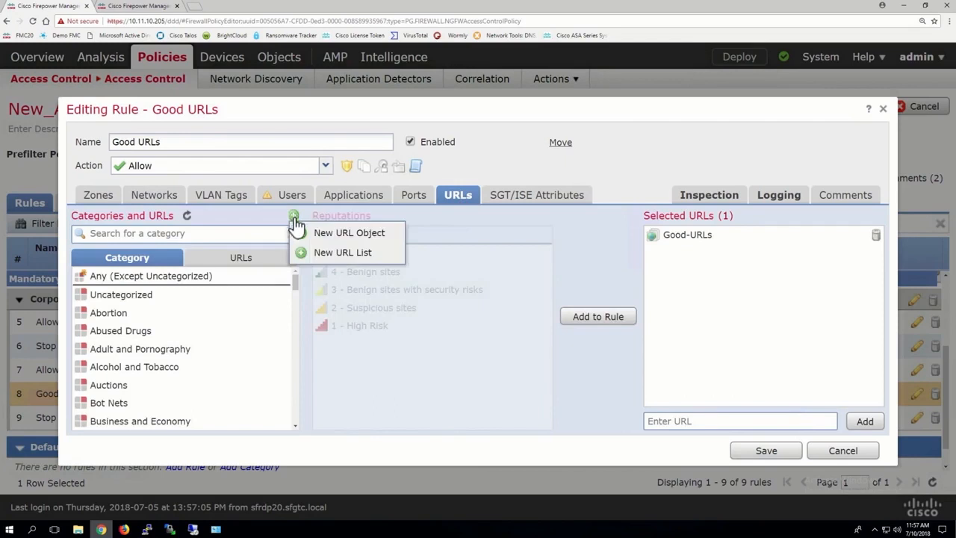
left_click(351, 235)
type("lammle.com")
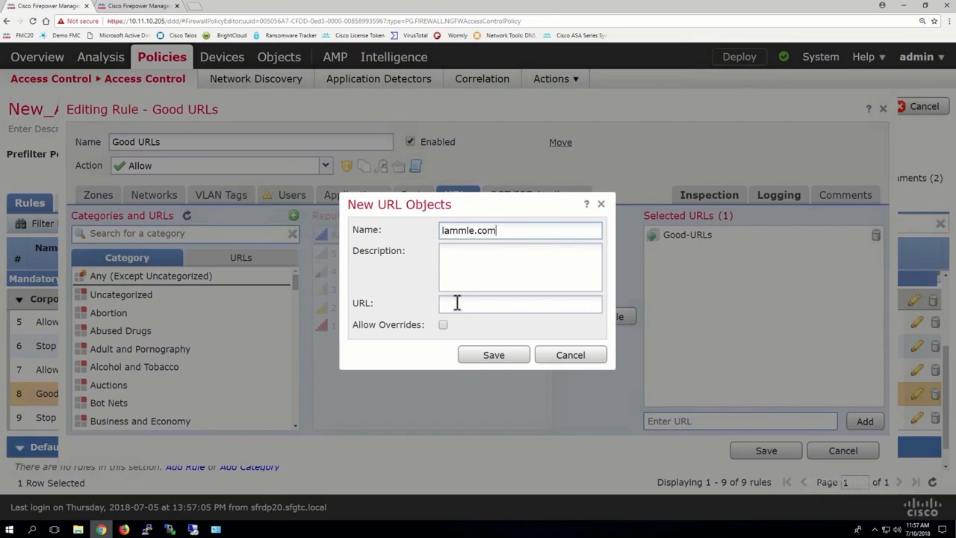
left_click(457, 303)
type("*lammle.com")
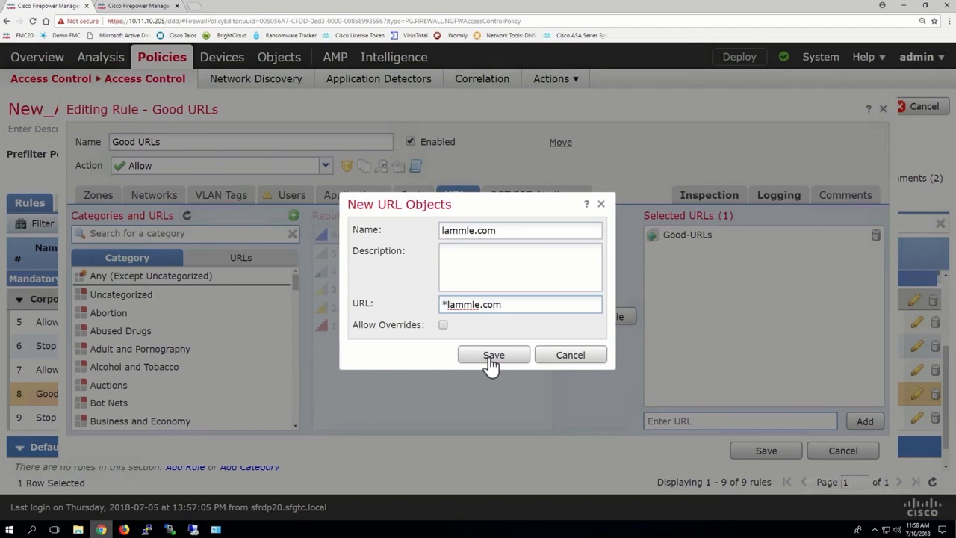
left_click(491, 357)
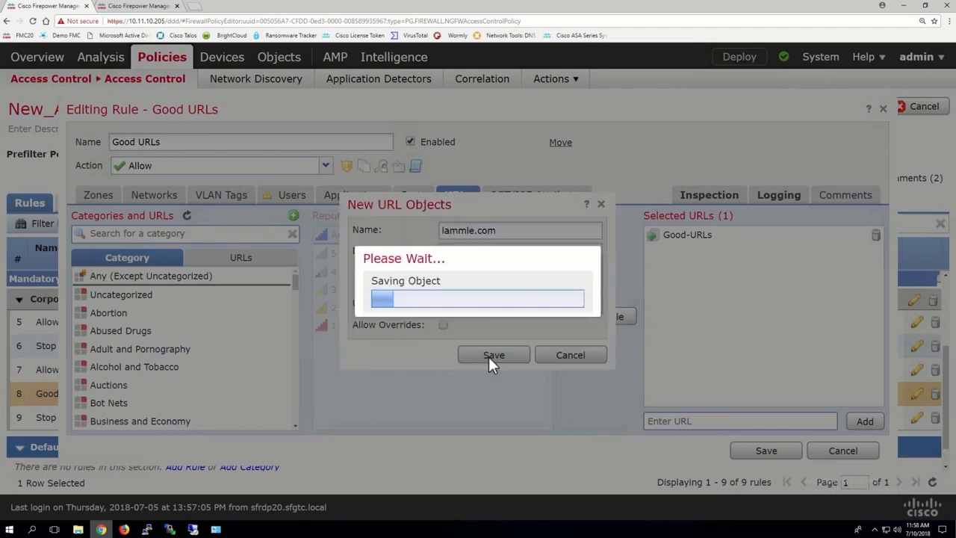
Switch to the object management tab and open the URL objects list
left_click(144, 7)
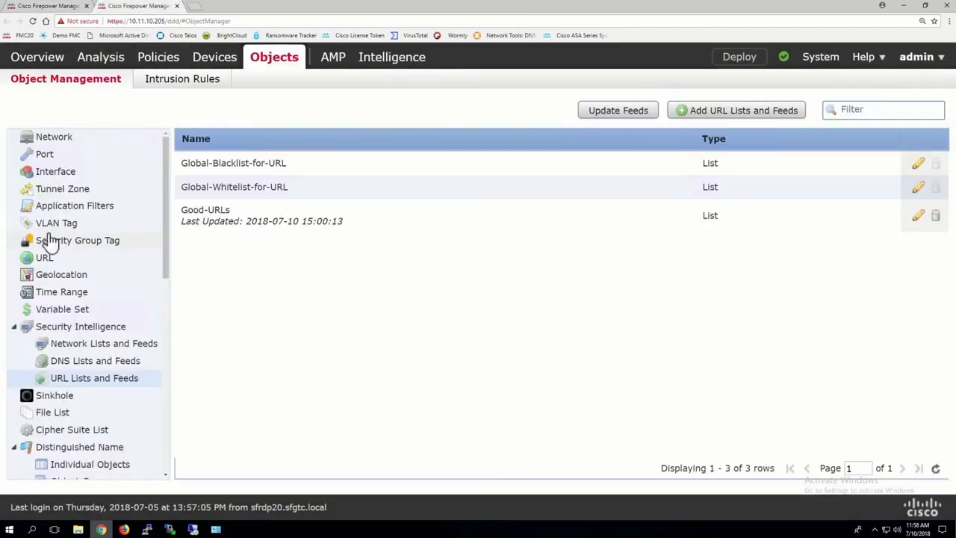
left_click(46, 257)
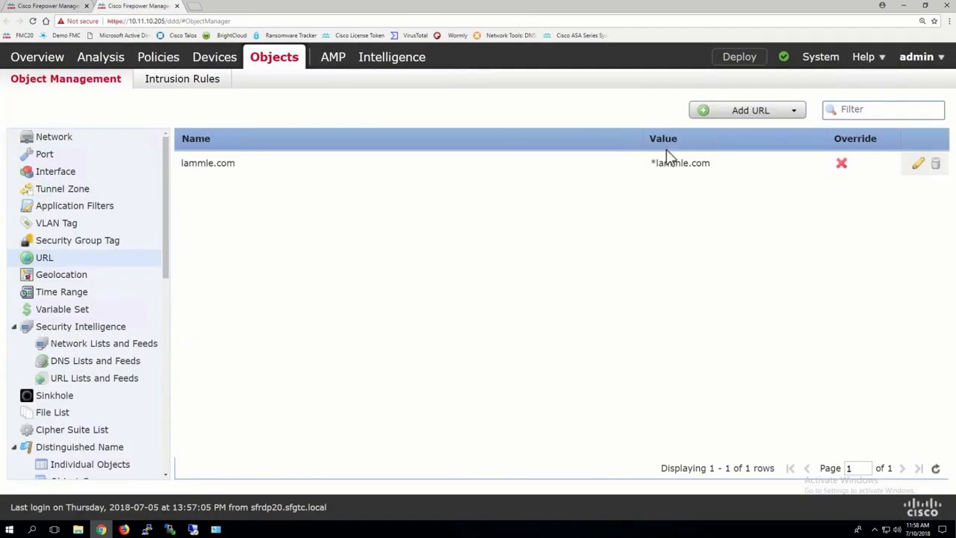
Return to the access control policy tab and close the Good URLs rule editor without saving
left_click(775, 114)
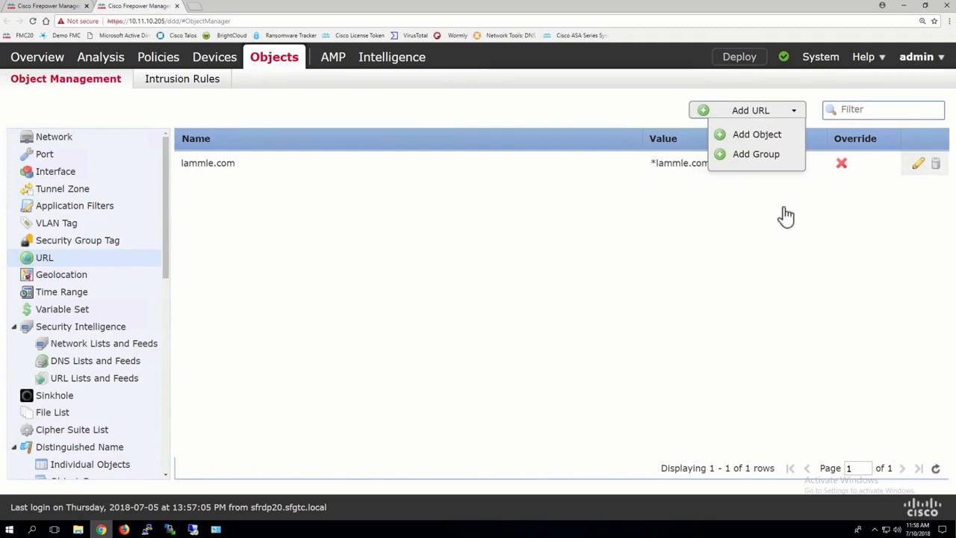
left_click(399, 212)
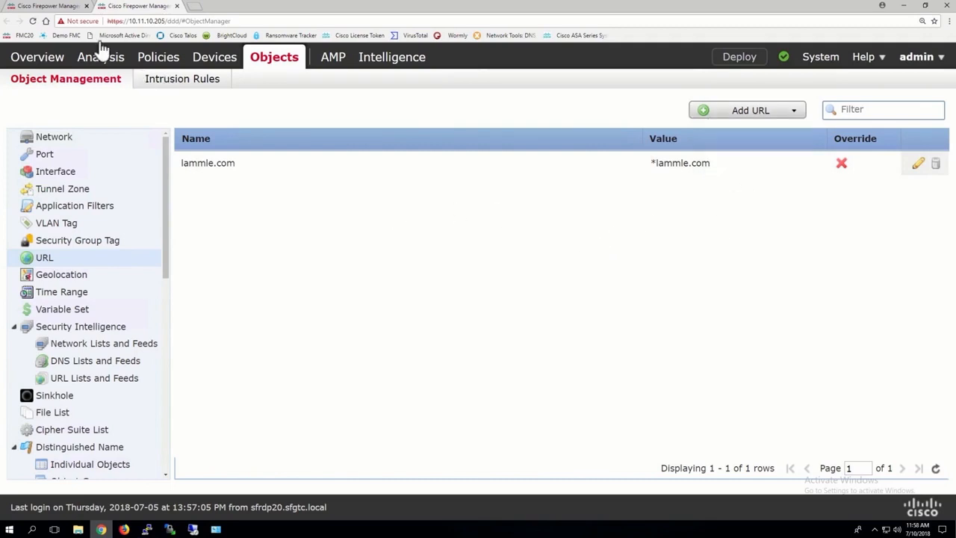
left_click(46, 5)
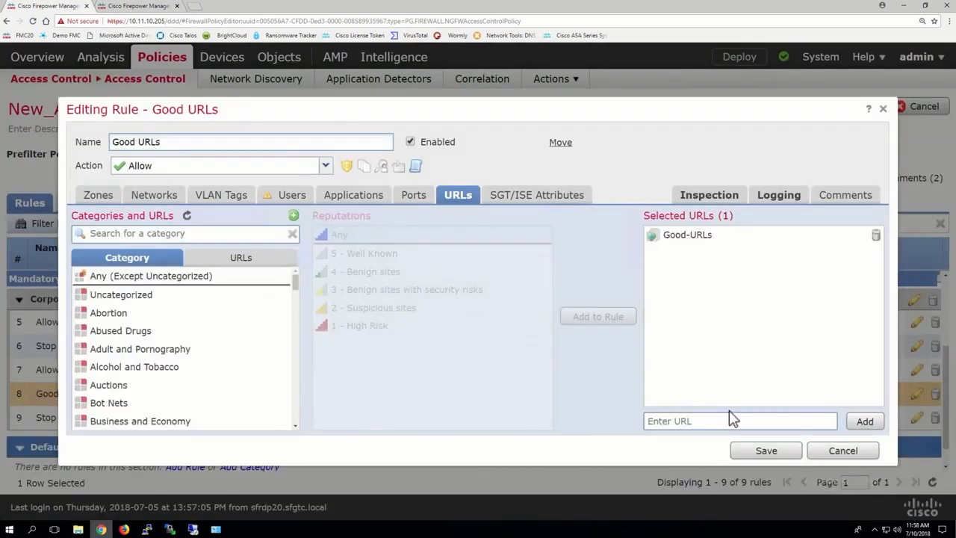
left_click(843, 453)
left_click(505, 330)
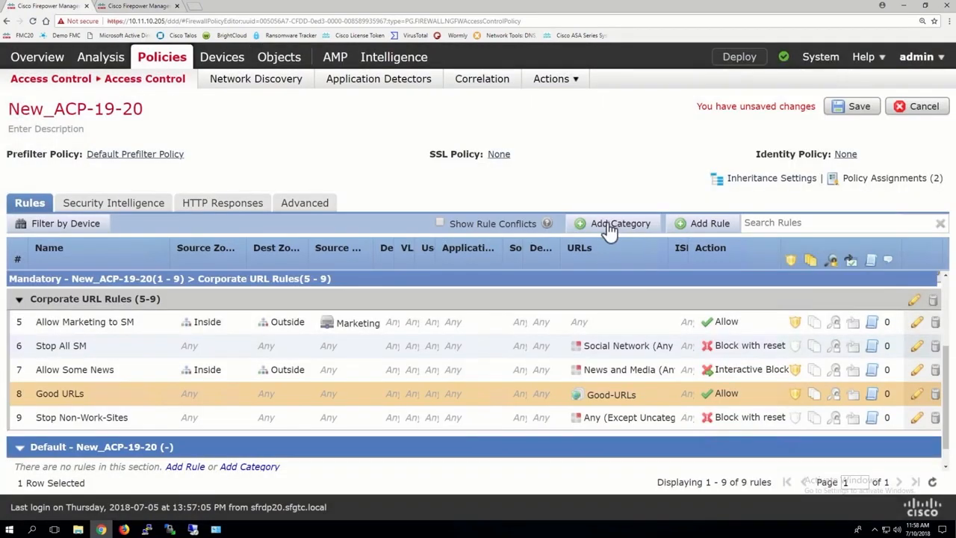
Add a new rule category named GEO Rules into the Mandatory section of the policy
scroll(485, 333, "up", 2)
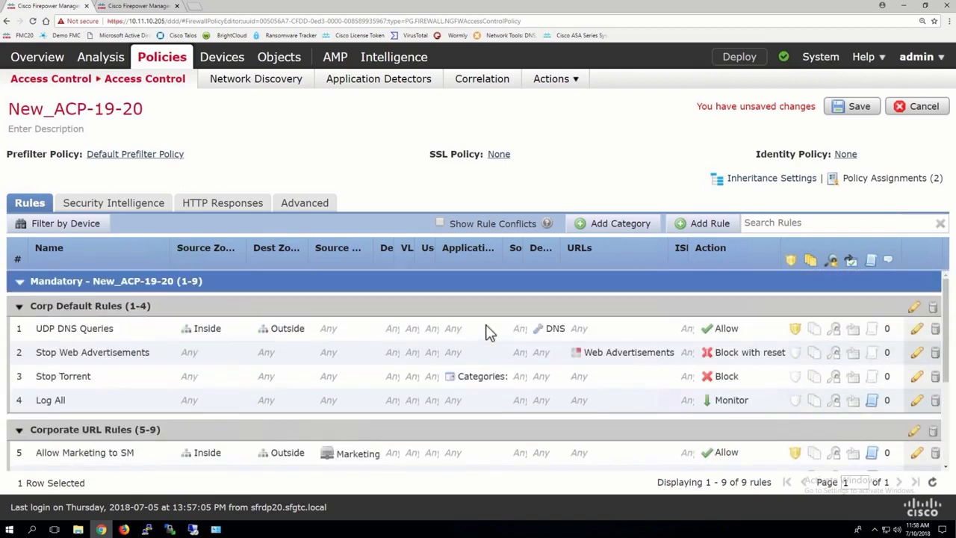
scroll(489, 333, "down", 3)
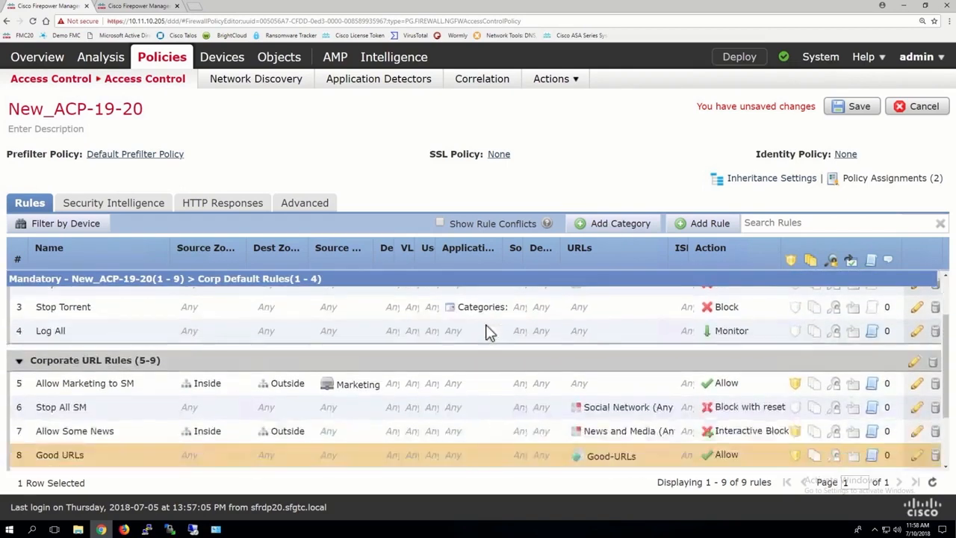
scroll(489, 332, "down", 1)
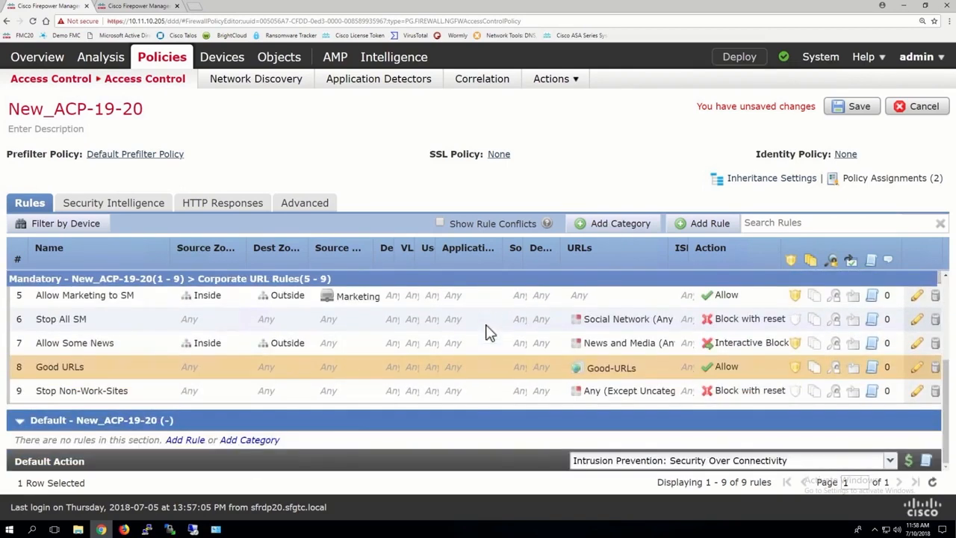
left_click(618, 224)
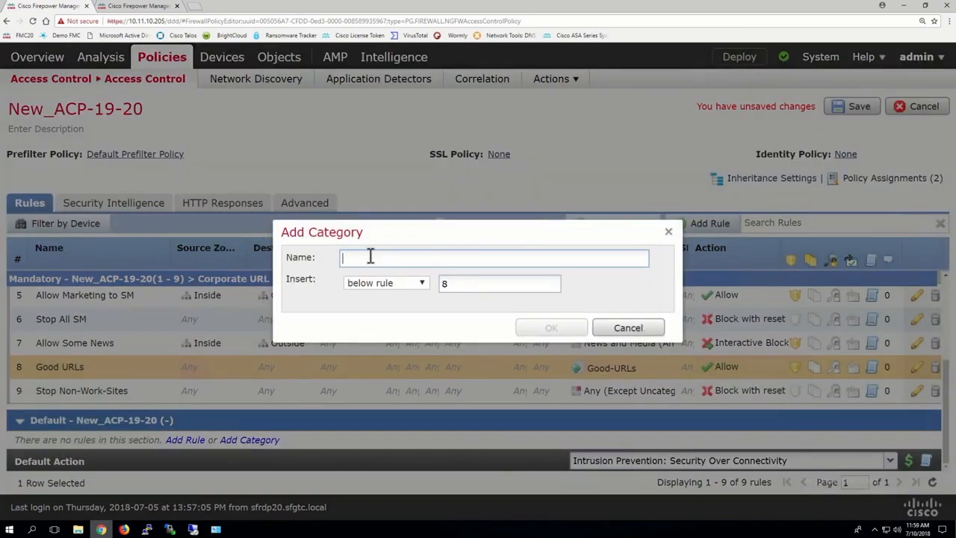
type("GEO Ru")
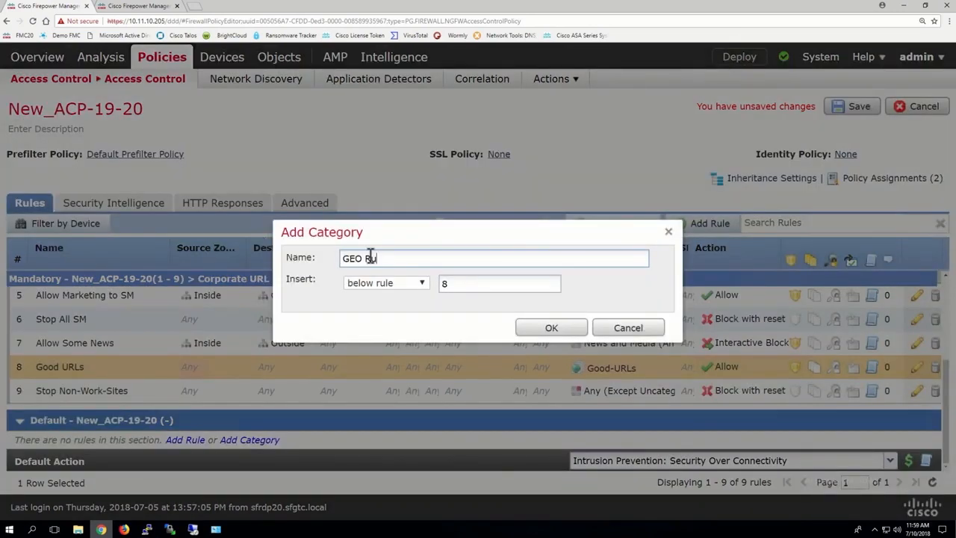
type("les")
left_click(537, 328)
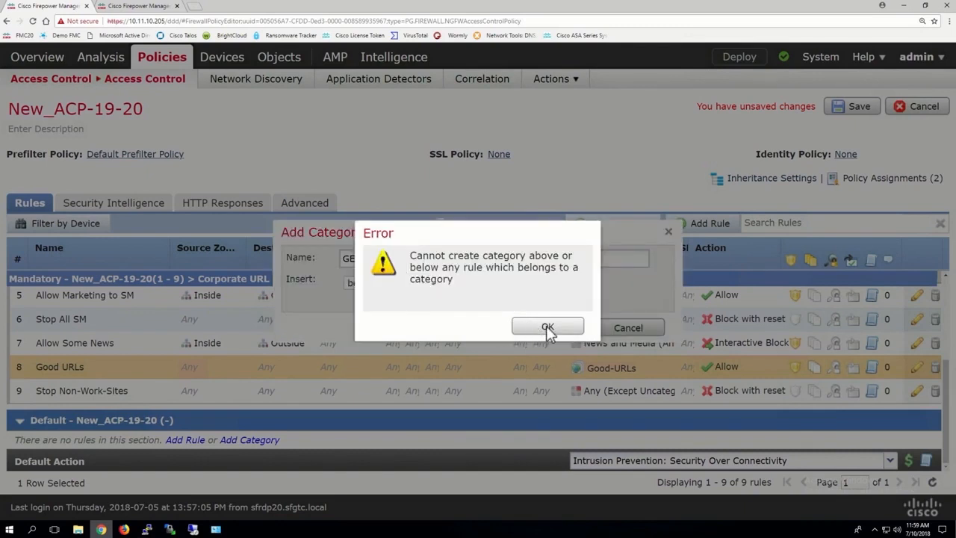
left_click(547, 328)
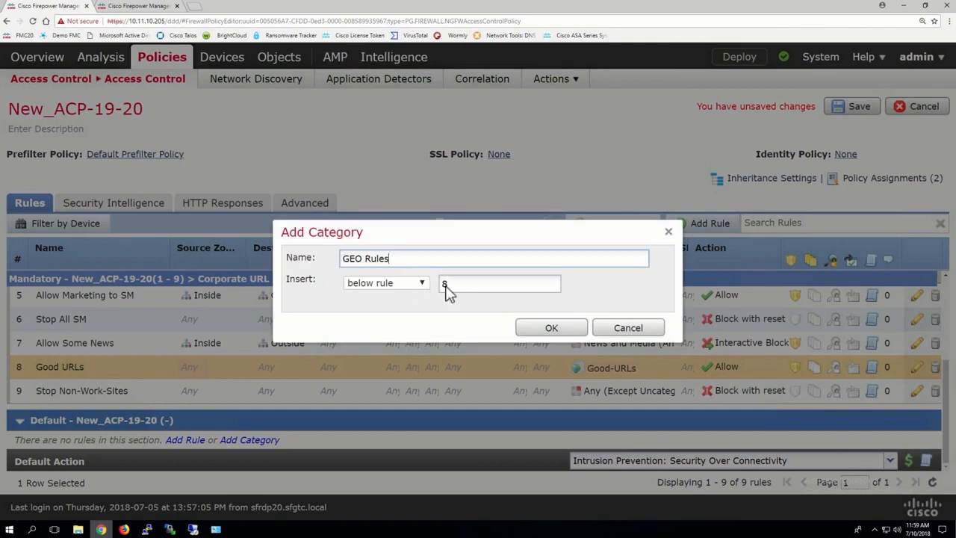
left_click(404, 289)
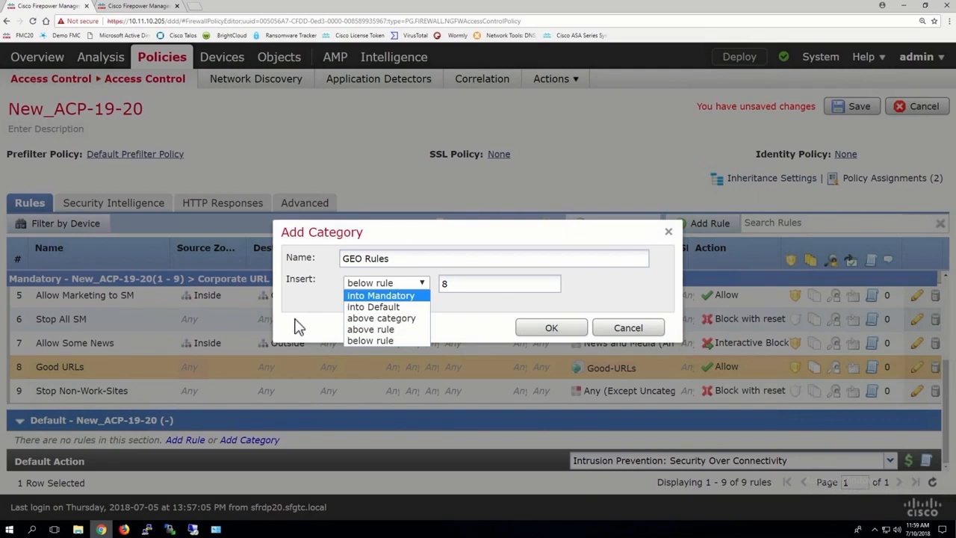
left_click(385, 297)
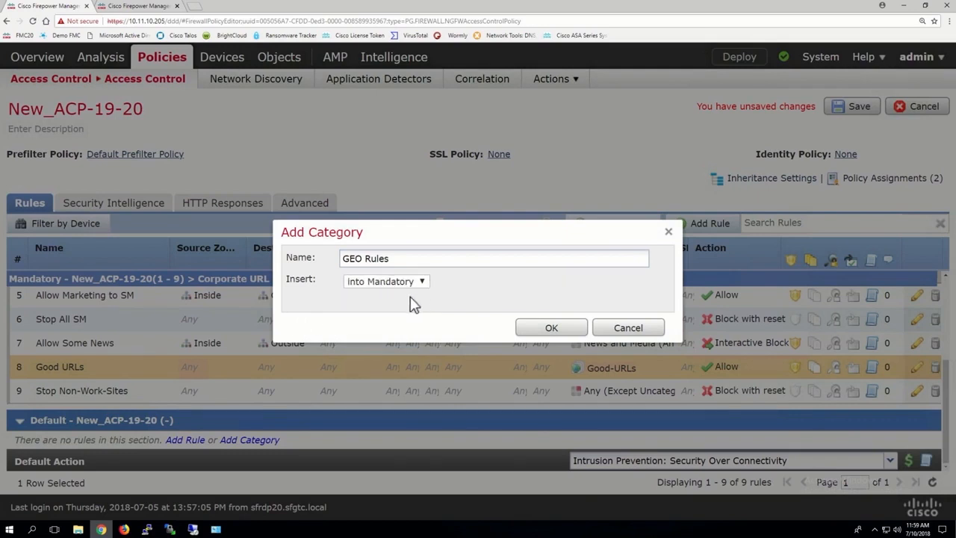
left_click(562, 327)
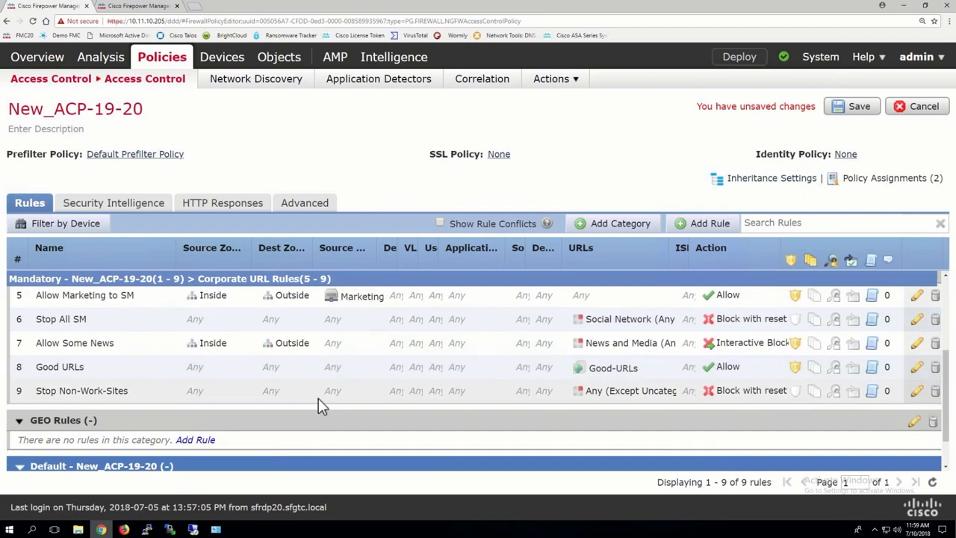
scroll(132, 453, "down", 2)
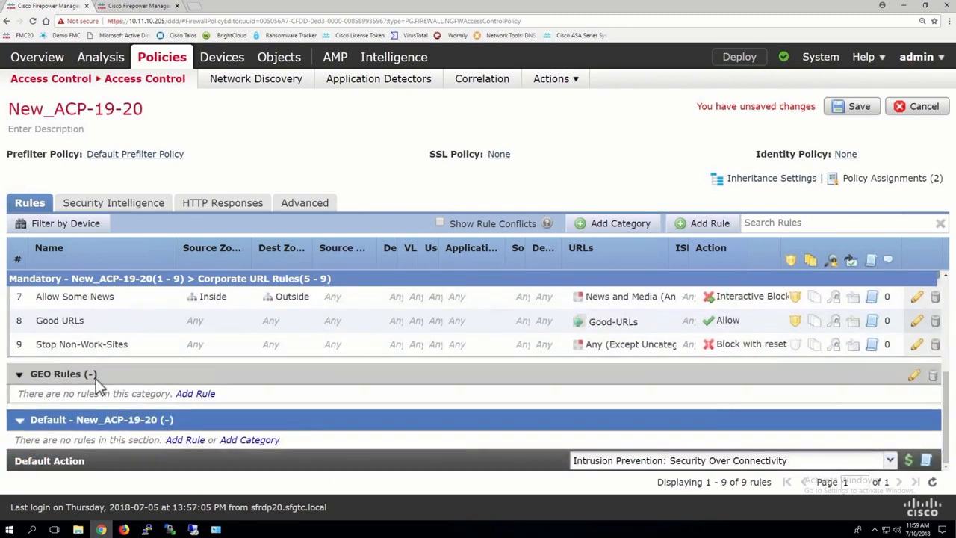
In object management, start a new geolocation object named Bad_Countries
left_click(136, 8)
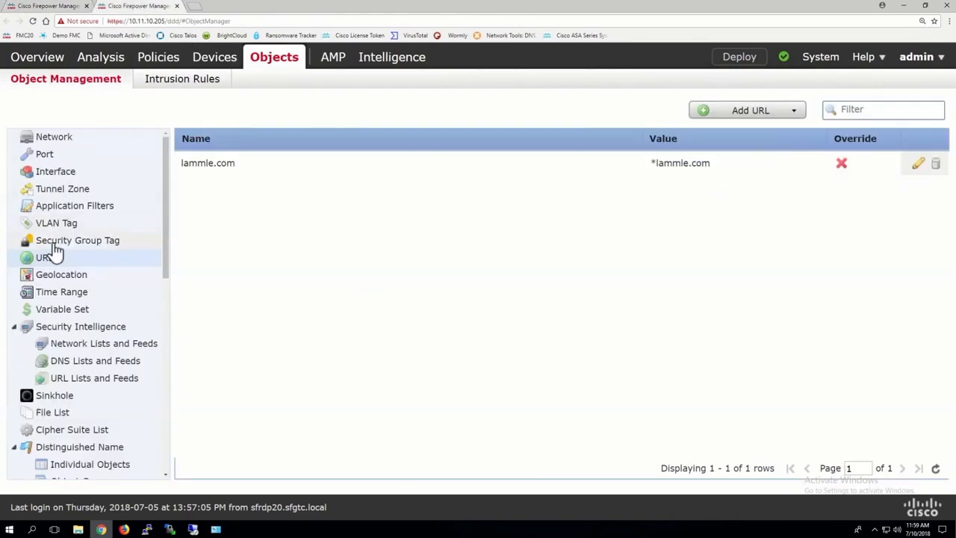
left_click(59, 277)
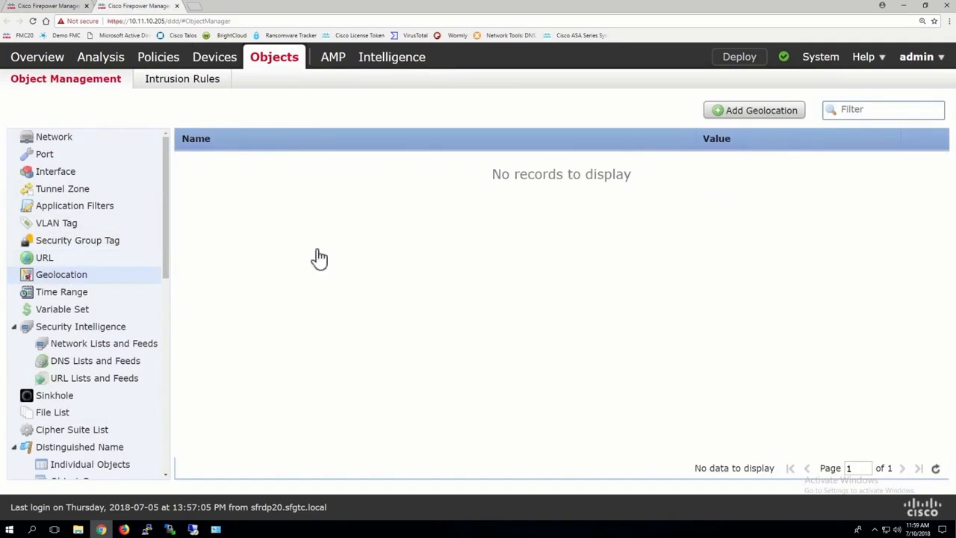
left_click(754, 111)
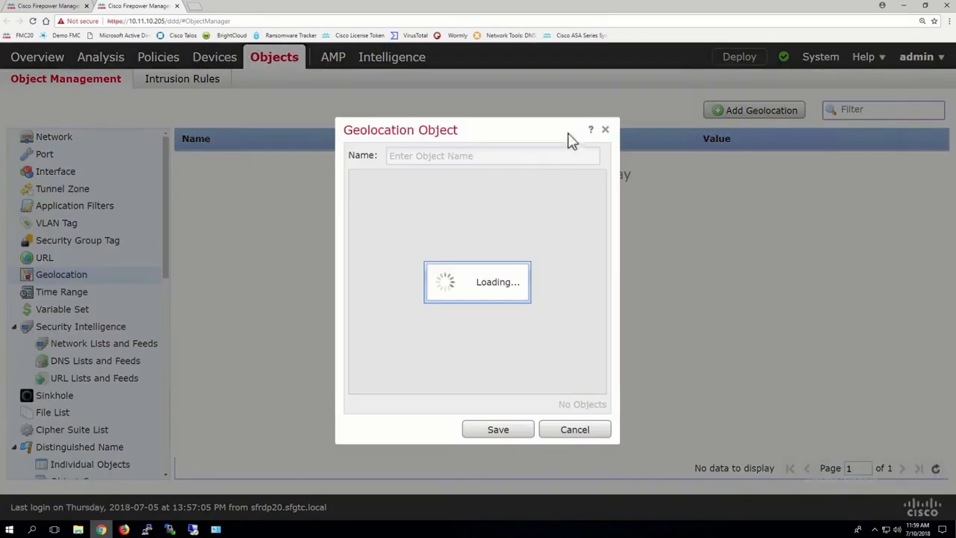
left_click(423, 156)
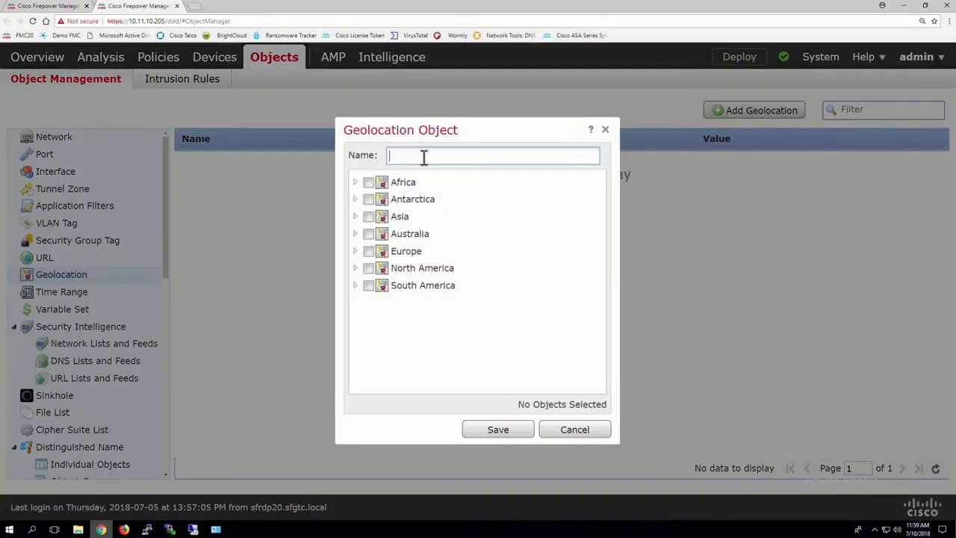
type("Bad")
type("_Countries")
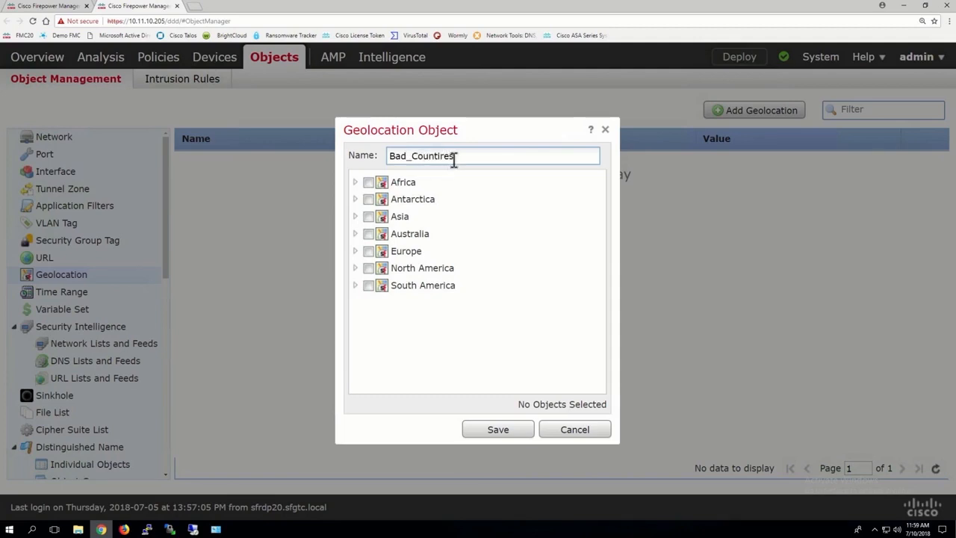
key("BackSpace")
key("BackSpace")
key("BackSpace")
key("BackSpace")
type("ries")
Select all seven continents for the Bad_Countries geolocation object
left_click(356, 182)
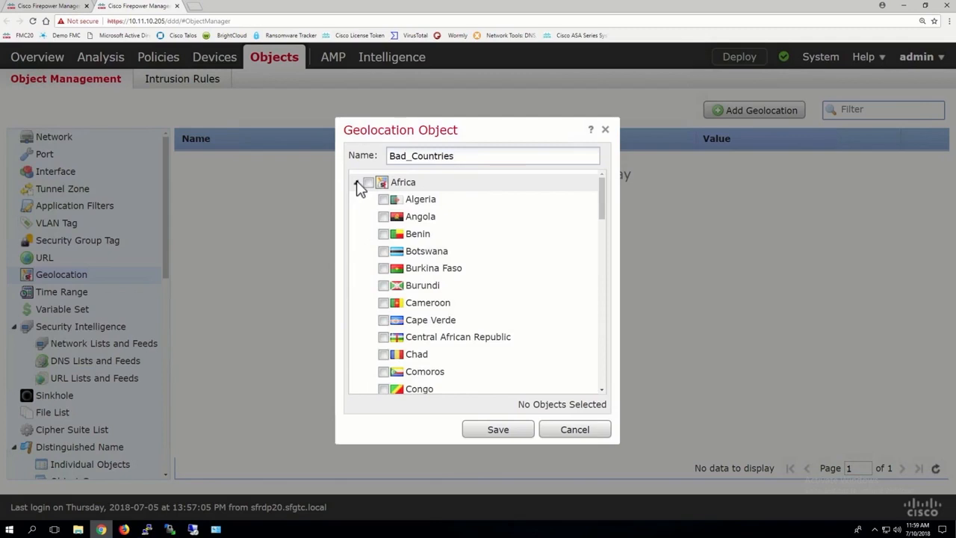
left_click(356, 182)
left_click(367, 182)
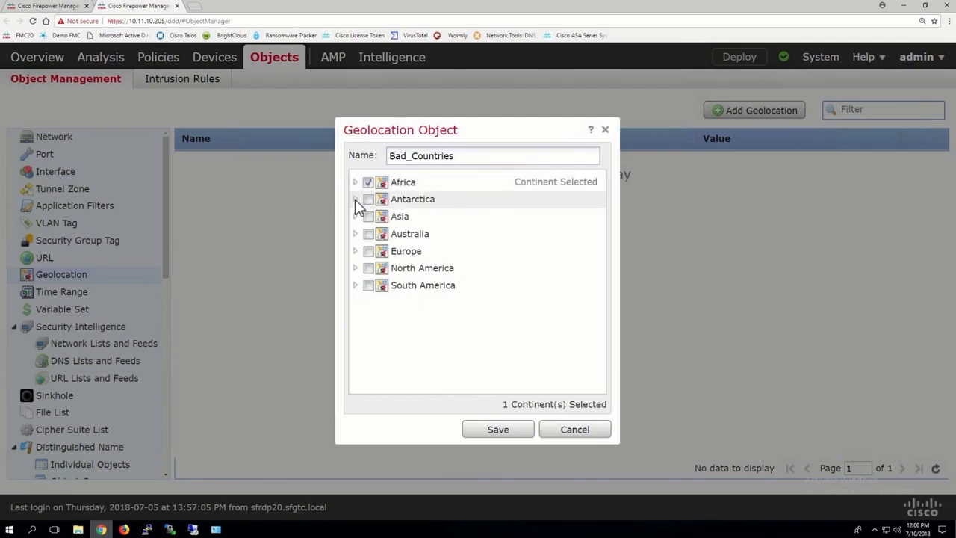
left_click(356, 200)
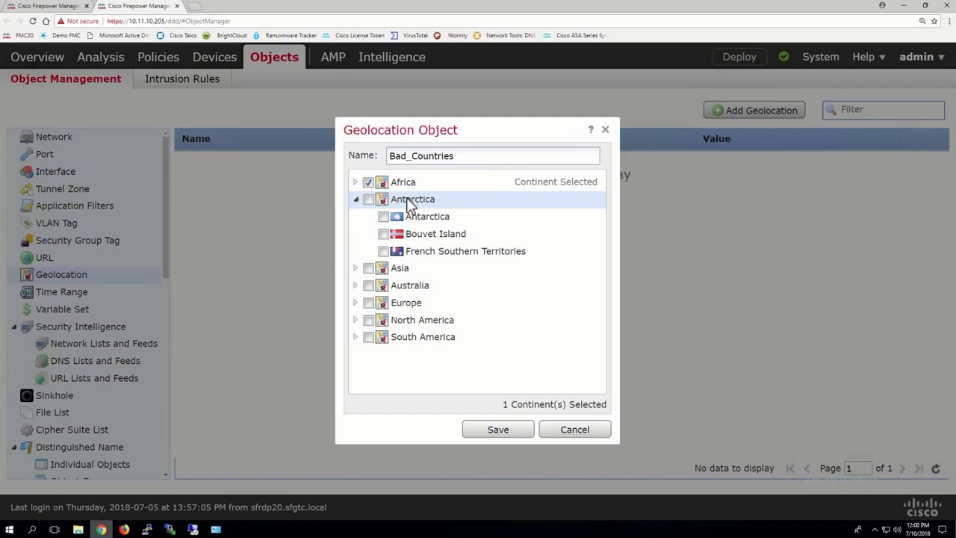
left_click(368, 200)
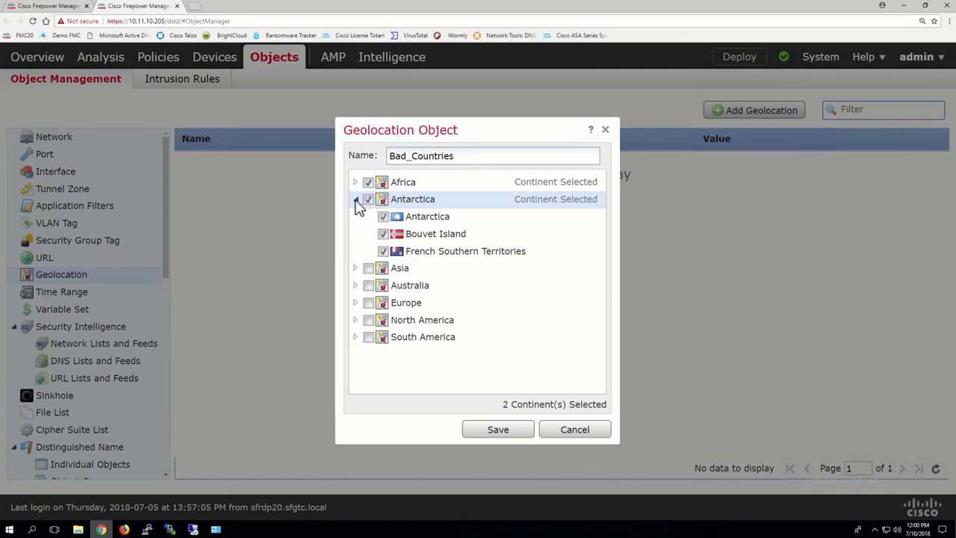
left_click(356, 200)
left_click(368, 217)
left_click(368, 234)
left_click(368, 251)
left_click(369, 268)
left_click(369, 286)
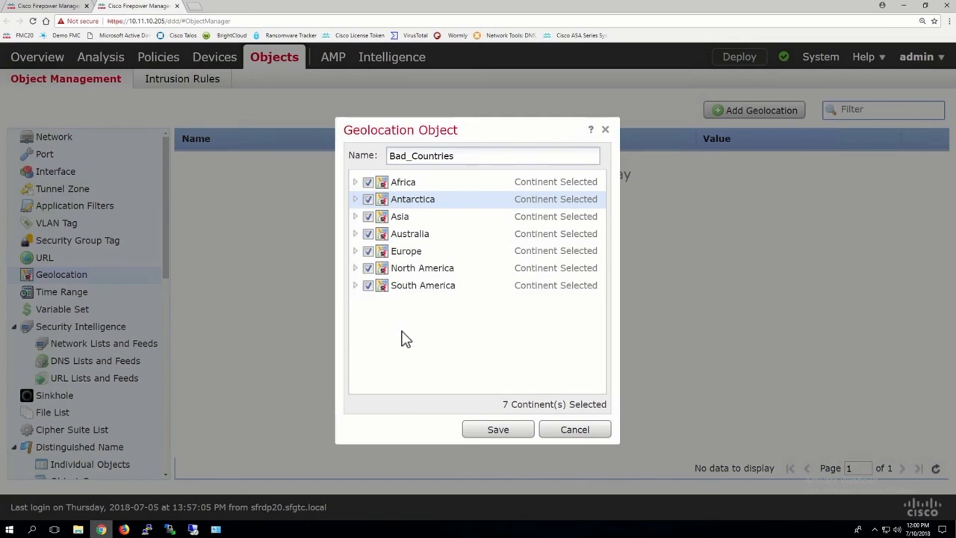
Under North America, deselect Canada, British Virgin Islands, Dominican Republic and United States
left_click(356, 269)
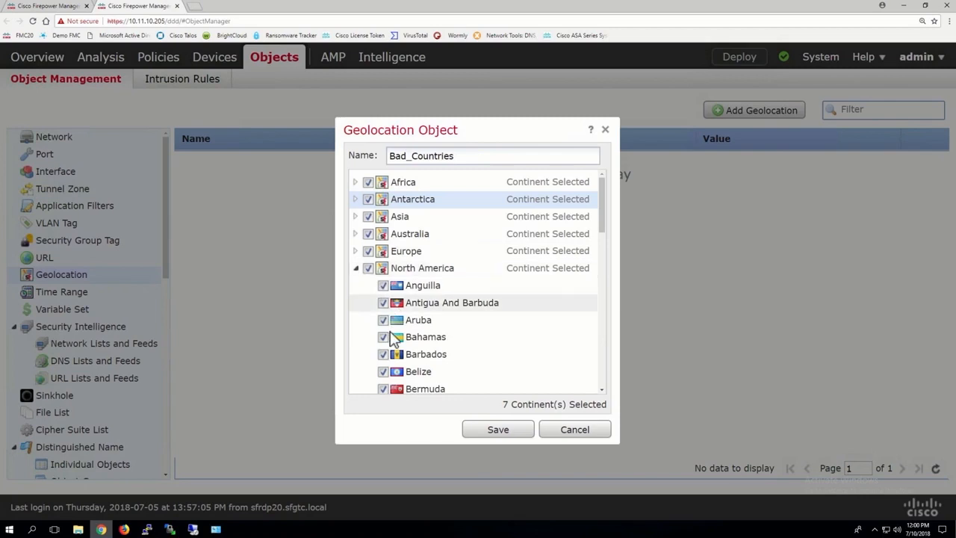
scroll(398, 347, "down", 3)
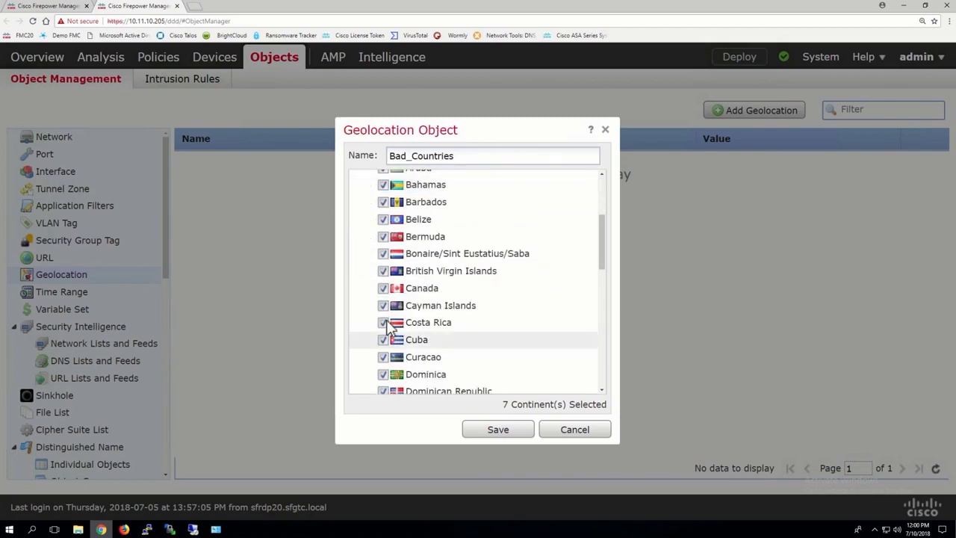
left_click(383, 289)
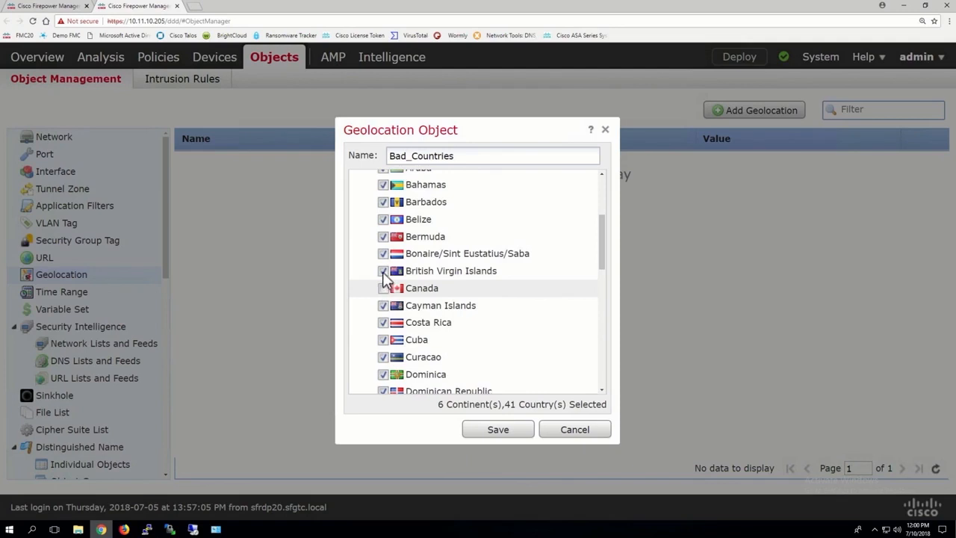
left_click(383, 271)
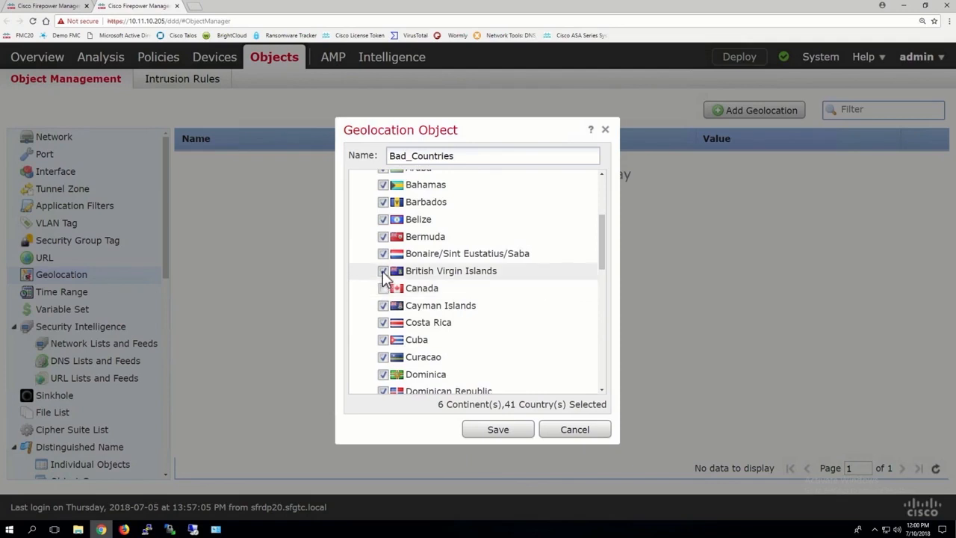
left_click(384, 389)
scroll(429, 338, "down", 1)
scroll(431, 345, "down", 5)
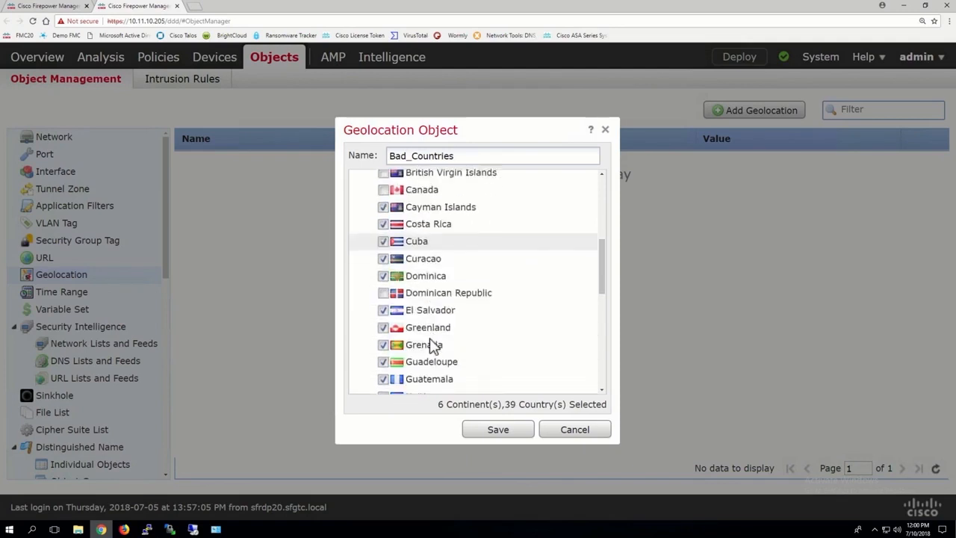
scroll(430, 338, "down", 4)
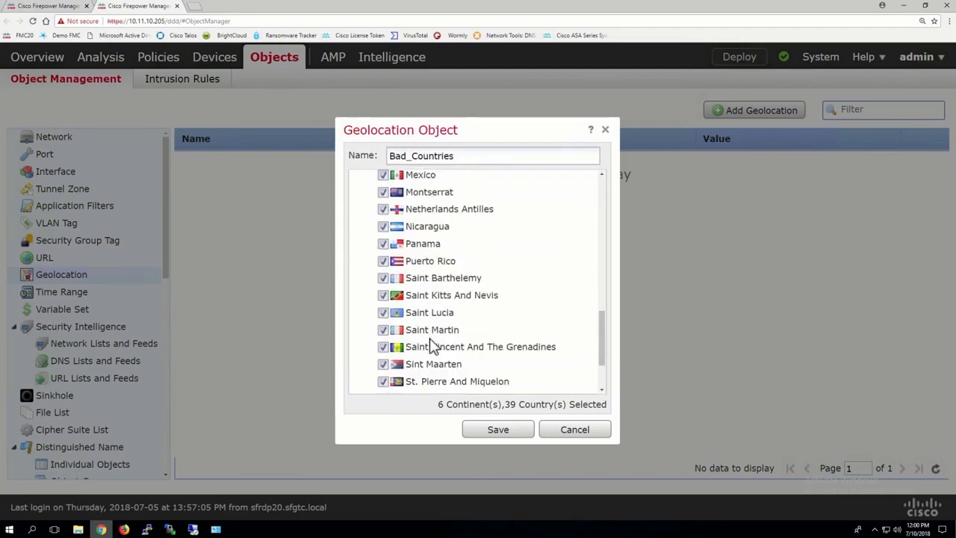
scroll(430, 344, "down", 1)
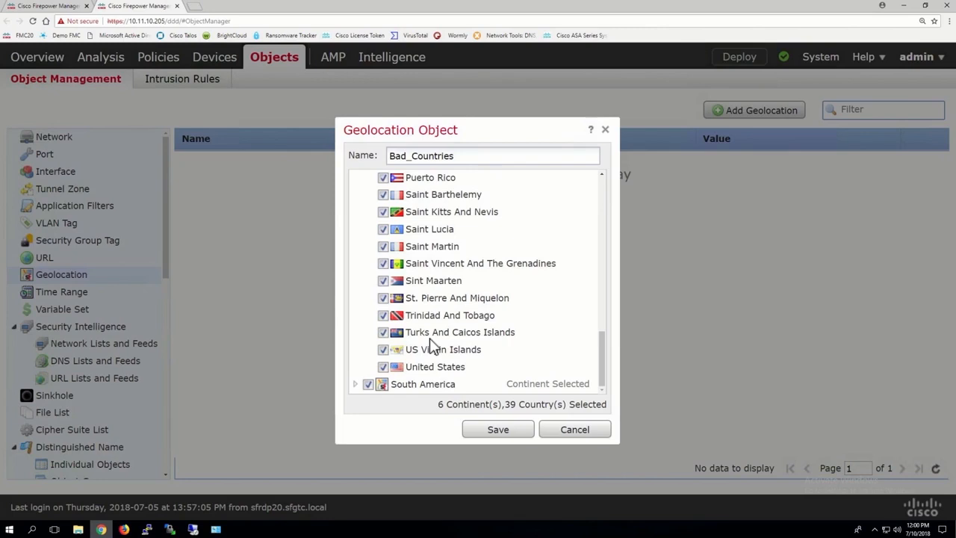
left_click(384, 367)
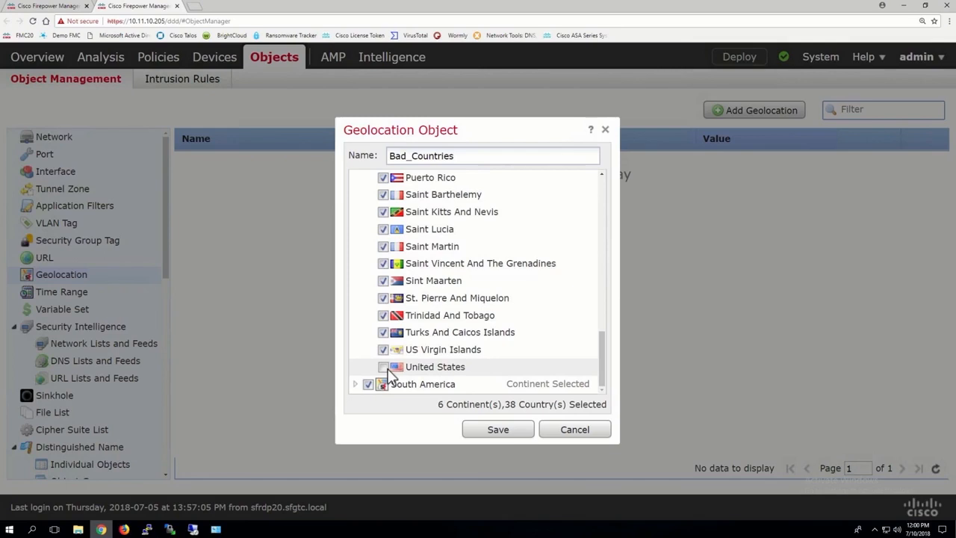
scroll(393, 323, "up", 5)
scroll(393, 322, "up", 5)
left_click(355, 267)
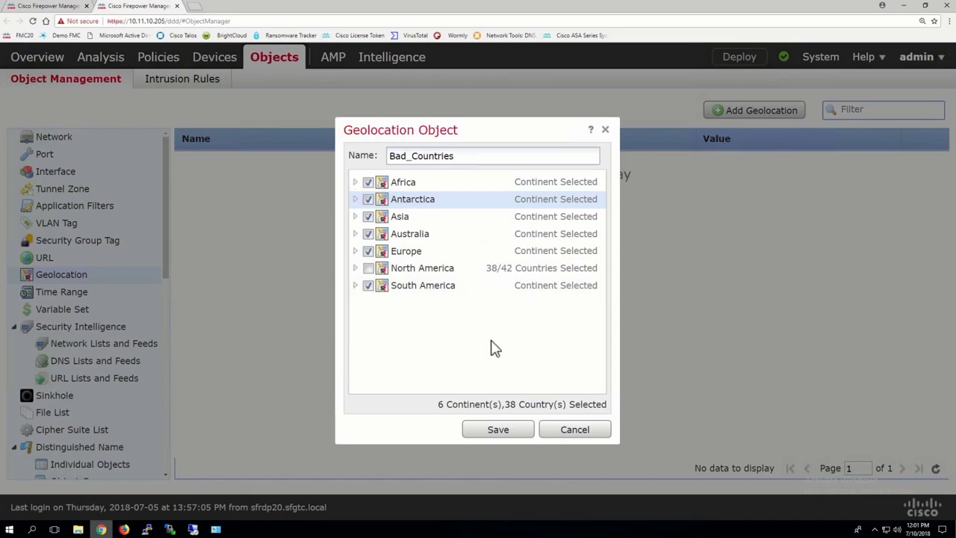
Save the Bad_Countries geolocation object and return to the access control policy
left_click(496, 428)
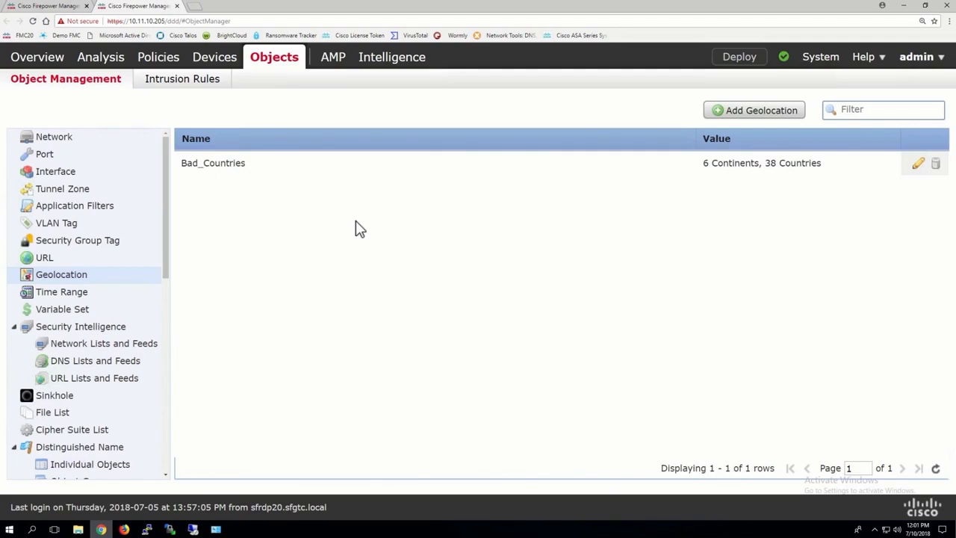
left_click(49, 9)
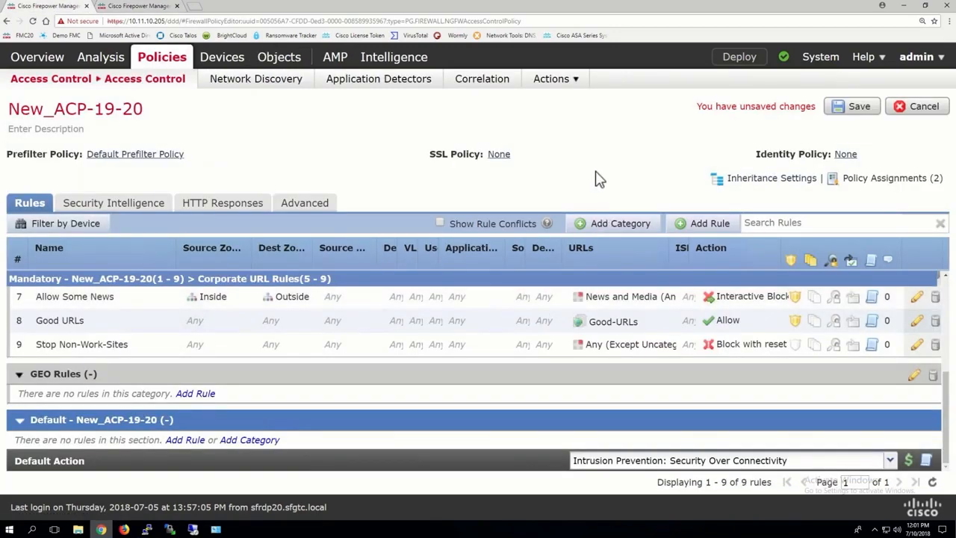
Start a new rule in GEO Rules with Inside as source zone, Outside as destination zone, and Block with reset action
left_click(711, 224)
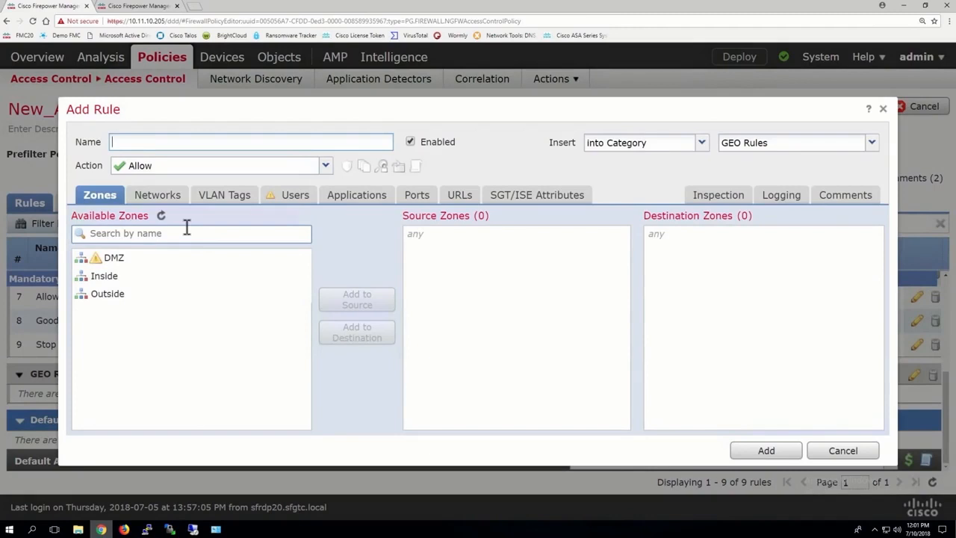
left_click(107, 278)
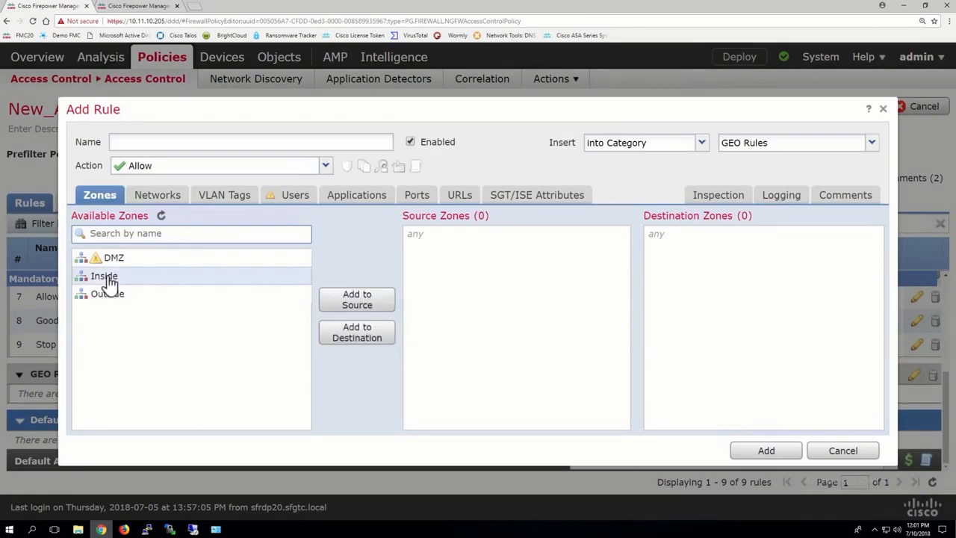
left_click(359, 301)
left_click(164, 298)
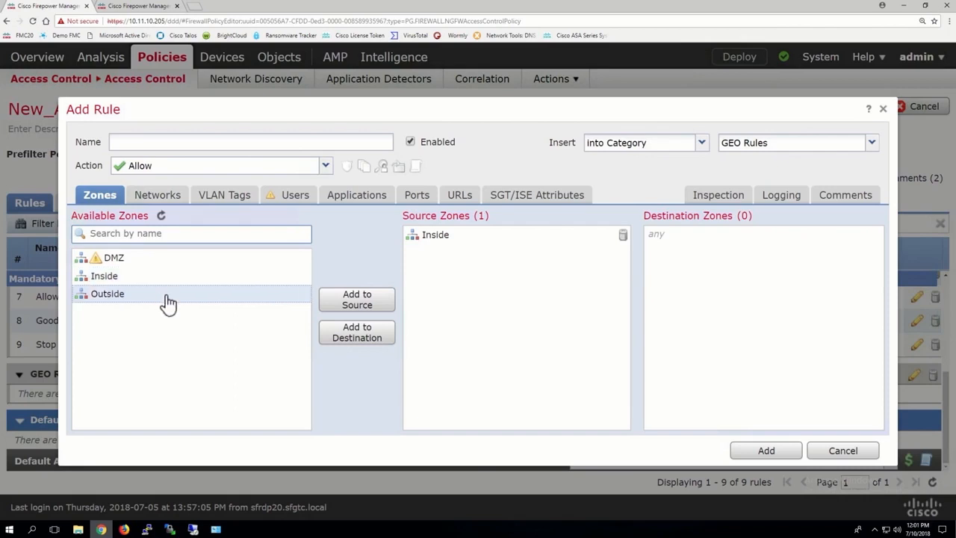
left_click(157, 168)
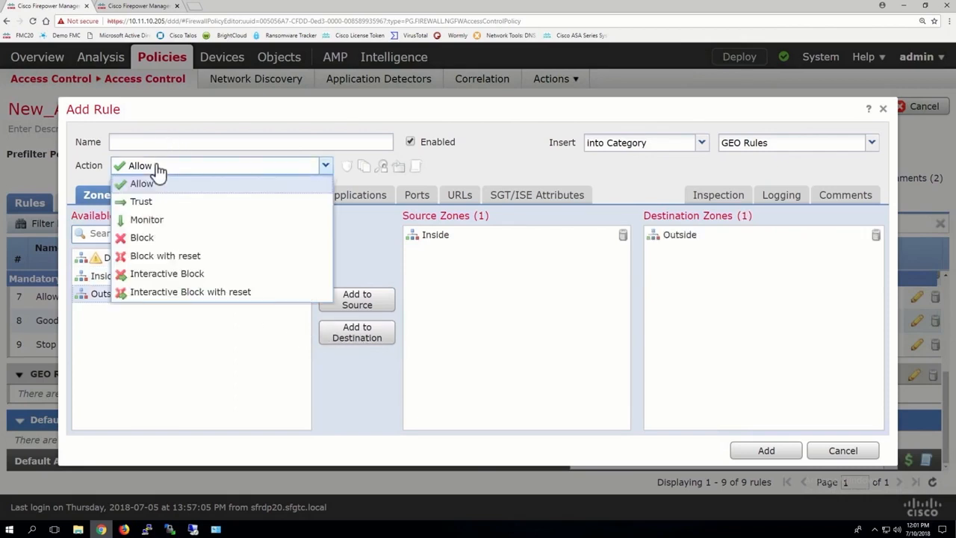
left_click(163, 258)
Name the rule Stop Geo In to Out
left_click(133, 142)
type("STop")
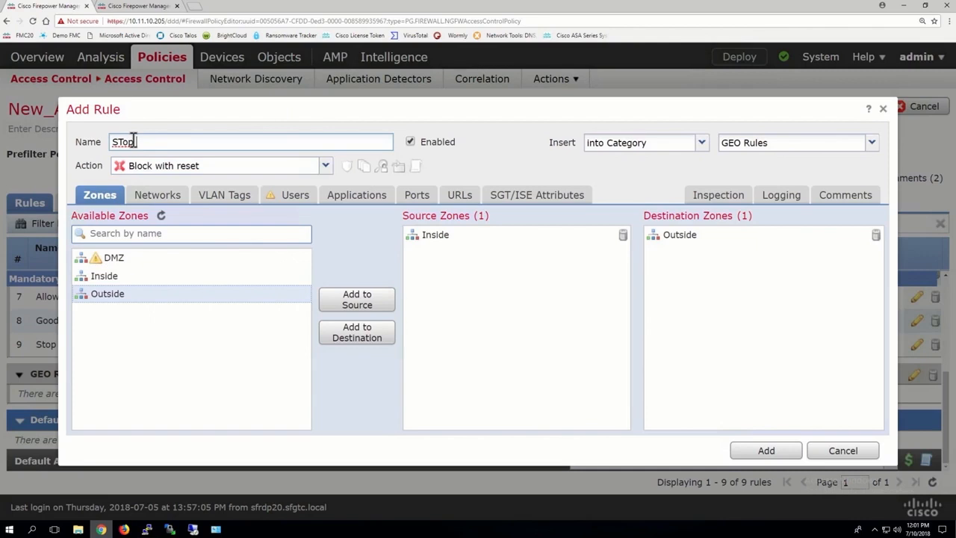
type(" Geo In to Out")
left_click(123, 141)
key("BackSpace")
type("t")
left_click(122, 141)
key("BackSpace")
type("t")
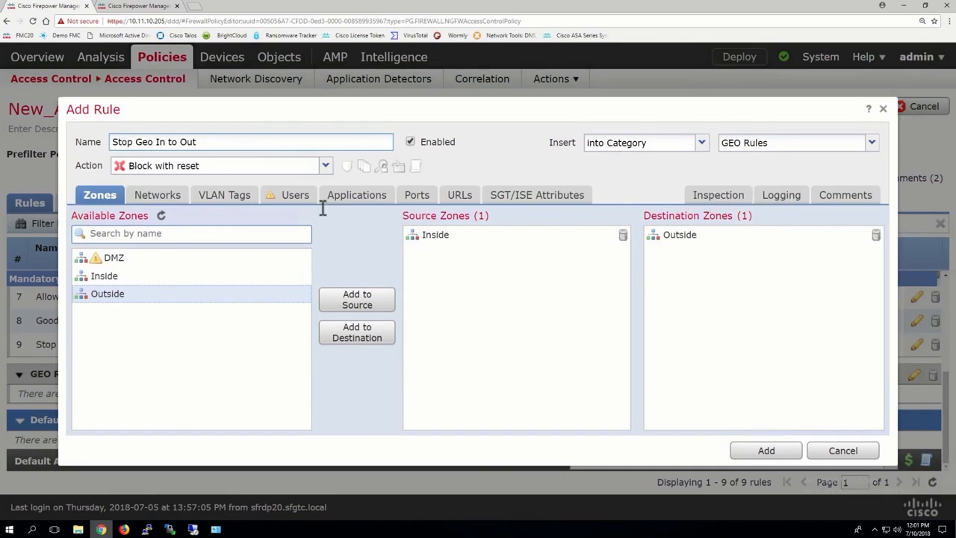
Add the Bad_Countries geolocation object as the rule's destination network
left_click(158, 196)
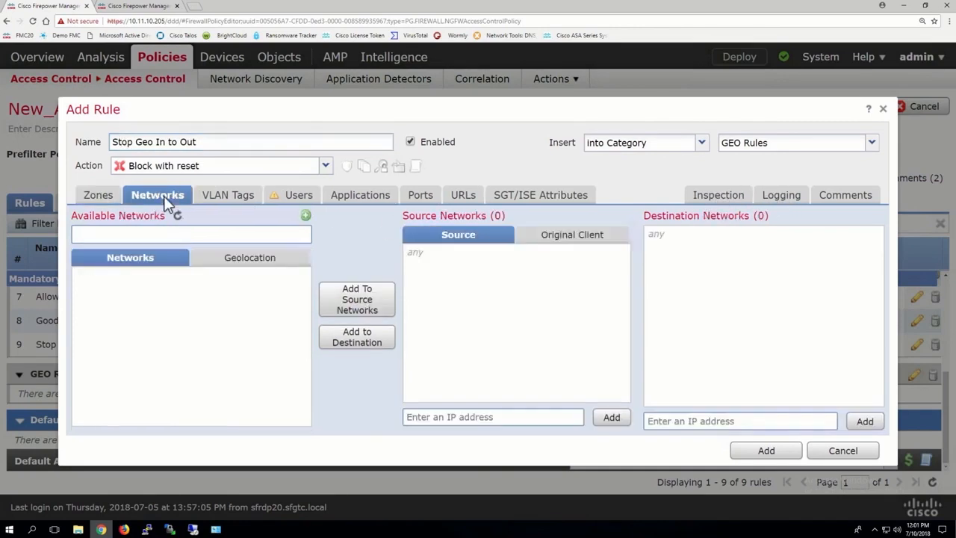
left_click(258, 264)
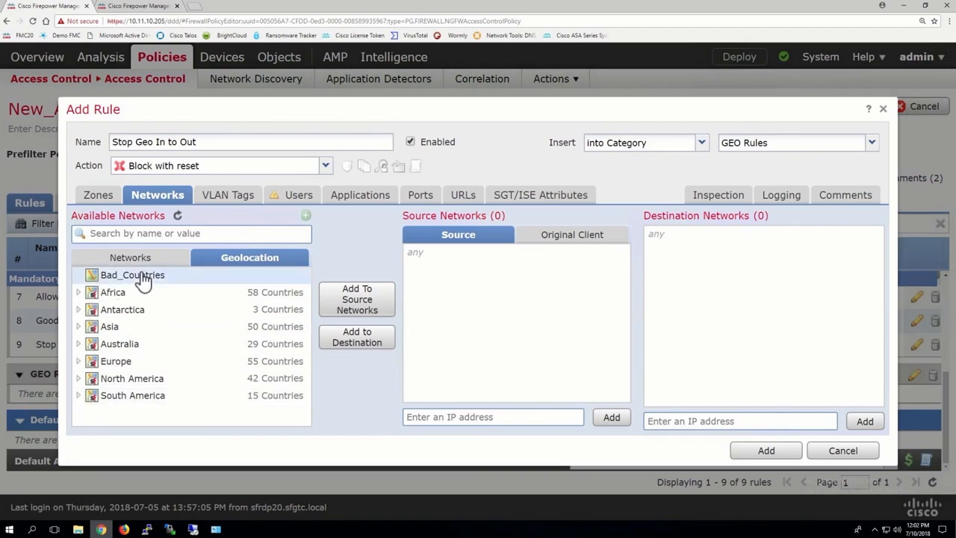
left_click(348, 341)
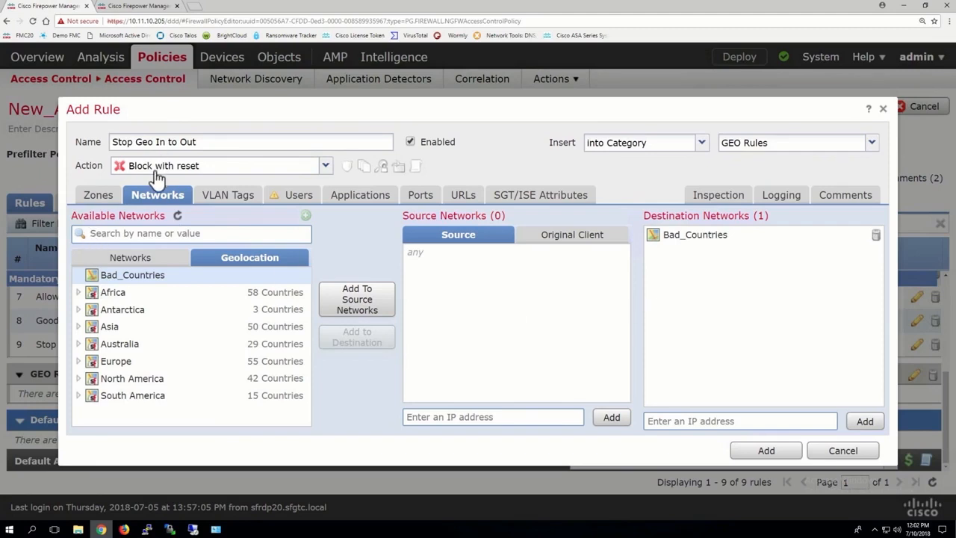
Enable logging at beginning of connection and add the rule
left_click(776, 198)
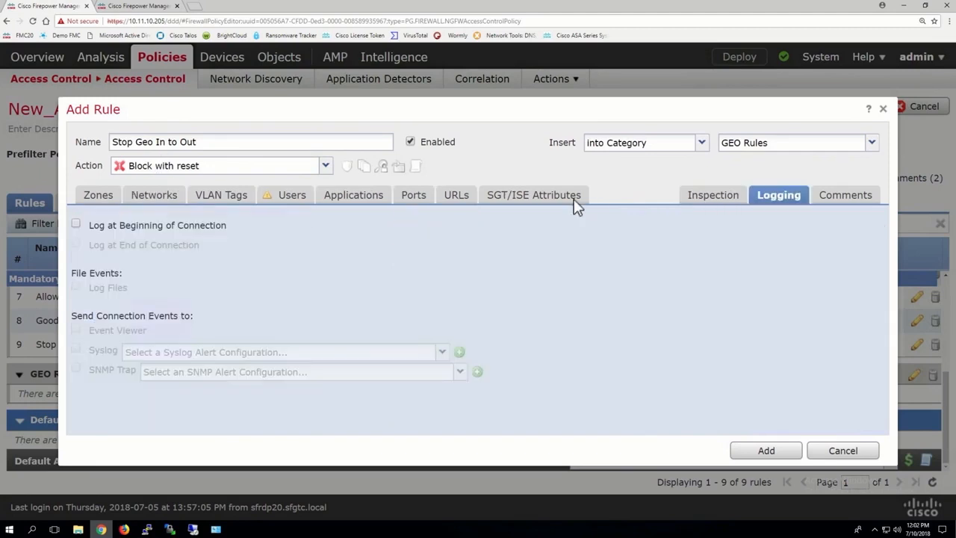
left_click(168, 224)
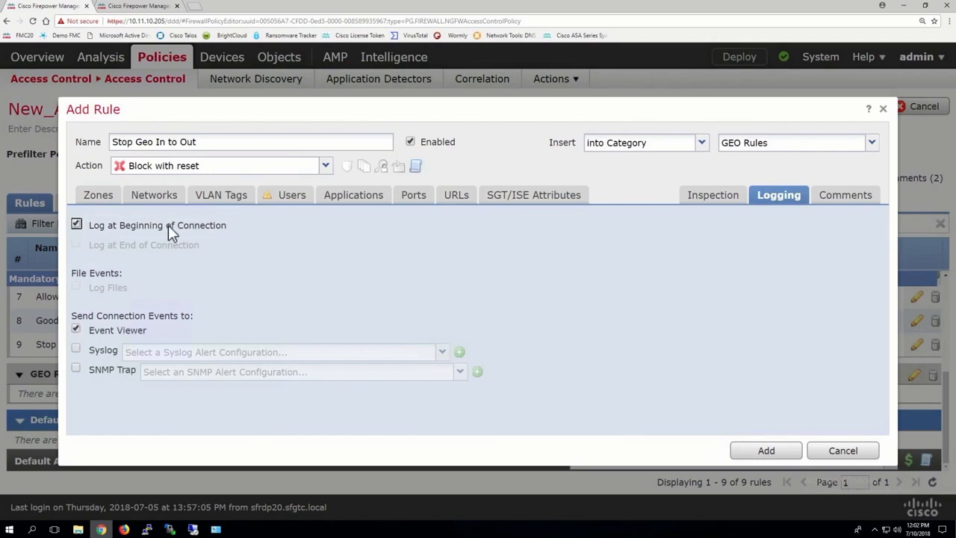
left_click(766, 451)
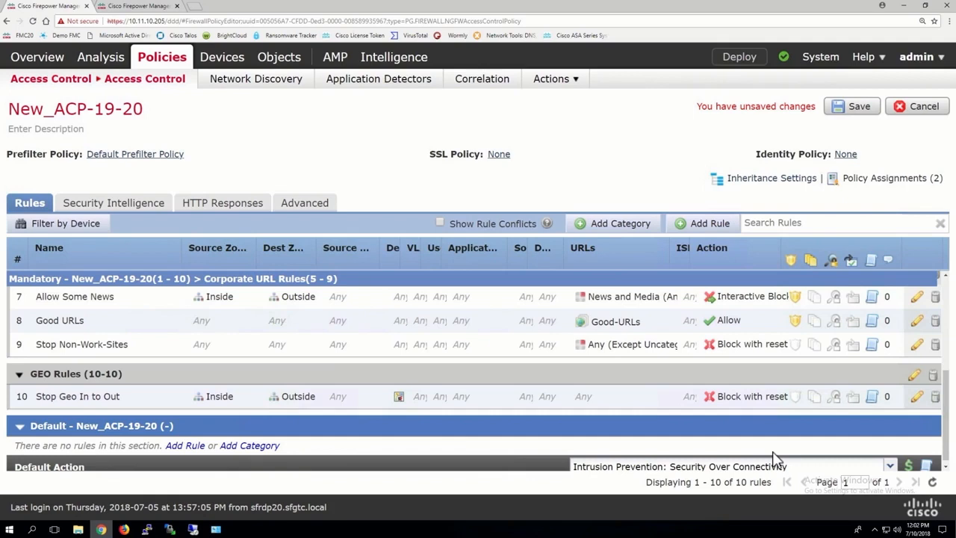
Start another GEO Rules rule named Stop GEO In from Outside with the Block action
left_click(702, 224)
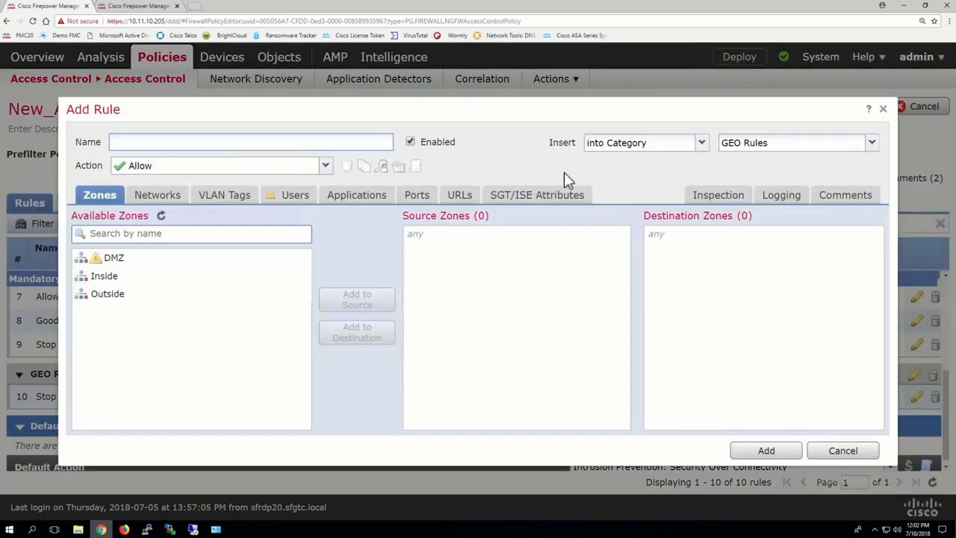
left_click(166, 170)
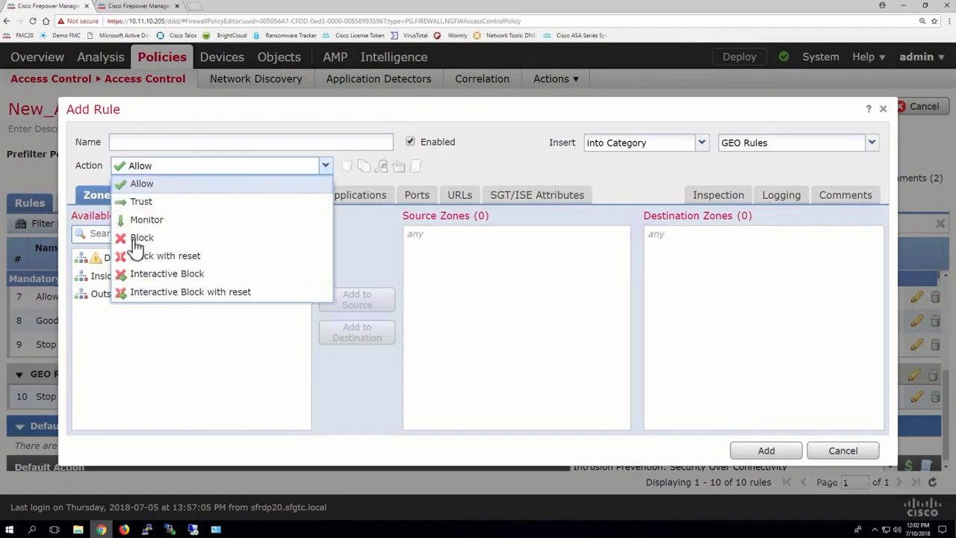
left_click(136, 238)
left_click(133, 143)
type("Stop GEO")
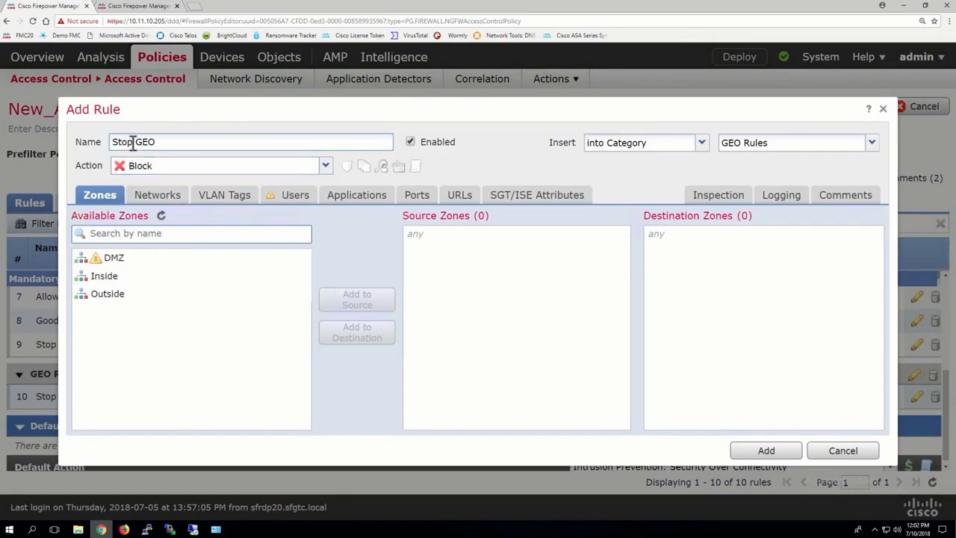
type(" In from Outside")
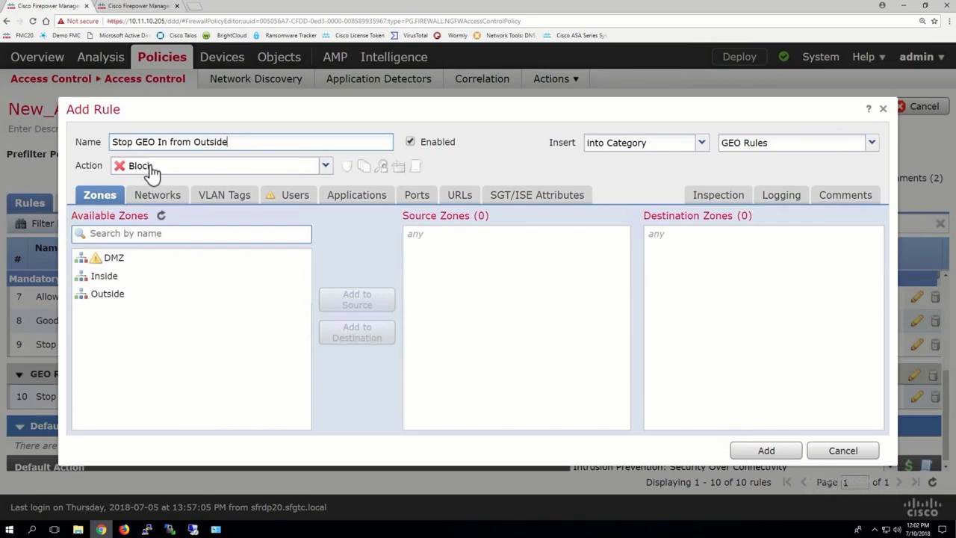
Set Outside as the source zone and Inside as the destination zone
left_click(117, 295)
left_click(357, 299)
left_click(207, 277)
left_click(354, 333)
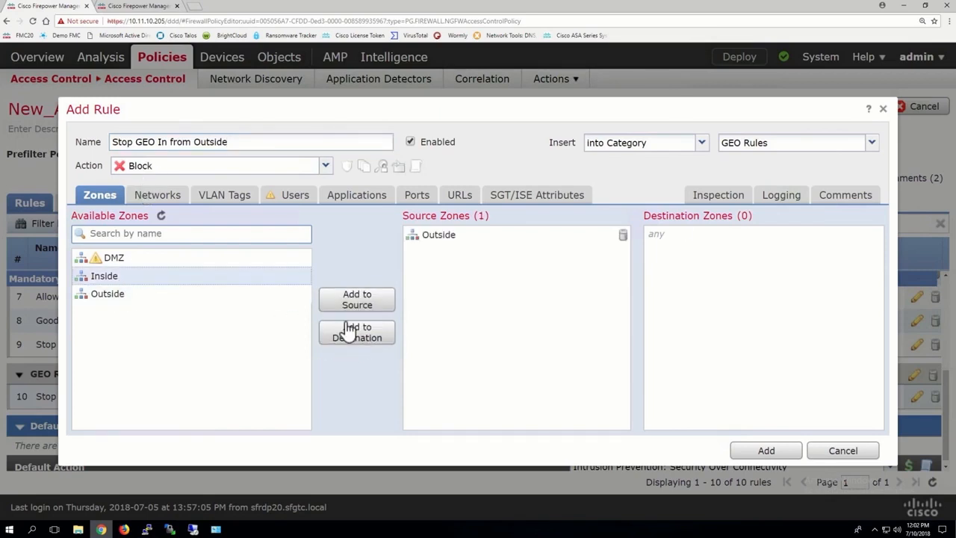
Add the Bad_Countries geolocation object as the source network and add the rule
left_click(171, 196)
left_click(252, 265)
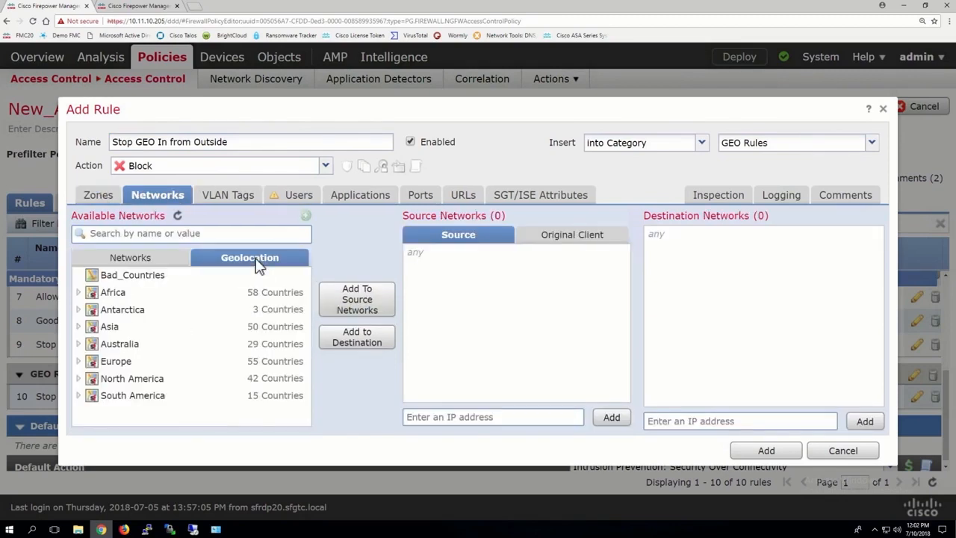
left_click(173, 277)
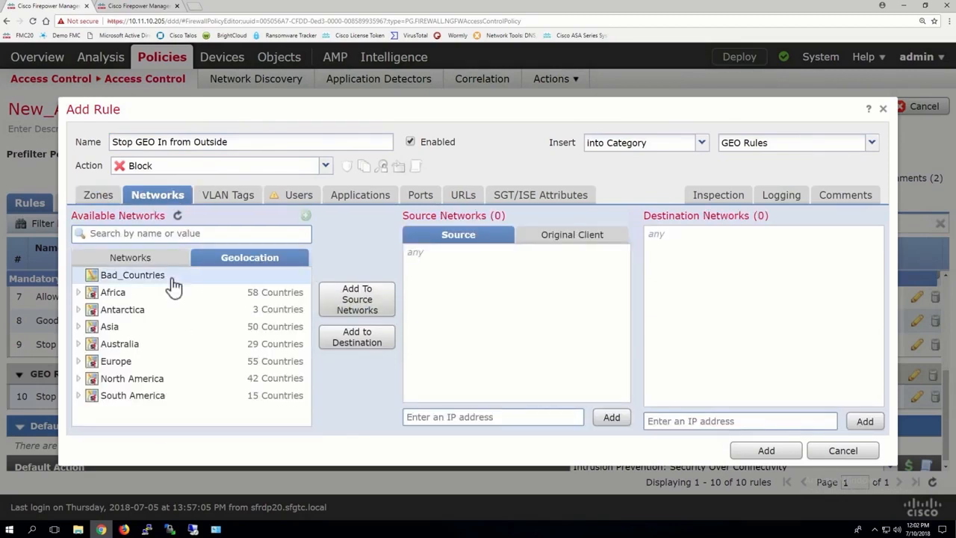
left_click(349, 295)
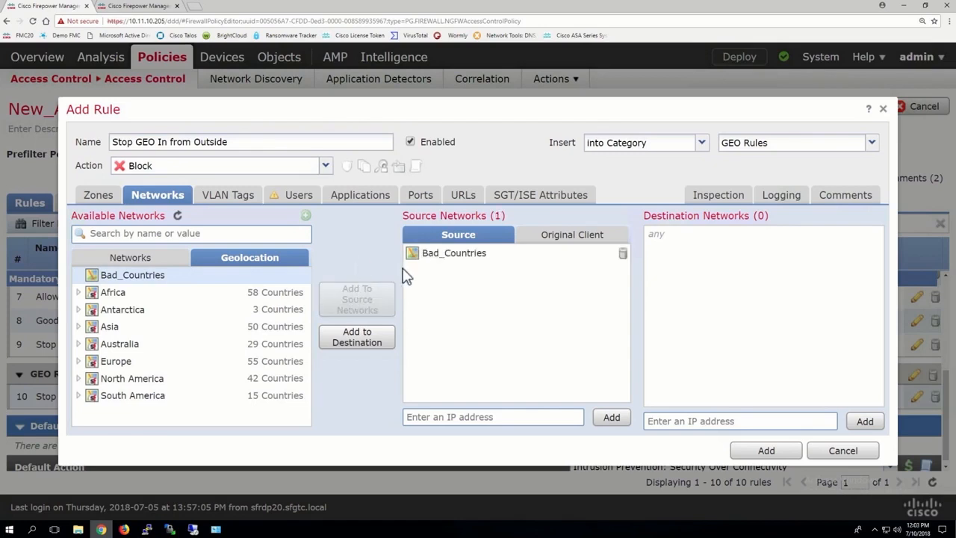
left_click(781, 195)
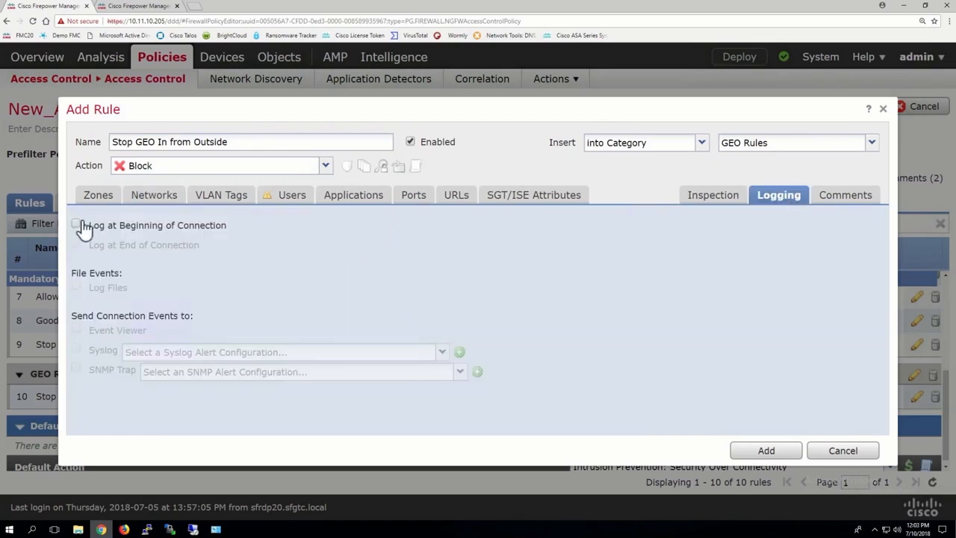
left_click(762, 449)
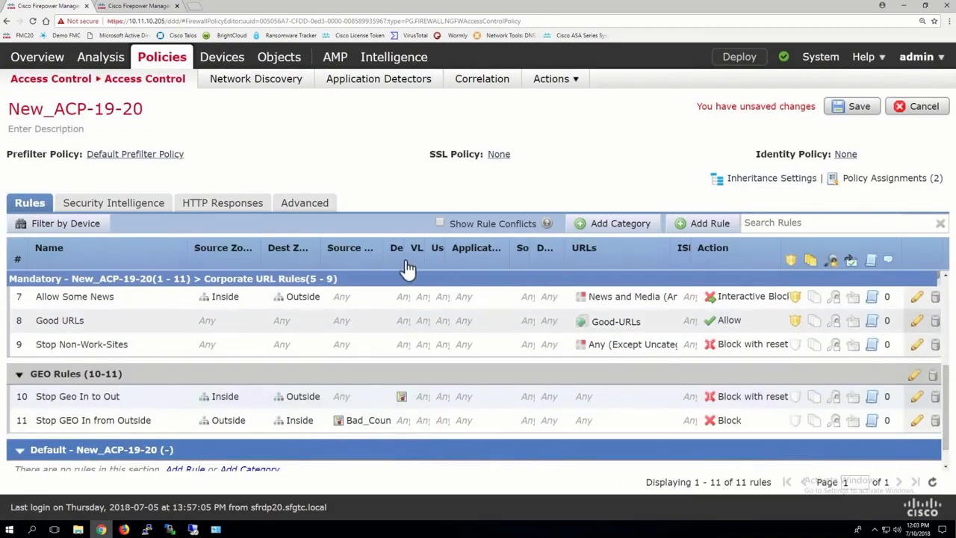
Disable the Stop Geo In to Out rule and save it
left_click_drag(403, 257, 496, 257)
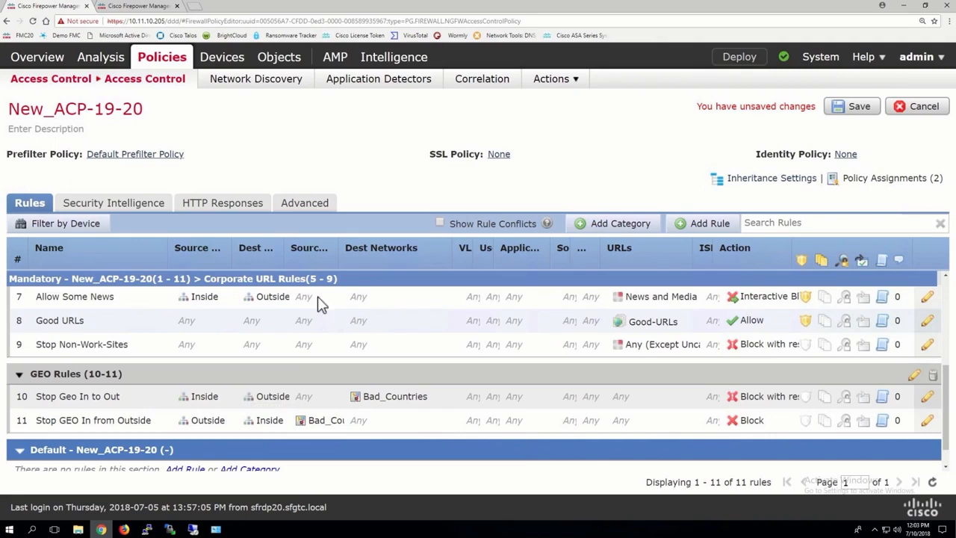
left_click_drag(337, 254, 367, 255)
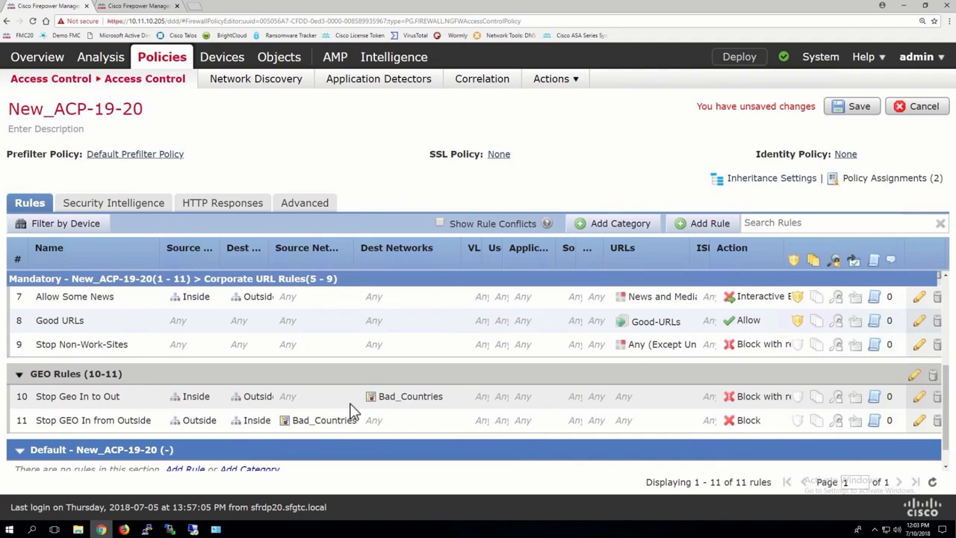
left_click(919, 401)
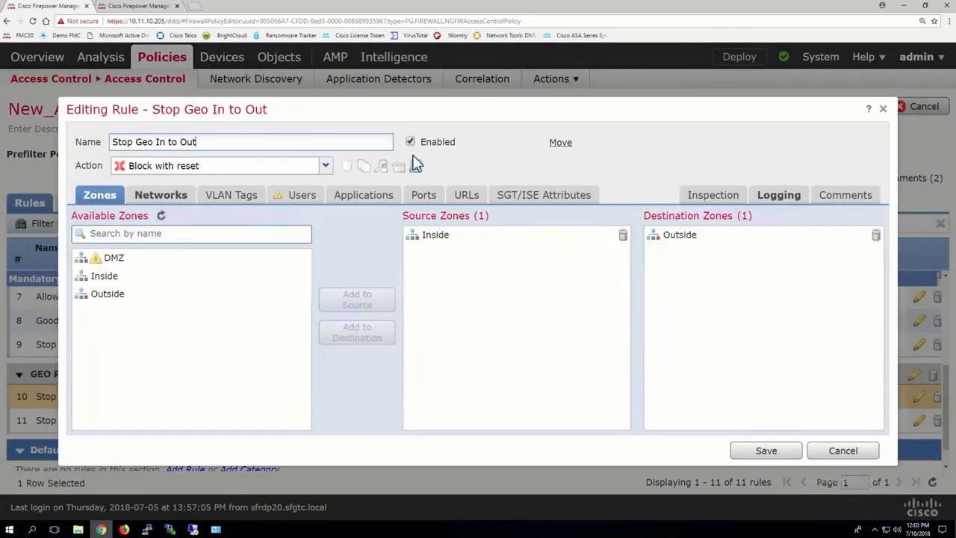
left_click(410, 142)
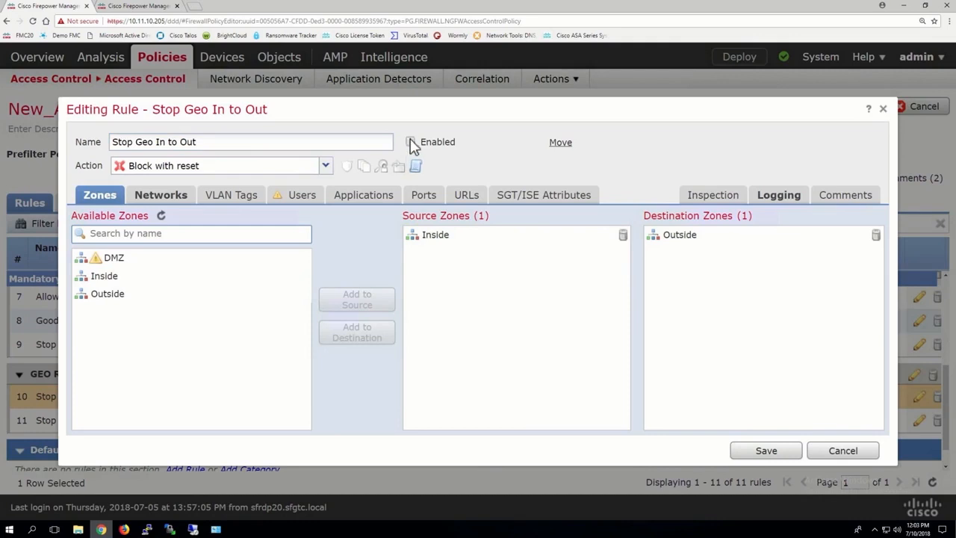
left_click(763, 452)
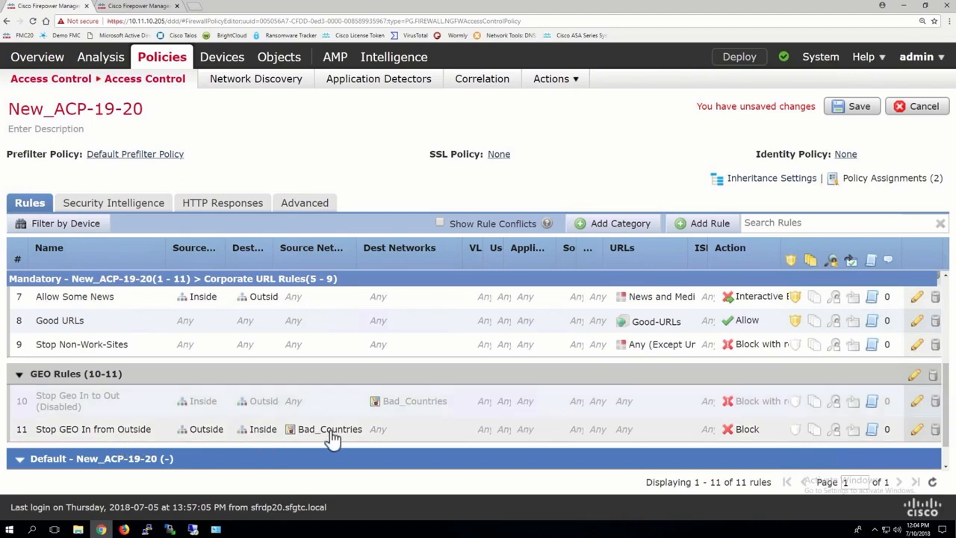
Start a new GEO Rules rule named Allow updates
mouse_move(358, 437)
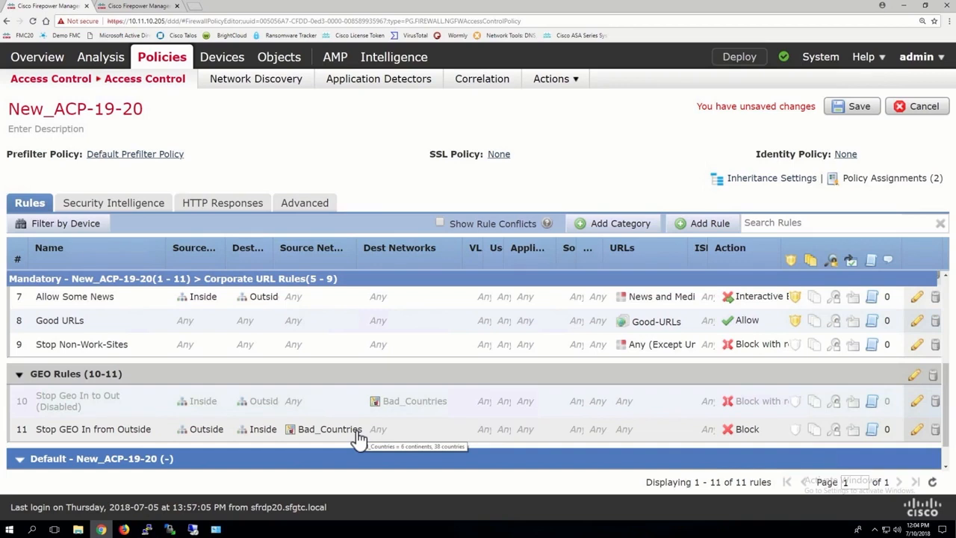
left_click(707, 224)
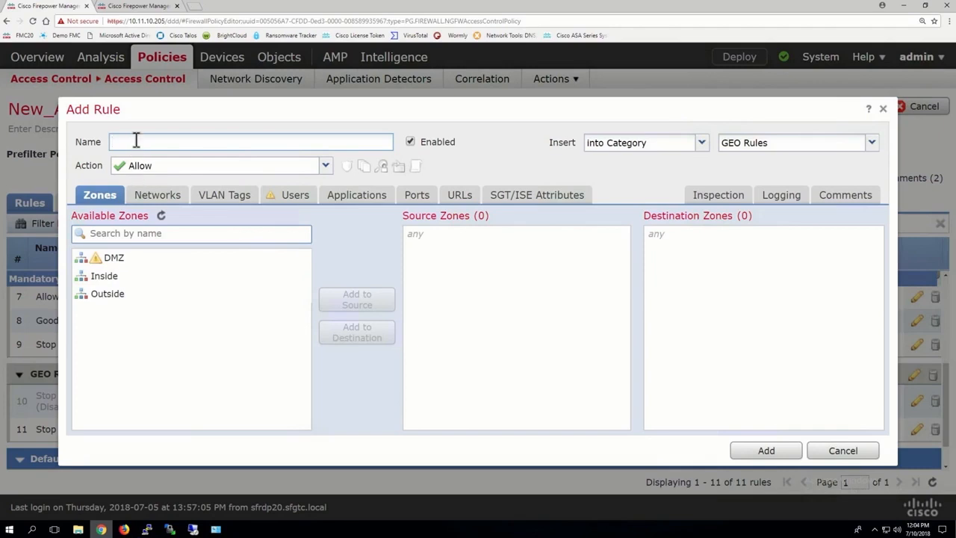
type("Allow updates")
Search the applications and add Microsoft AutoUpdate to the Allow updates rule
left_click(358, 197)
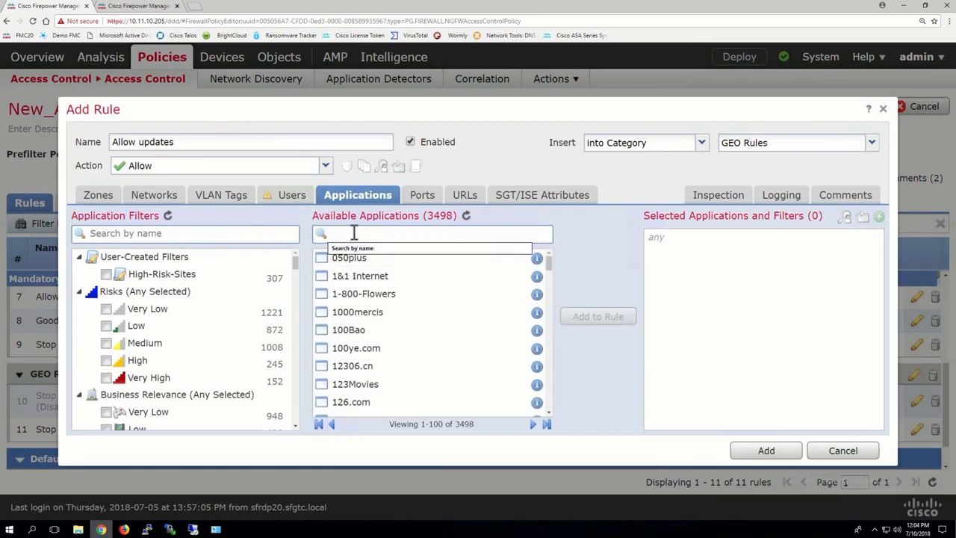
type("upda")
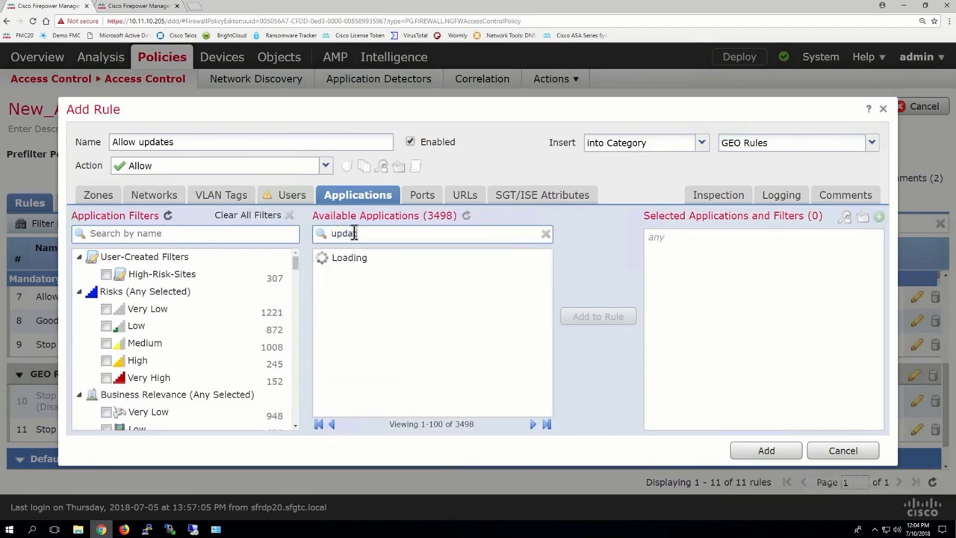
type("tes")
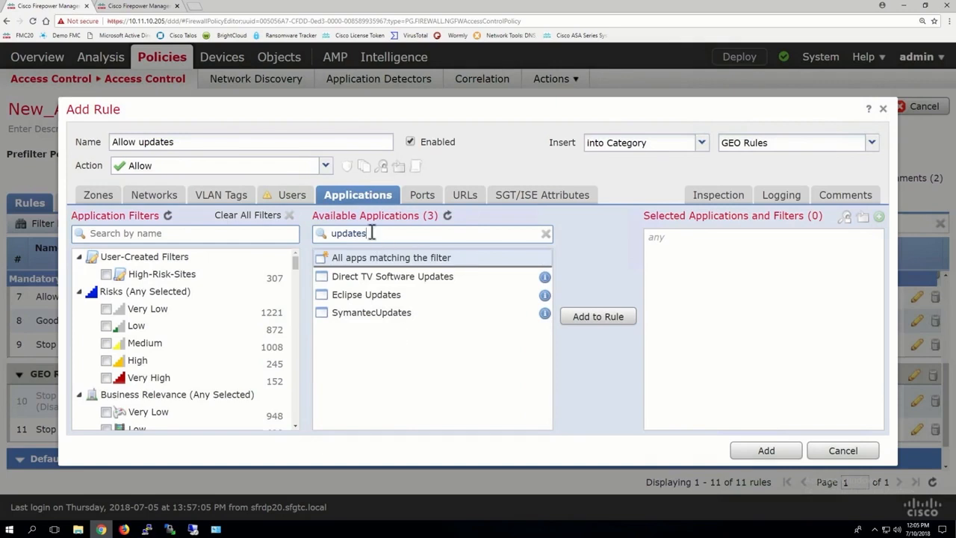
left_click_drag(372, 232, 318, 229)
type("microsoft")
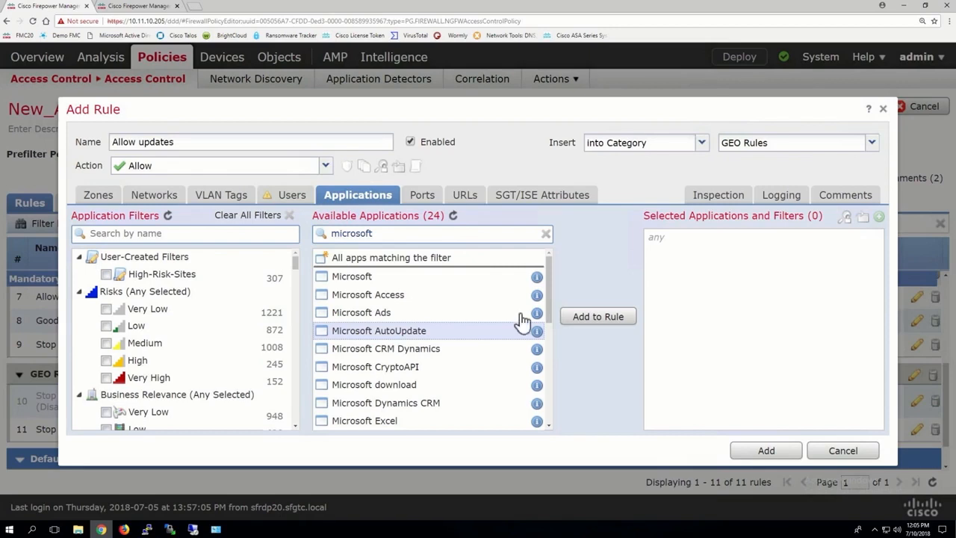
left_click(601, 316)
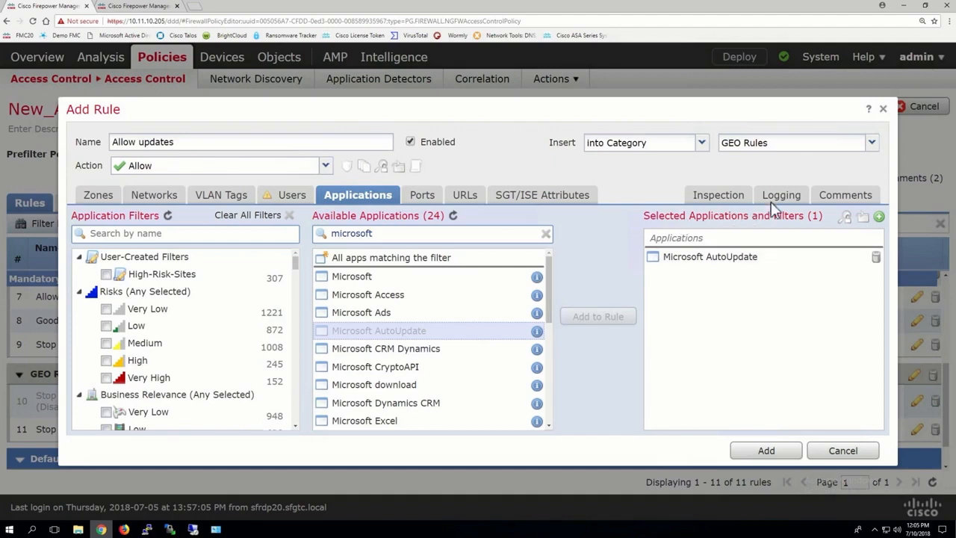
Set the rule's intrusion policy to Balanced Security and Connectivity
left_click(726, 196)
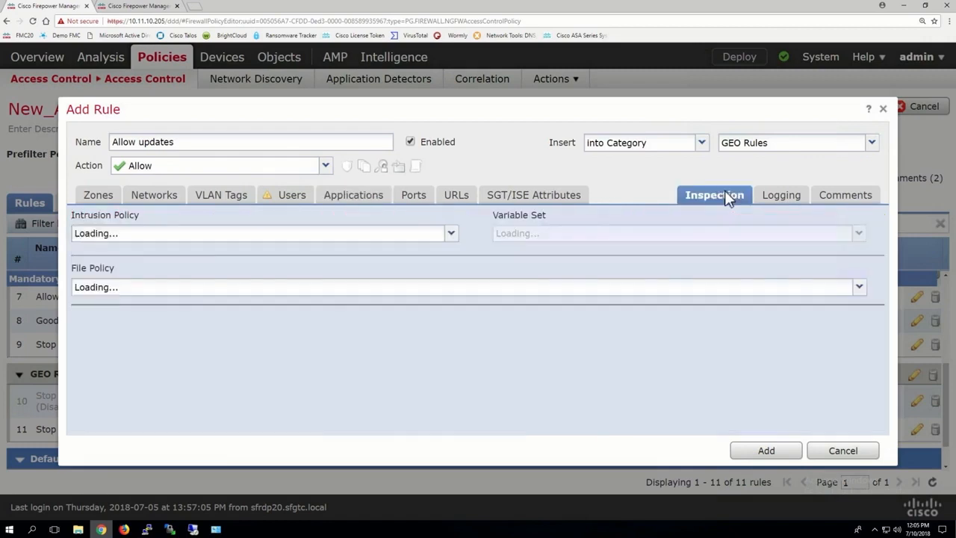
left_click(116, 236)
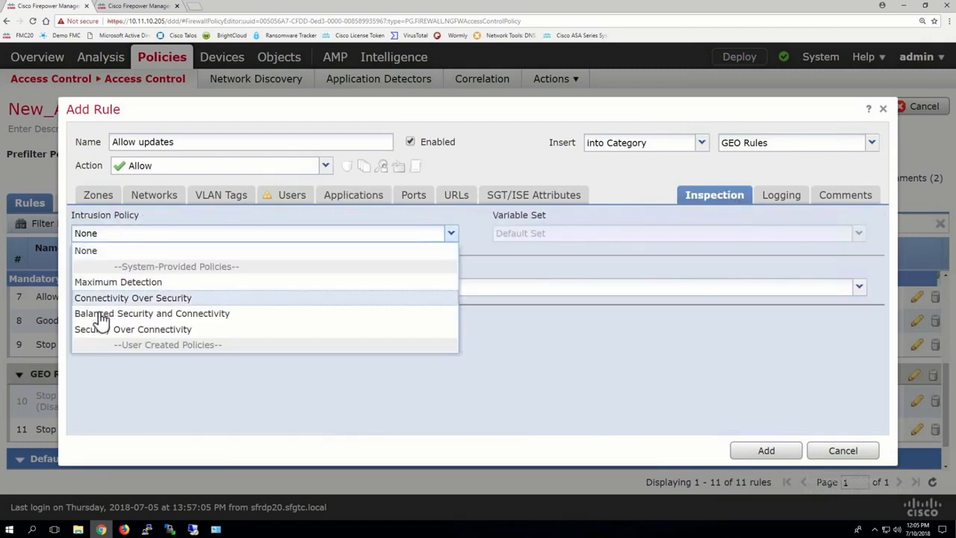
left_click(99, 314)
left_click(785, 196)
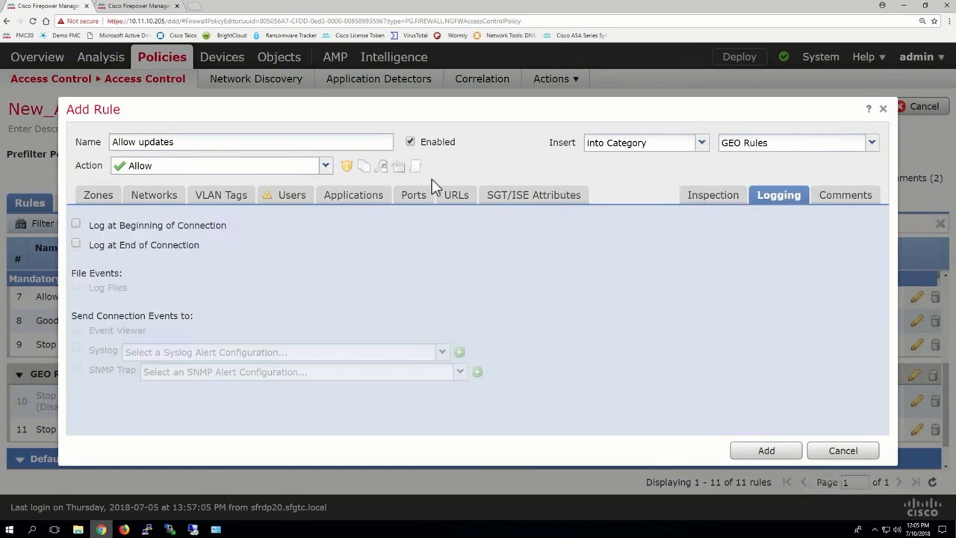
Set the rule to be inserted below rule 10 and add it
left_click(630, 147)
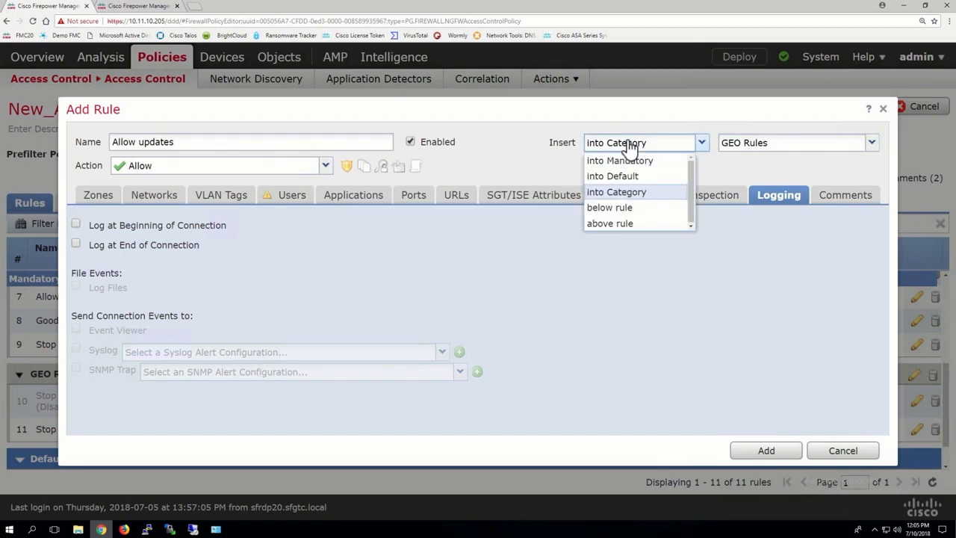
left_click(619, 209)
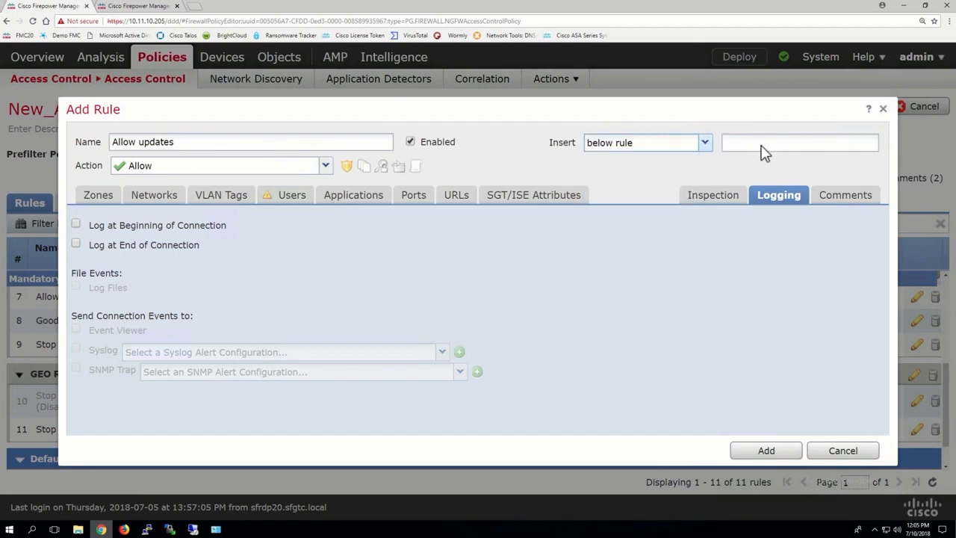
left_click(761, 144)
type("10")
left_click(764, 457)
left_click(781, 452)
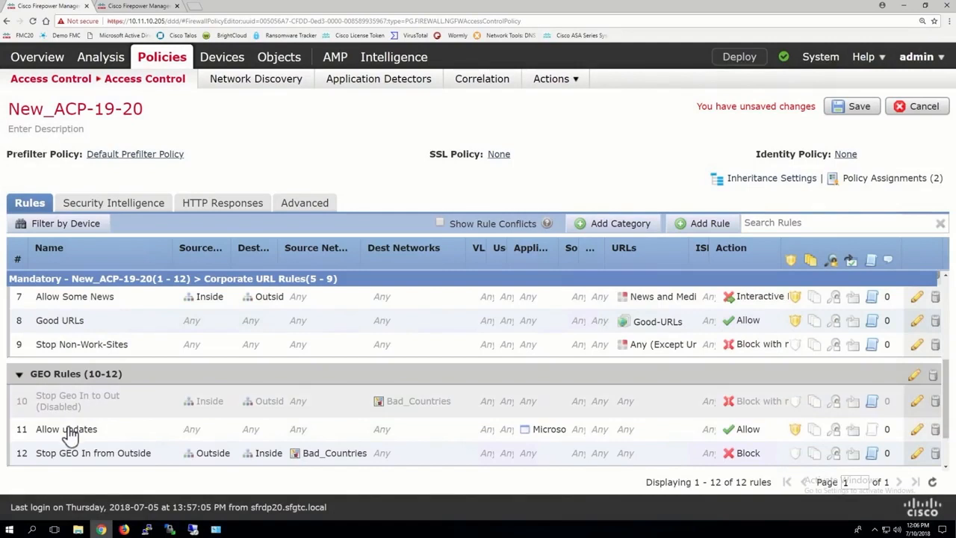
Move the Allow updates rule to the top of the GEO Rules category
left_click(71, 432)
left_click_drag(75, 401, 75, 398)
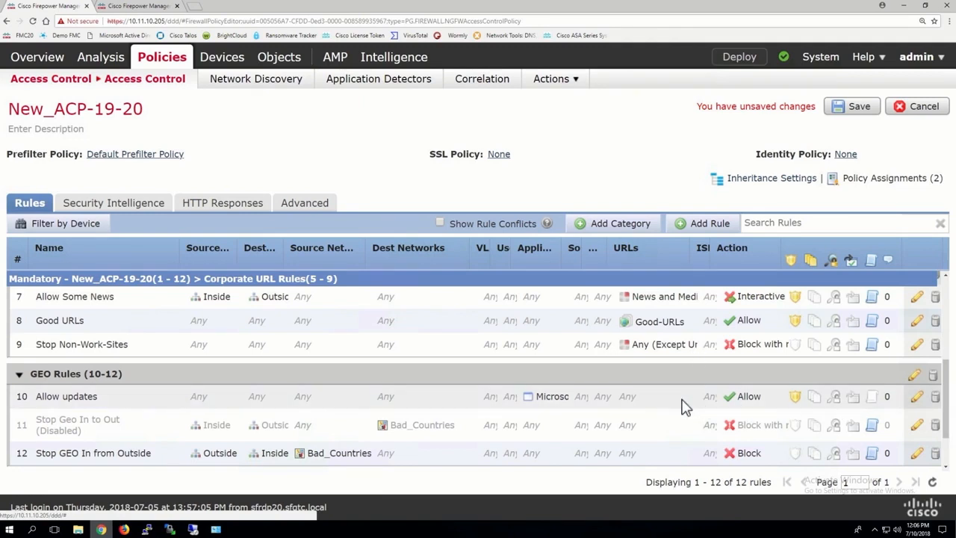
Add a new category named Allow all Inspect All to the policy
scroll(686, 407, "down", 1)
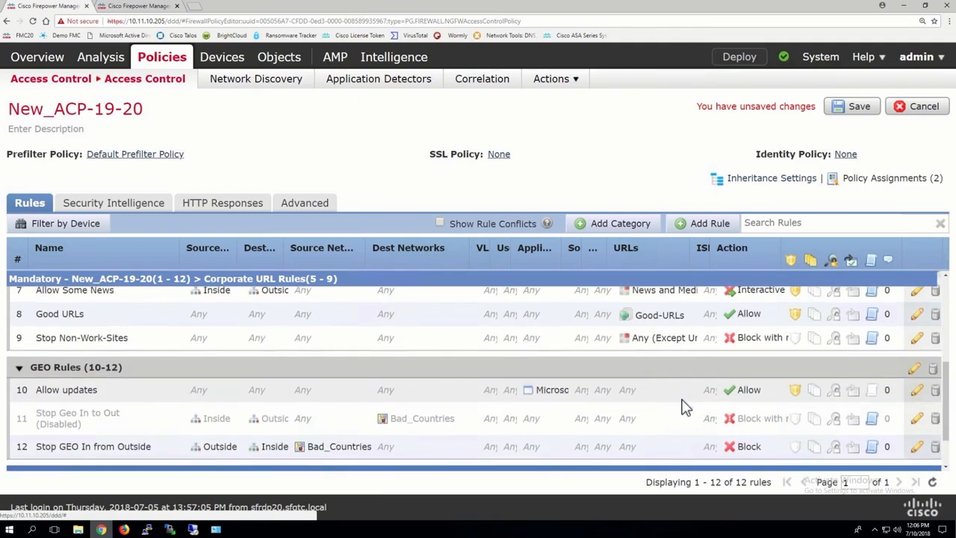
scroll(685, 407, "down", 1)
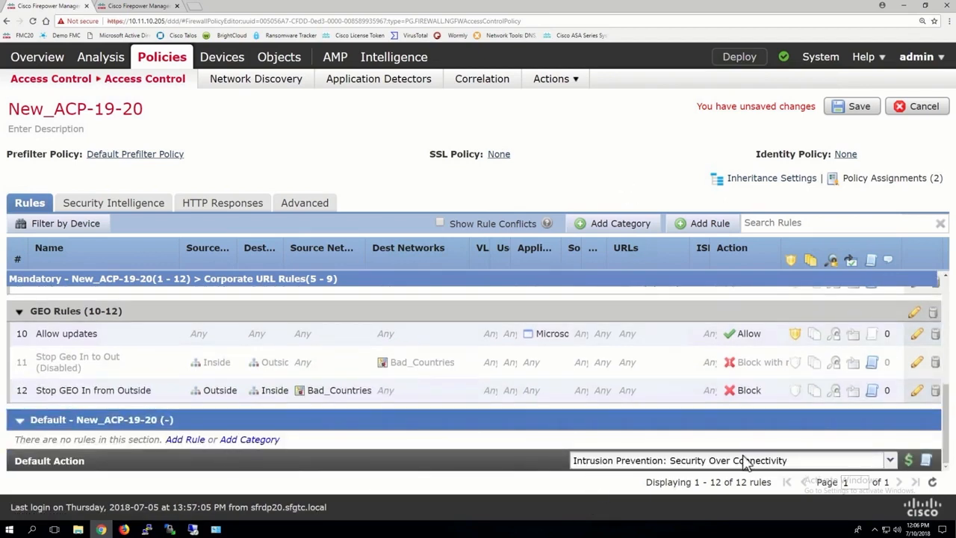
left_click(612, 226)
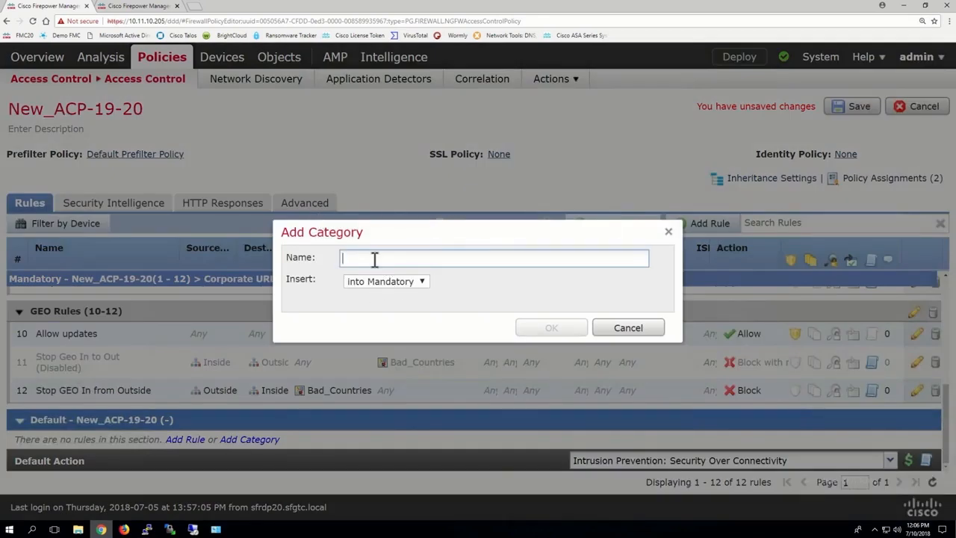
type("A")
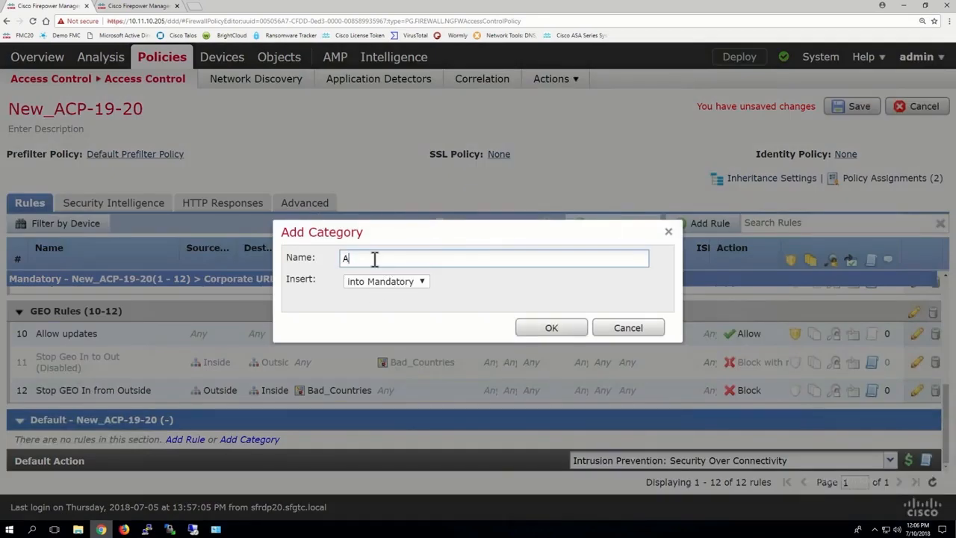
type("llow all Inspect All")
left_click(550, 330)
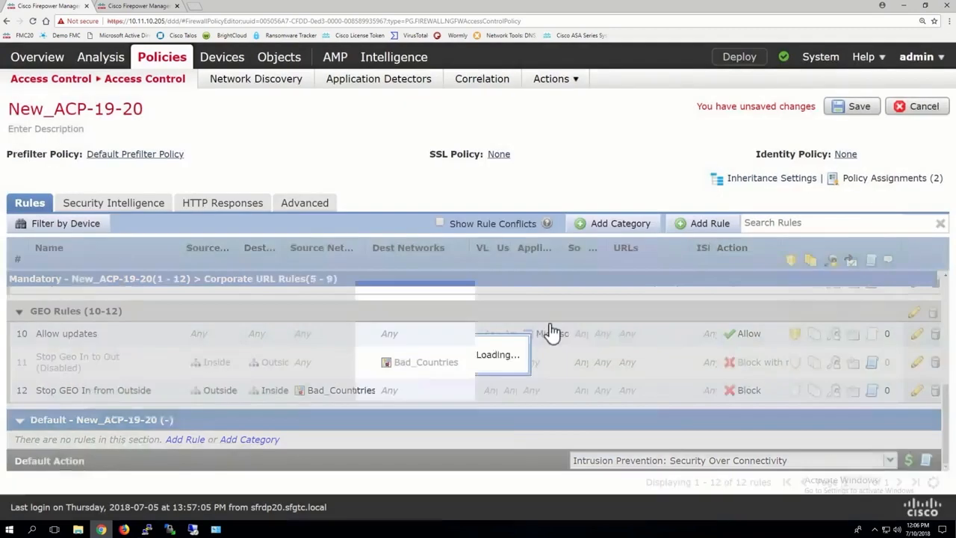
Start a new rule named Inspect all traffic in the Allow all Inspect All category
scroll(551, 326, "down", 2)
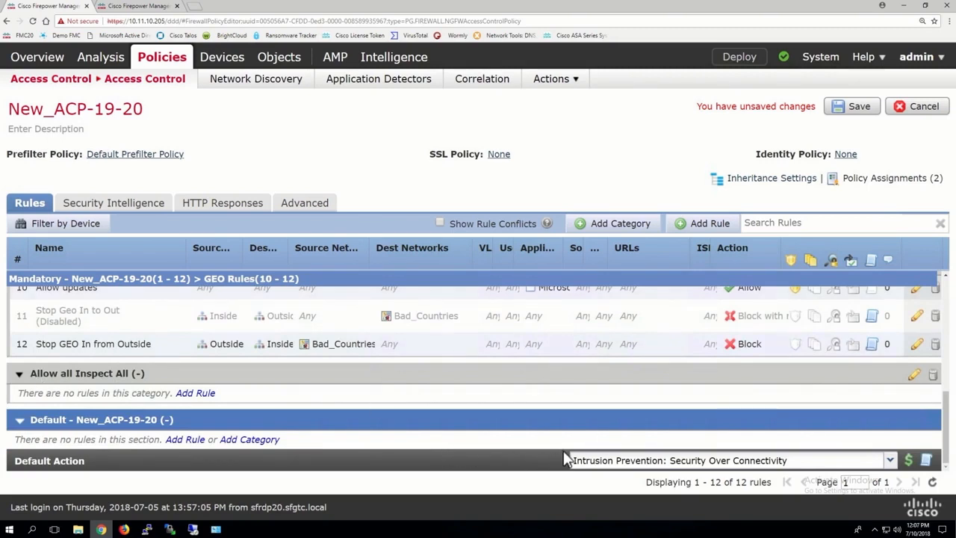
left_click(702, 225)
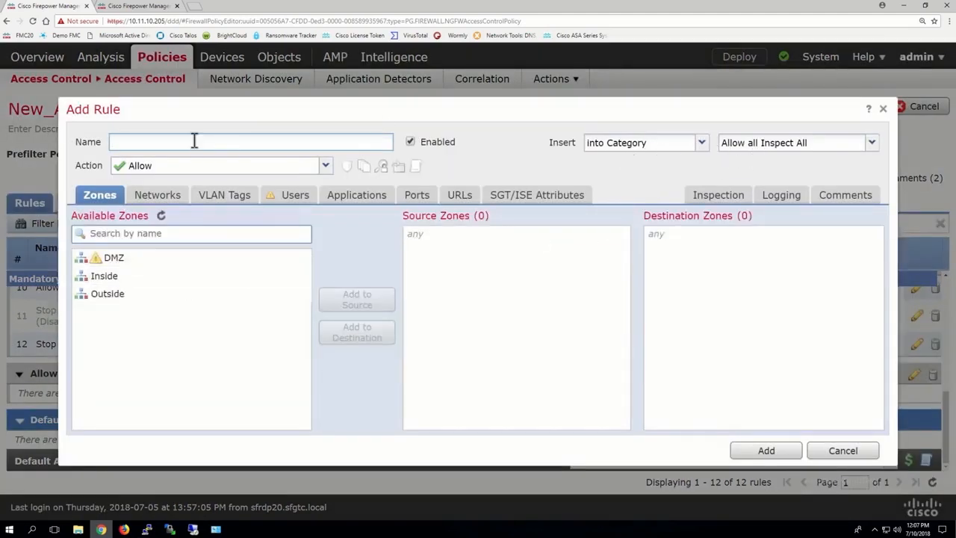
type("Inspect all traffic")
Set the rule's intrusion policy to Security Over Connectivity
left_click(723, 198)
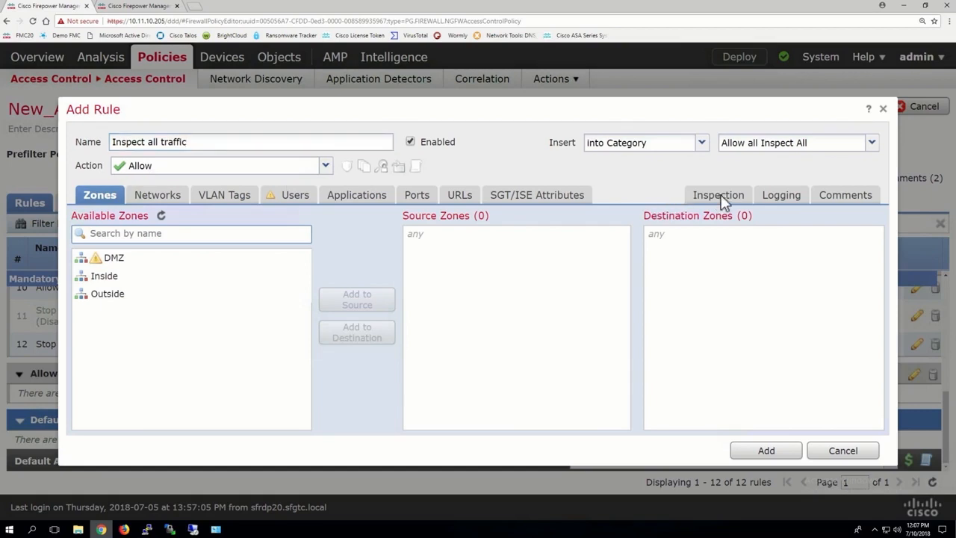
left_click(114, 237)
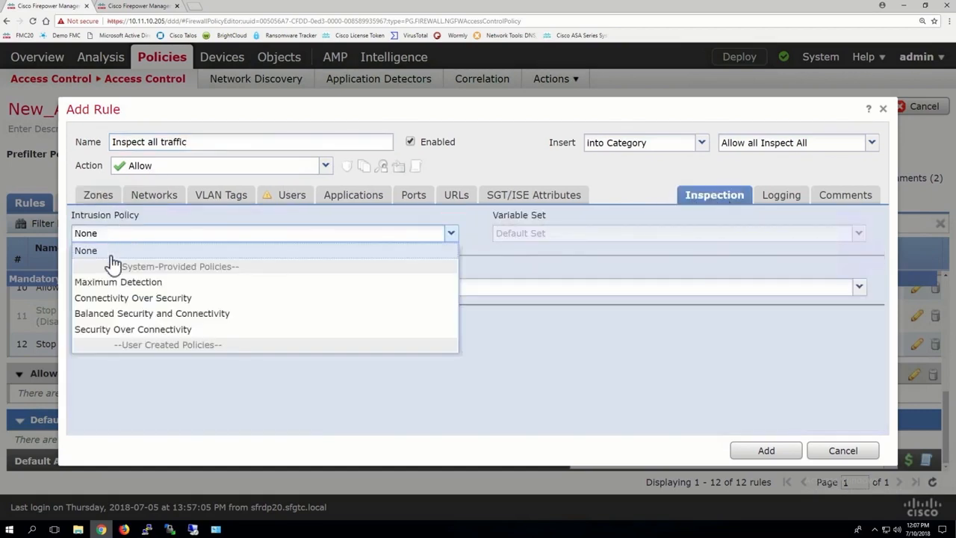
left_click(116, 332)
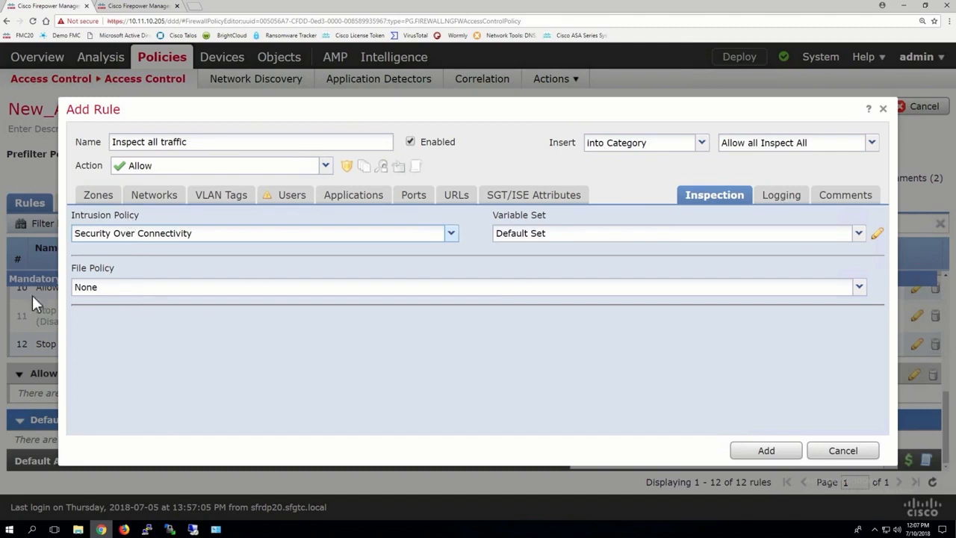
Enable logging at end of connection for the rule and add it
left_click(783, 194)
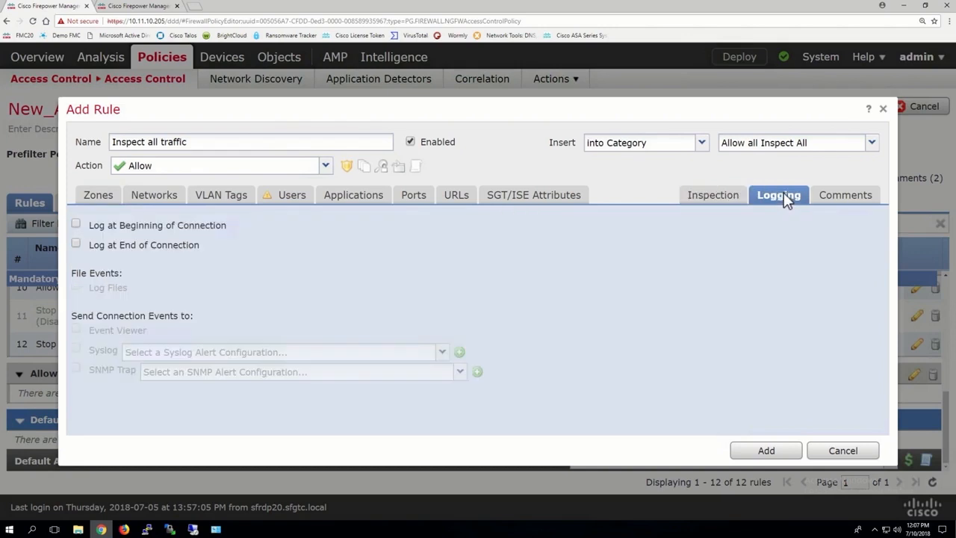
left_click(165, 254)
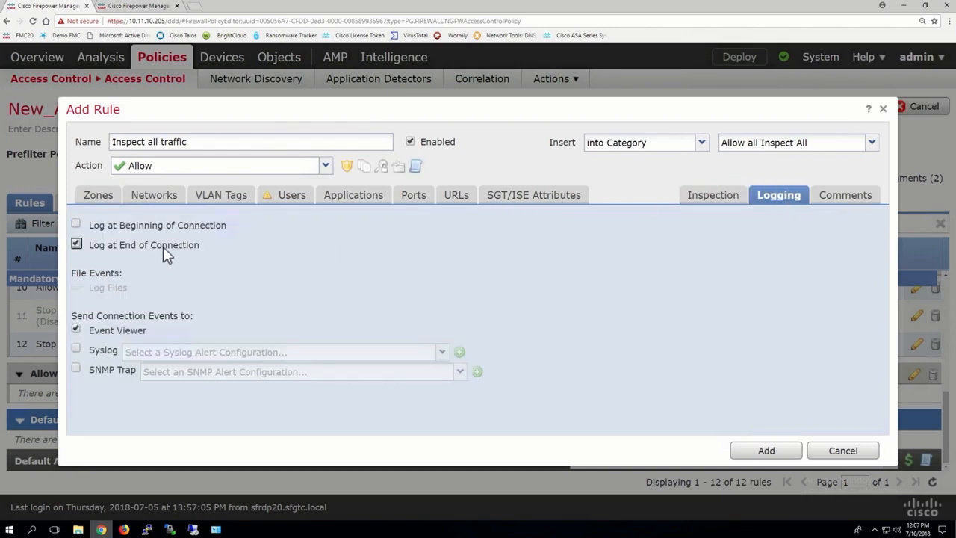
left_click(768, 452)
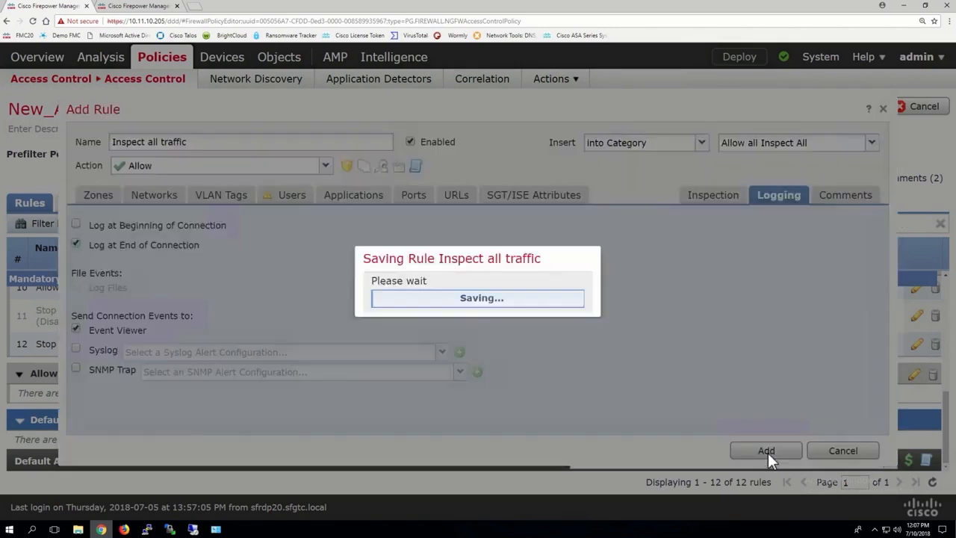
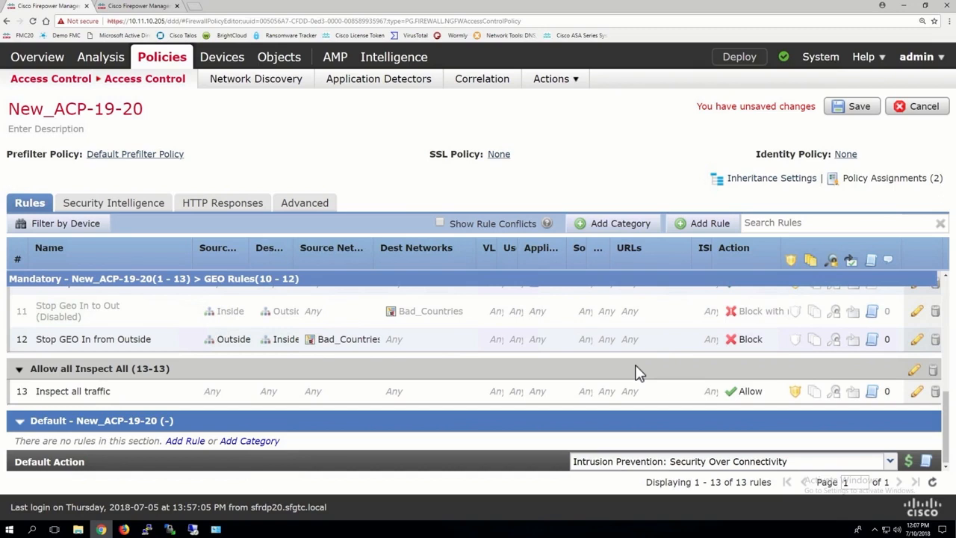
Save the changes to the New_ACP-19-20 access control policy
scroll(639, 373, "up", 5)
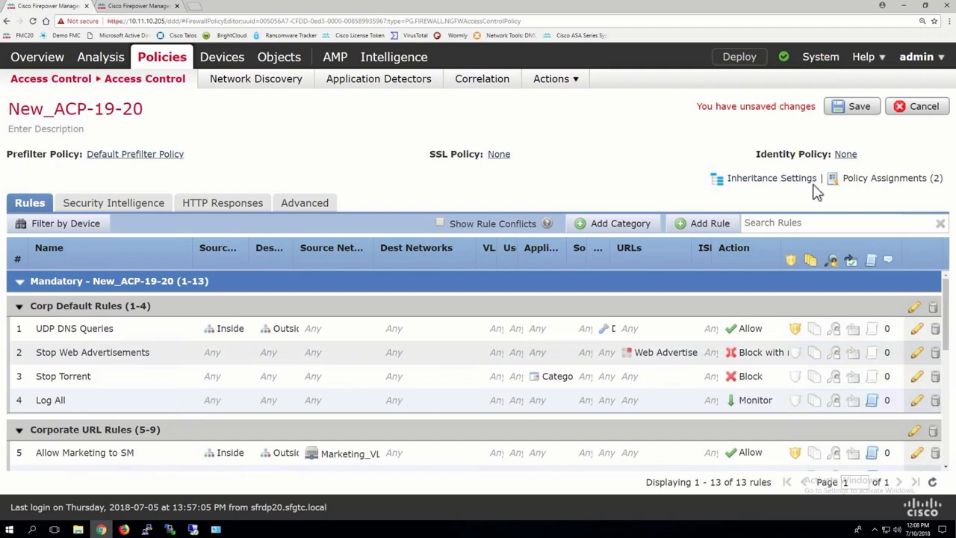
left_click(851, 108)
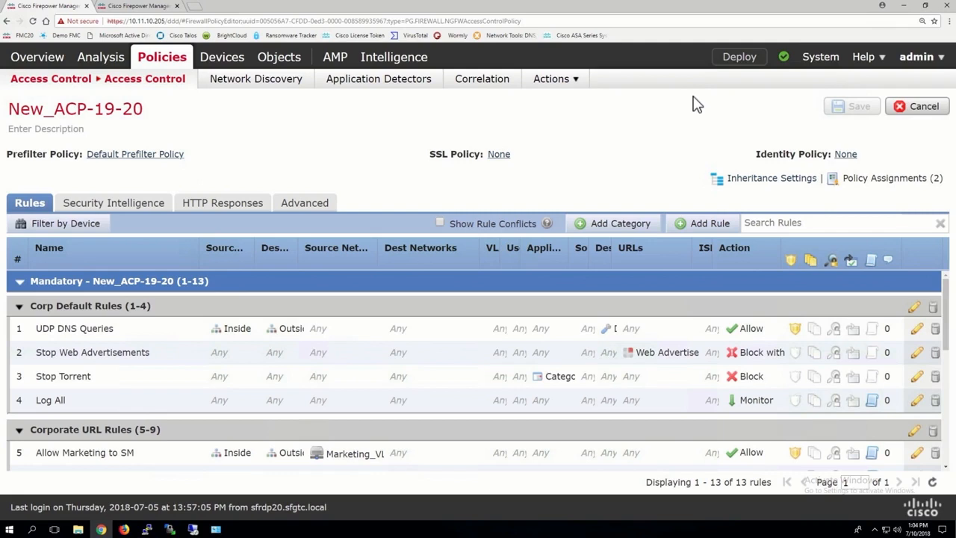
Review the deployment and task status panel, then close it
left_click(784, 60)
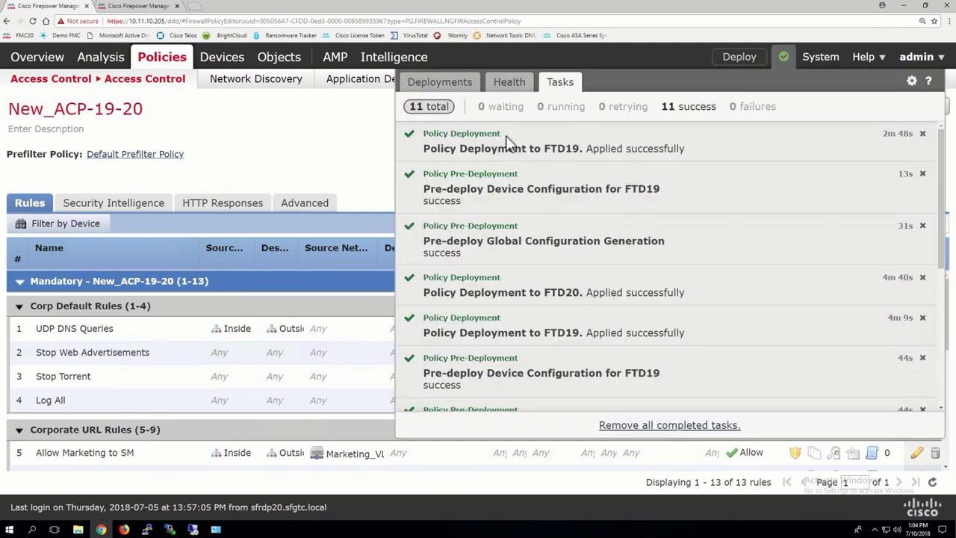
left_click(508, 85)
left_click(452, 85)
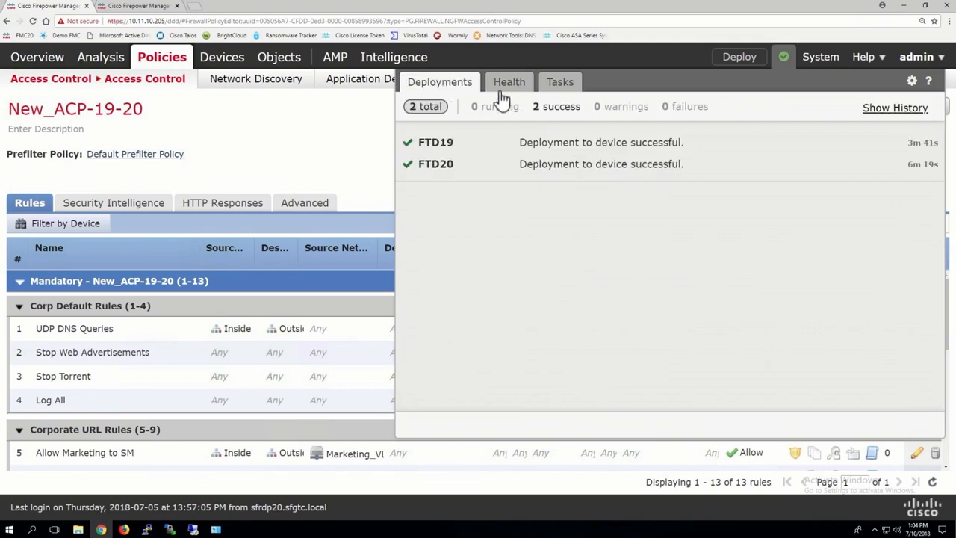
left_click(341, 120)
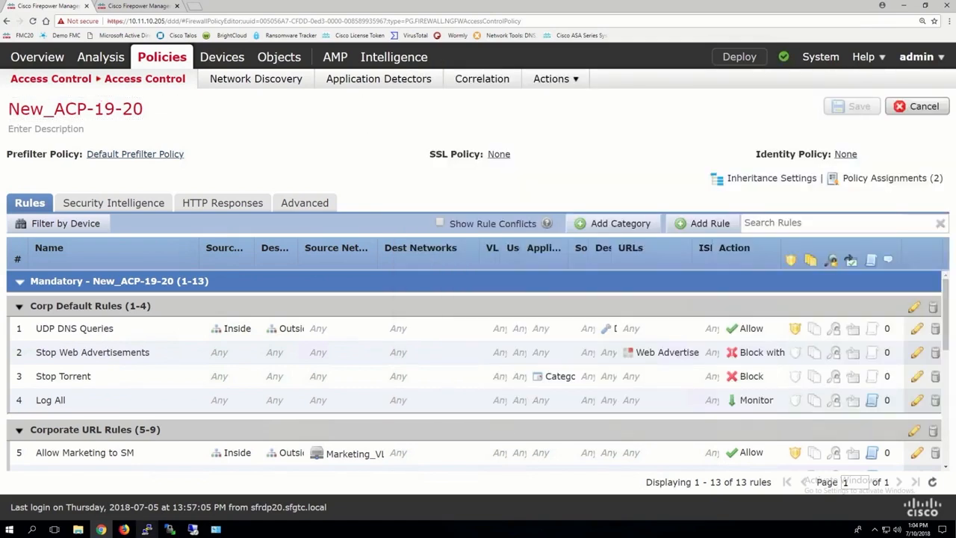
Switch to the PuTTY session on the device and run show access-list
mouse_move(147, 529)
left_click(188, 492)
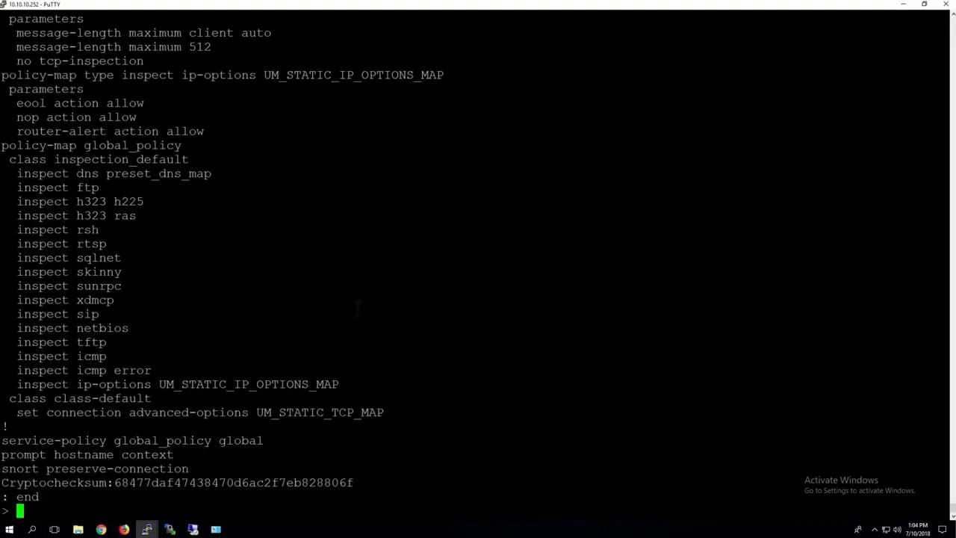
key("Up")
key("Up")
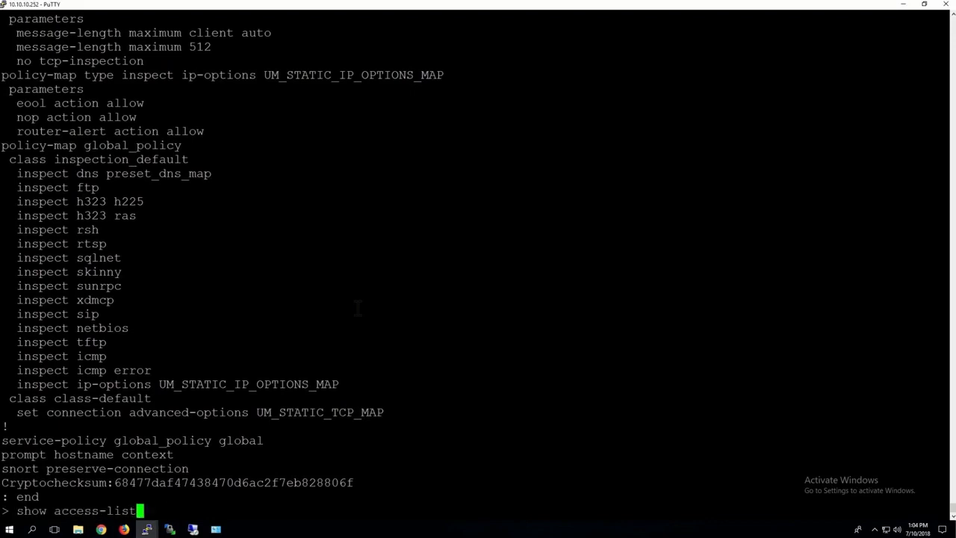
key("Return")
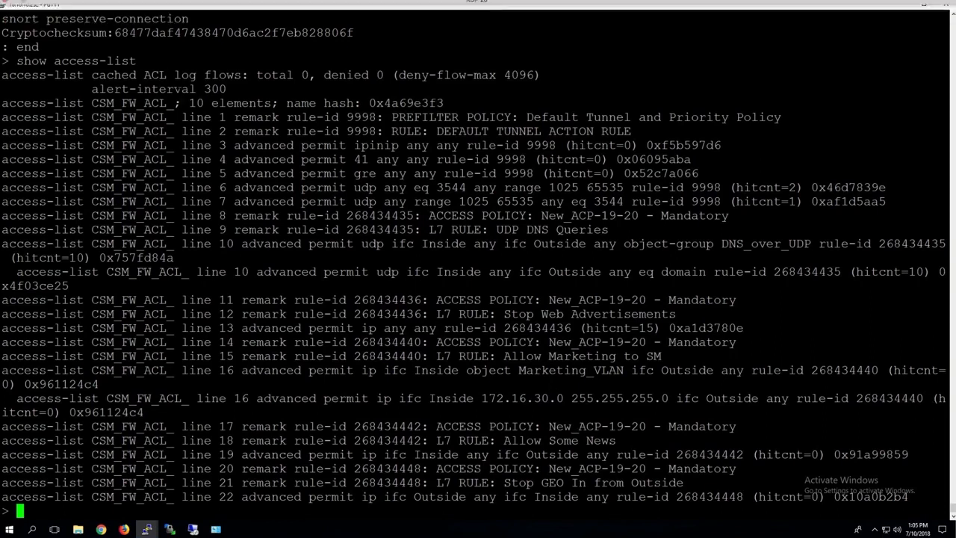
Examine the prefilter and UDP DNS Queries entries and their hit counts in the access-list output
left_click_drag(212, 117, 619, 229)
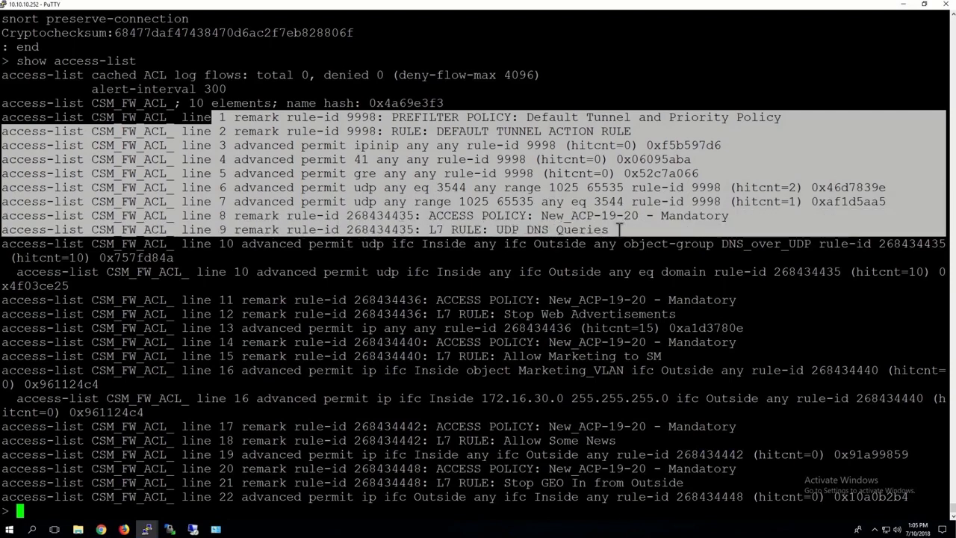
left_click_drag(619, 230, 894, 202)
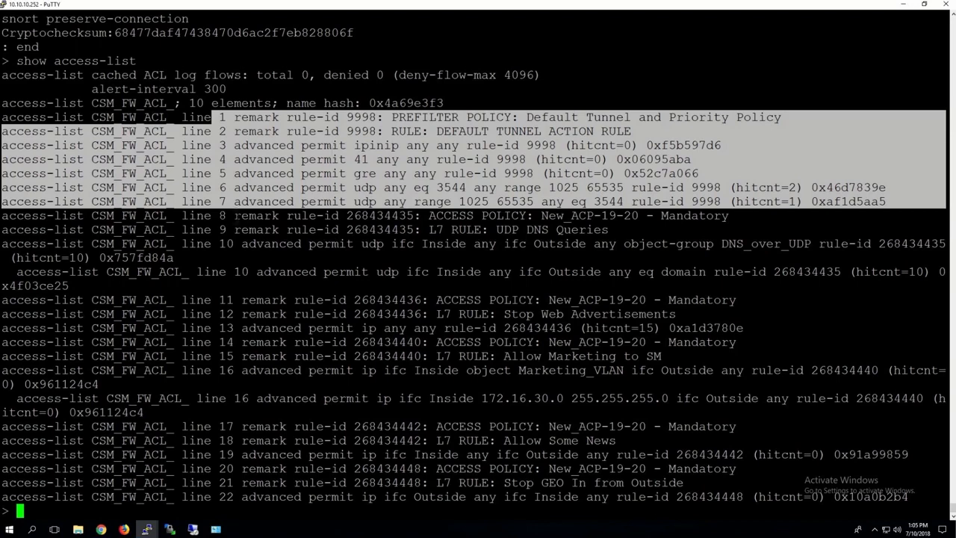
left_click_drag(234, 215, 450, 284)
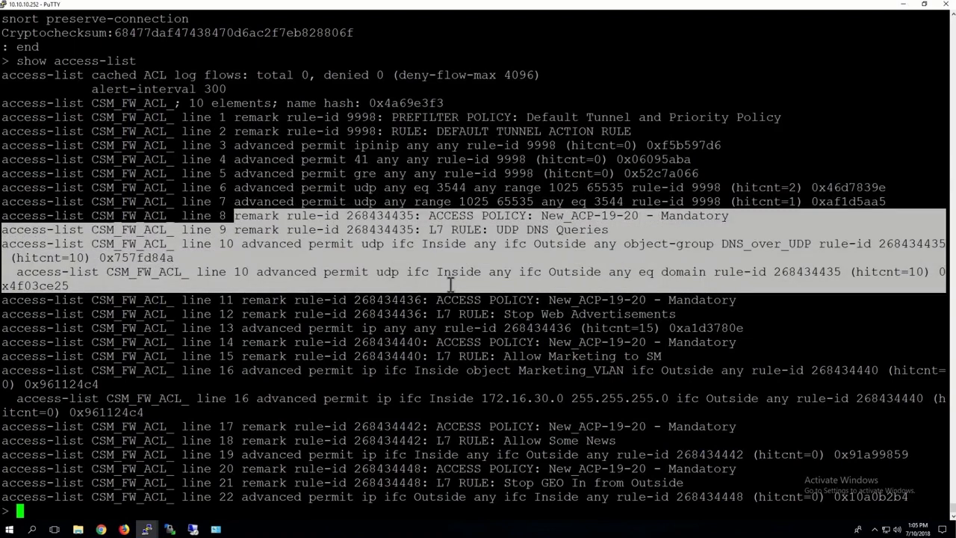
left_click_drag(450, 284, 575, 454)
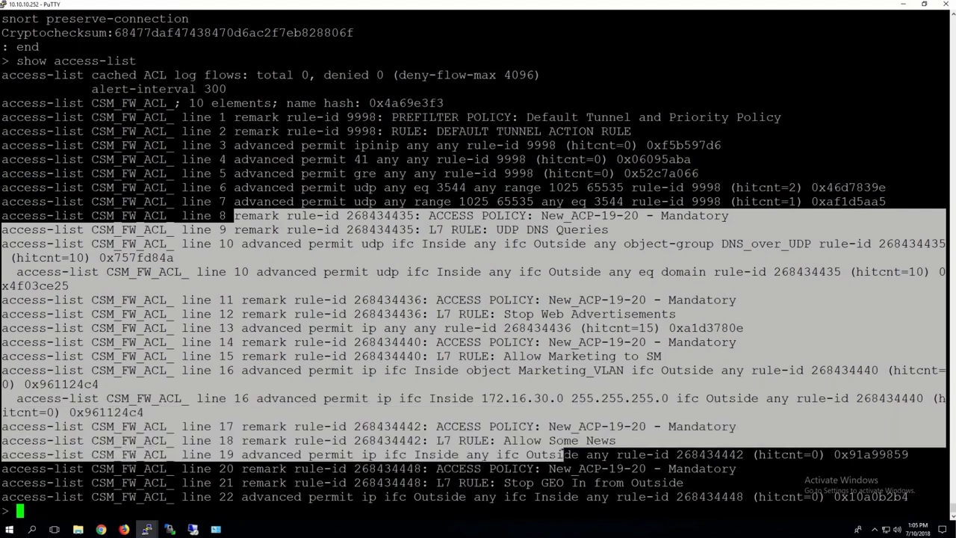
left_click(509, 227)
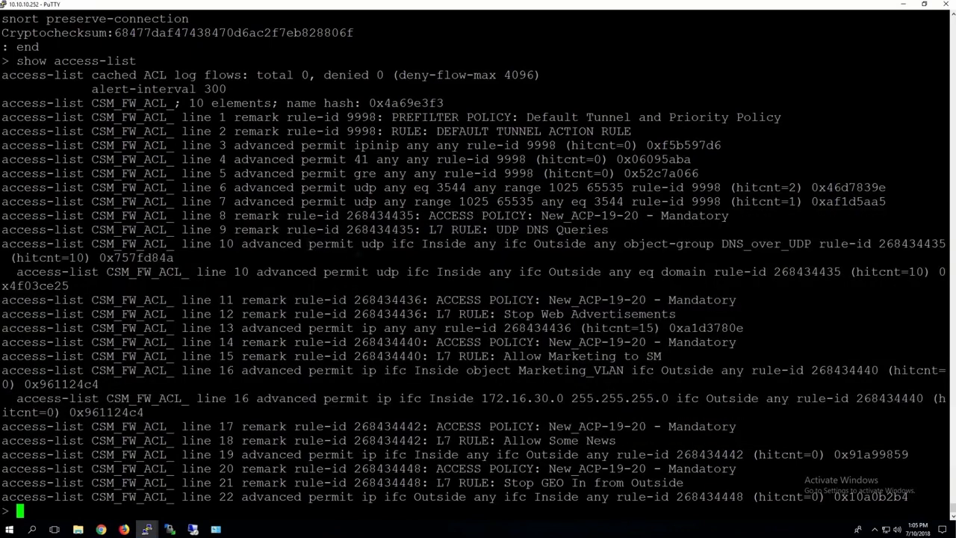
left_click_drag(300, 244, 793, 252)
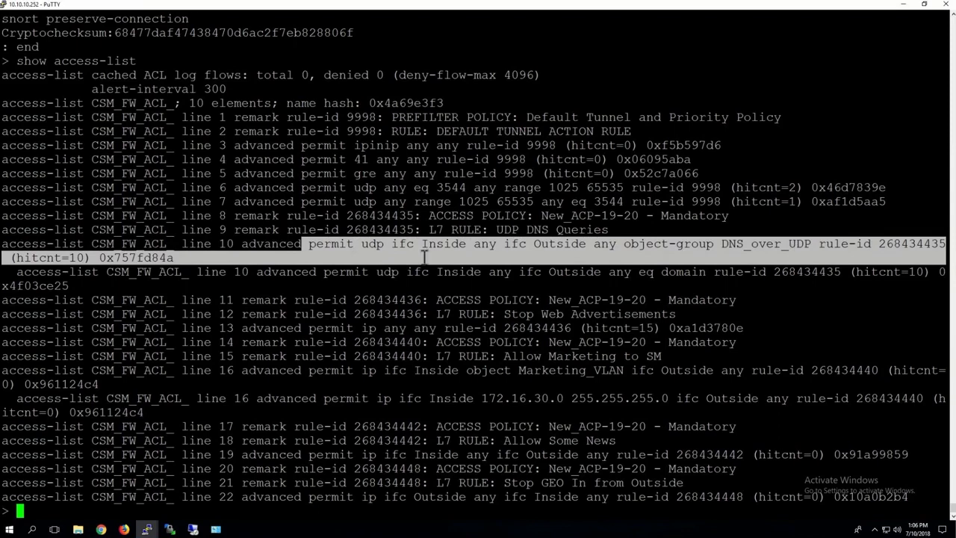
left_click_drag(297, 273, 715, 271)
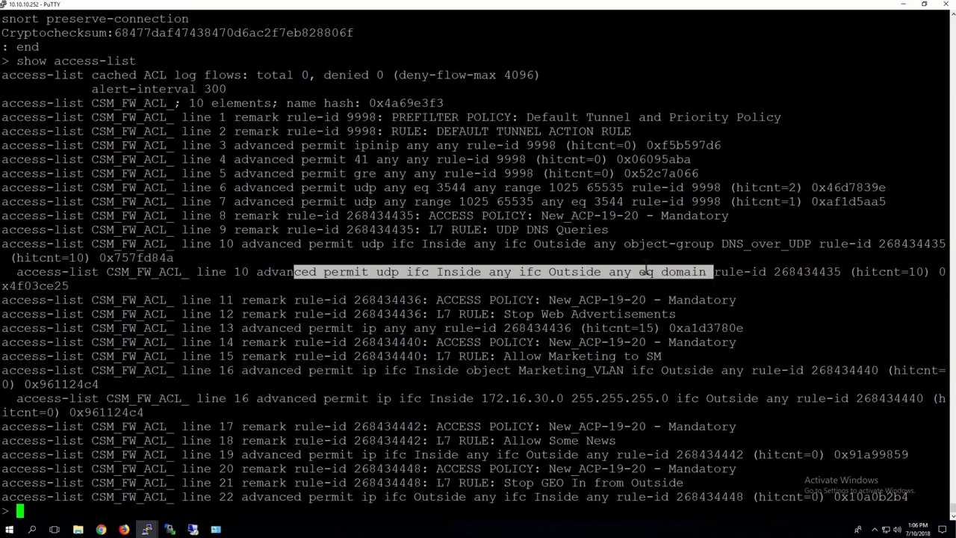
left_click_drag(728, 258, 726, 284)
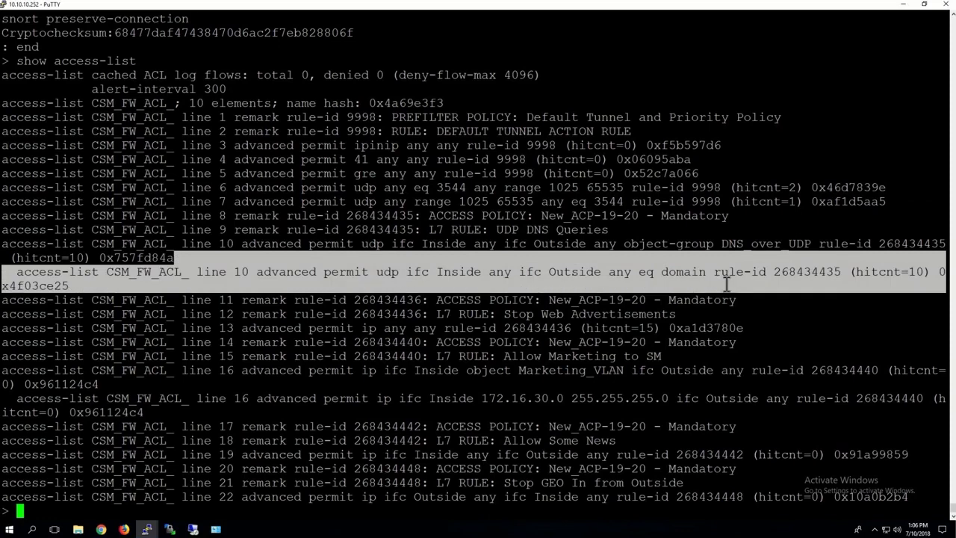
left_click_drag(925, 272, 909, 272)
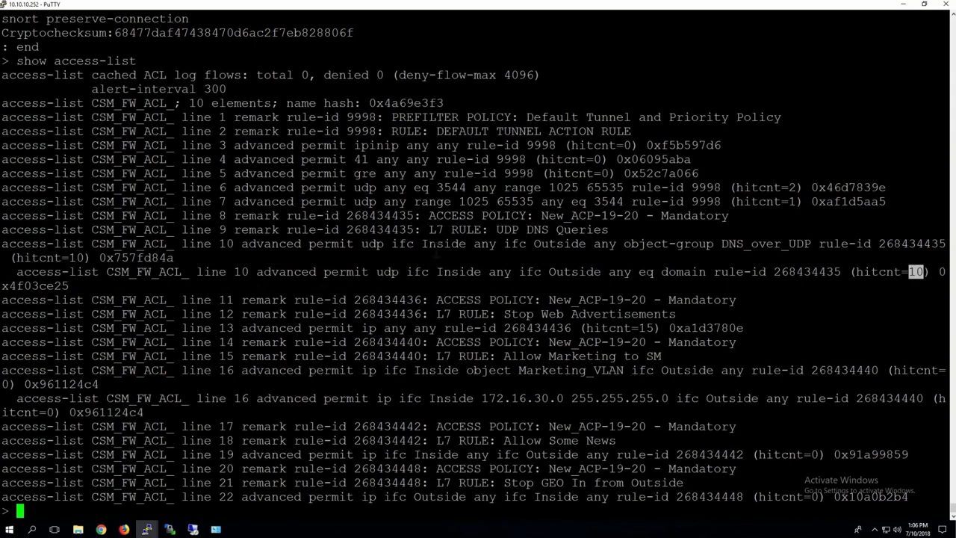
Examine the access-list entries for the web advertisement, marketing, news and GEO rules
left_click_drag(106, 314, 756, 328)
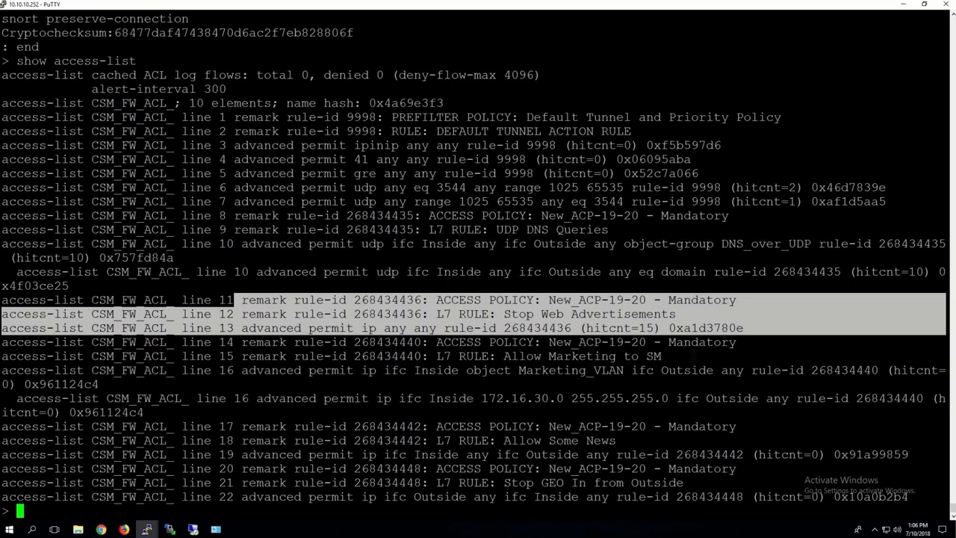
left_click_drag(661, 342, 736, 342)
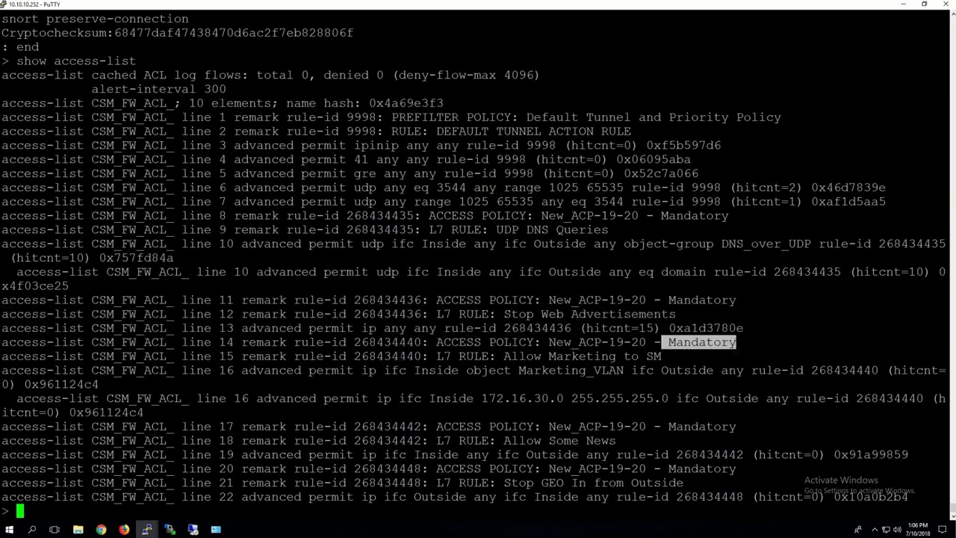
left_click_drag(430, 356, 576, 384)
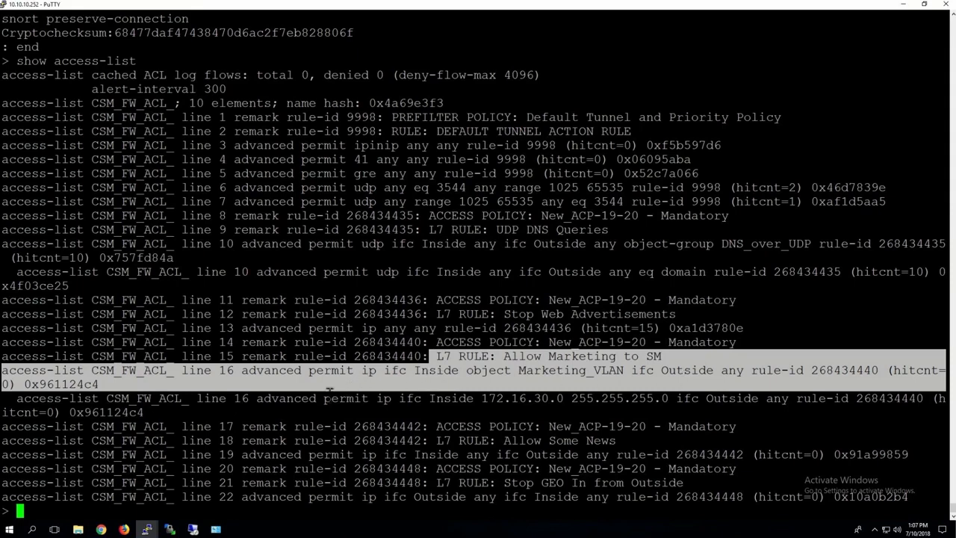
left_click_drag(317, 398, 601, 410)
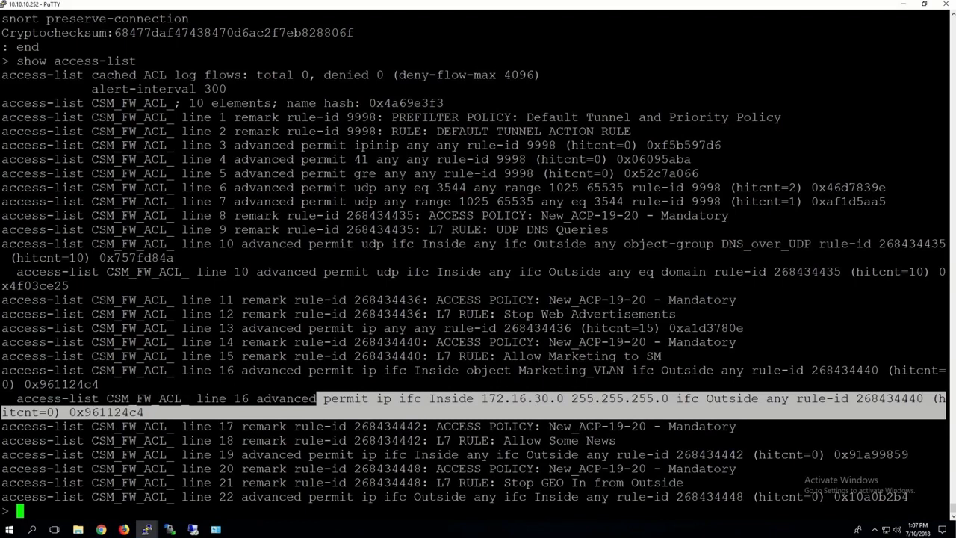
left_click_drag(354, 426, 667, 437)
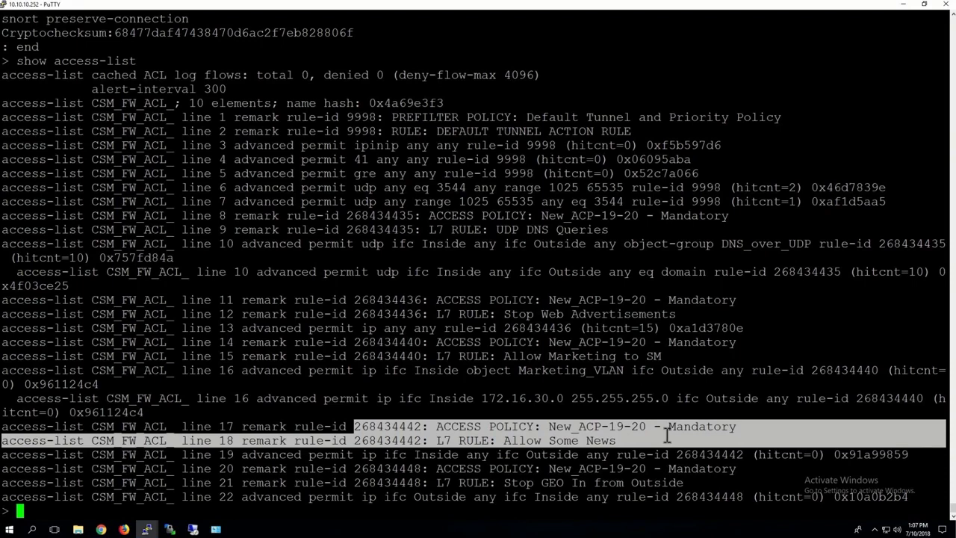
left_click_drag(667, 437, 848, 466)
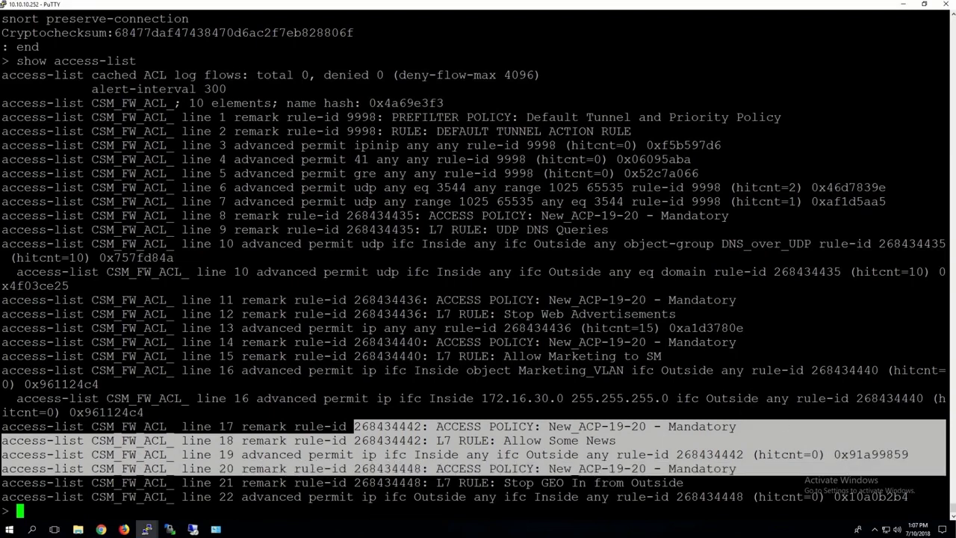
left_click_drag(504, 483, 710, 484)
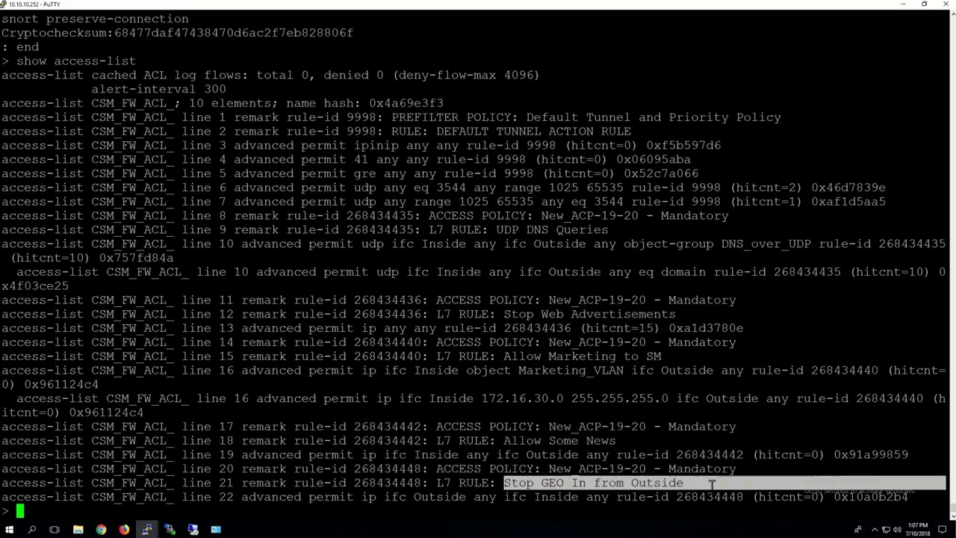
Run show access-list | exclude remark to list only the permit entries
left_click(619, 429)
type("show")
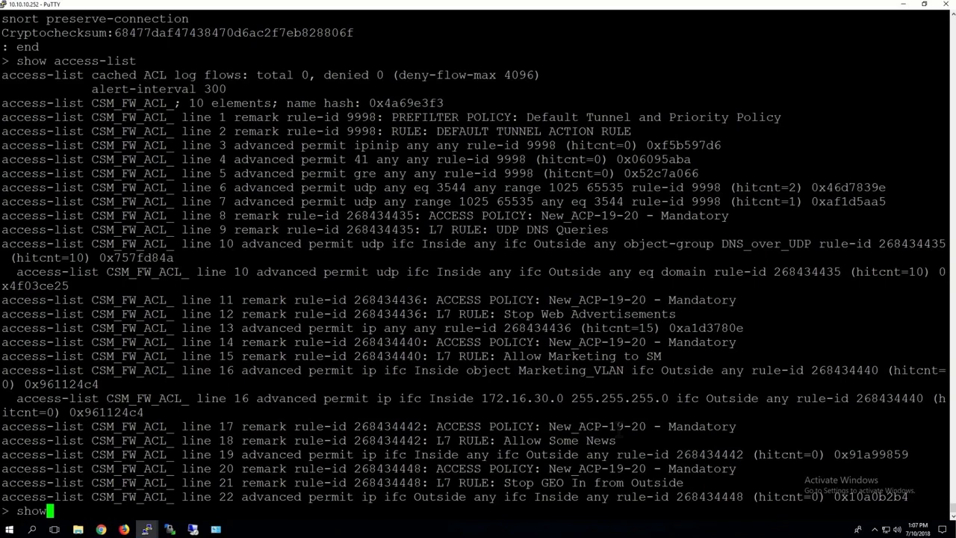
type(" access-l")
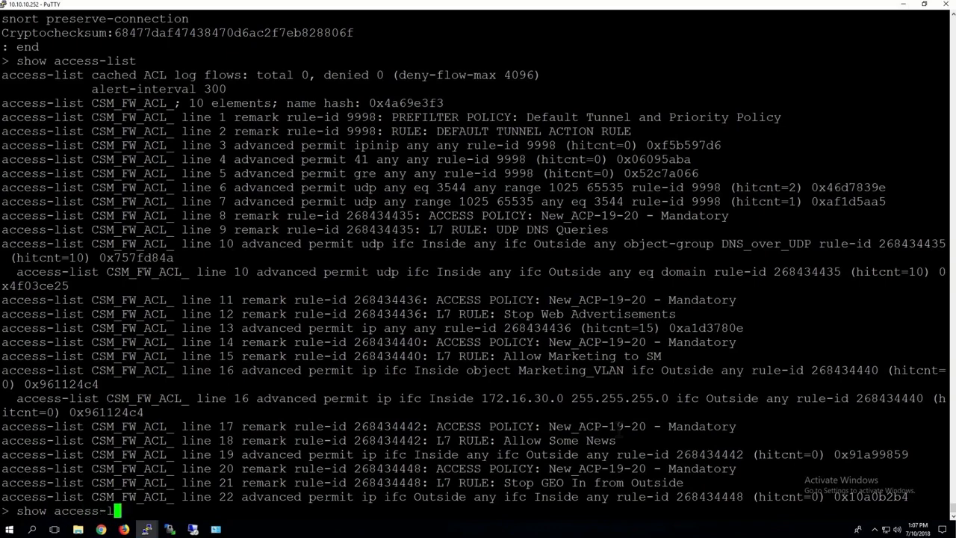
type("ist | exclude")
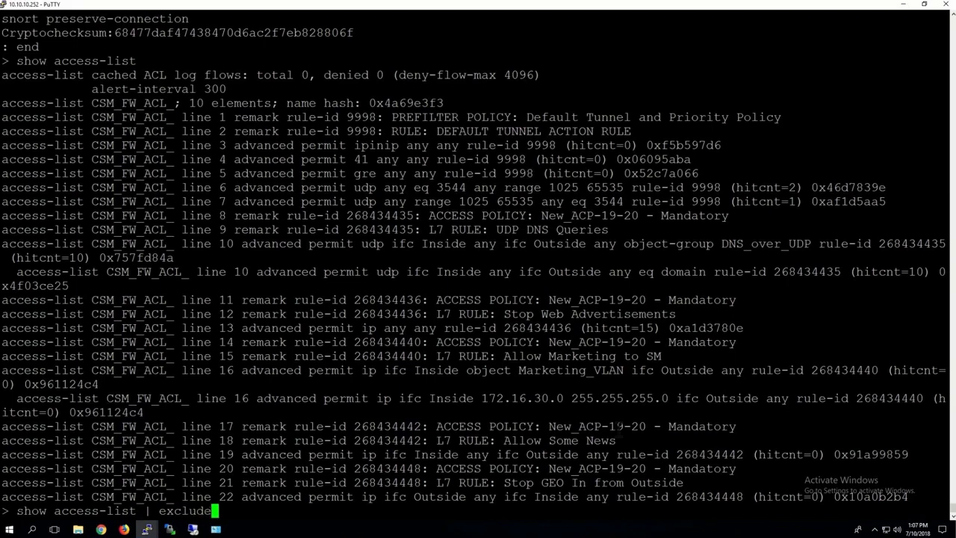
type(" remark")
key("Return")
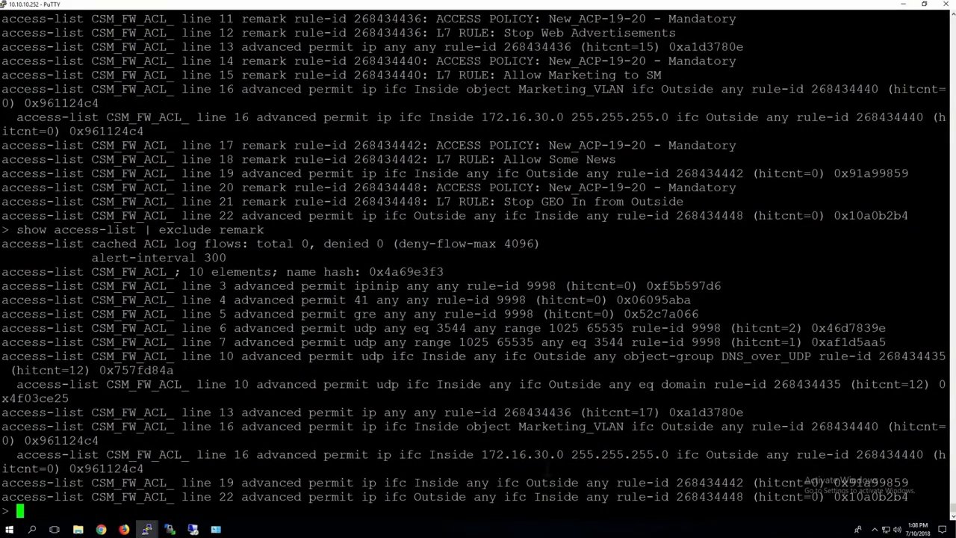
Examine the filtered access-list entries and their hit counts
left_click_drag(446, 442, 446, 471)
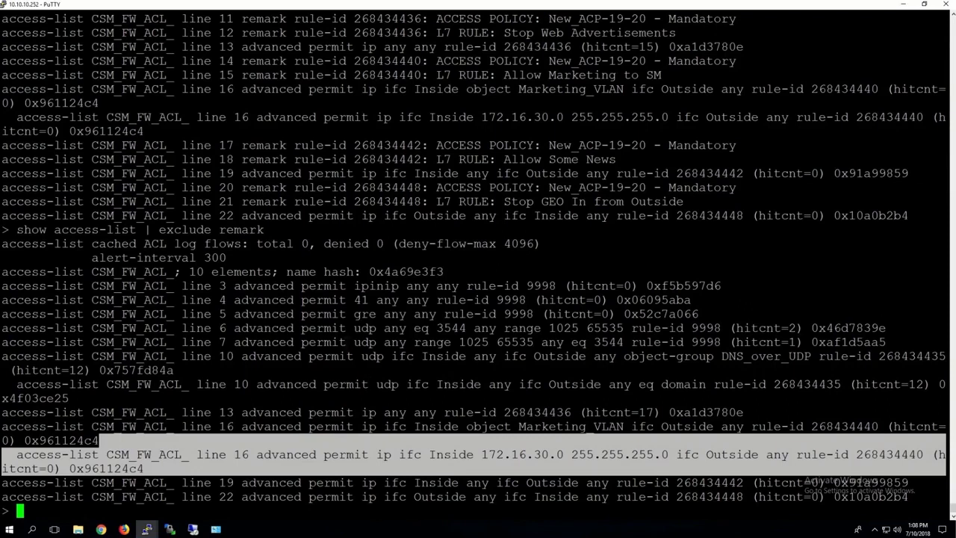
left_click_drag(347, 328, 257, 314)
left_click_drag(183, 272, 947, 356)
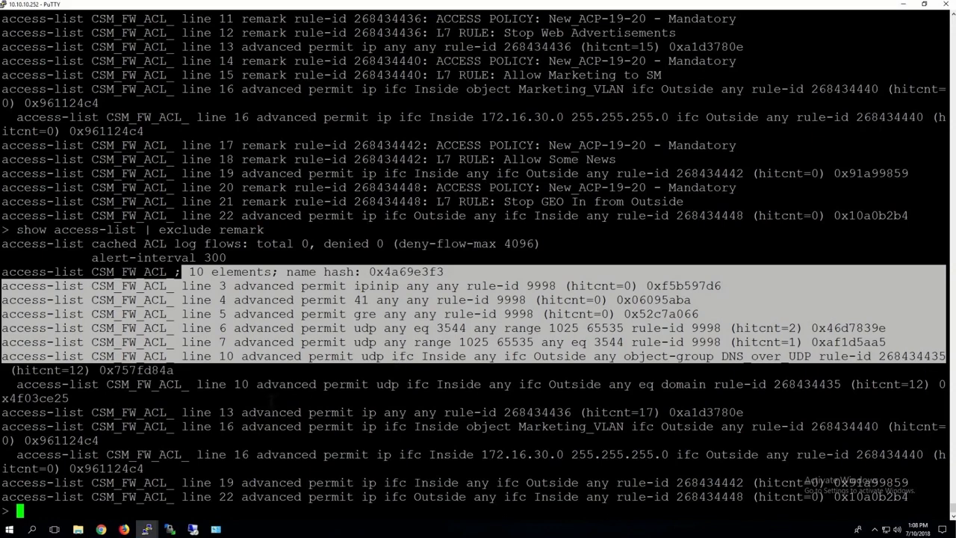
left_click_drag(294, 412, 376, 426)
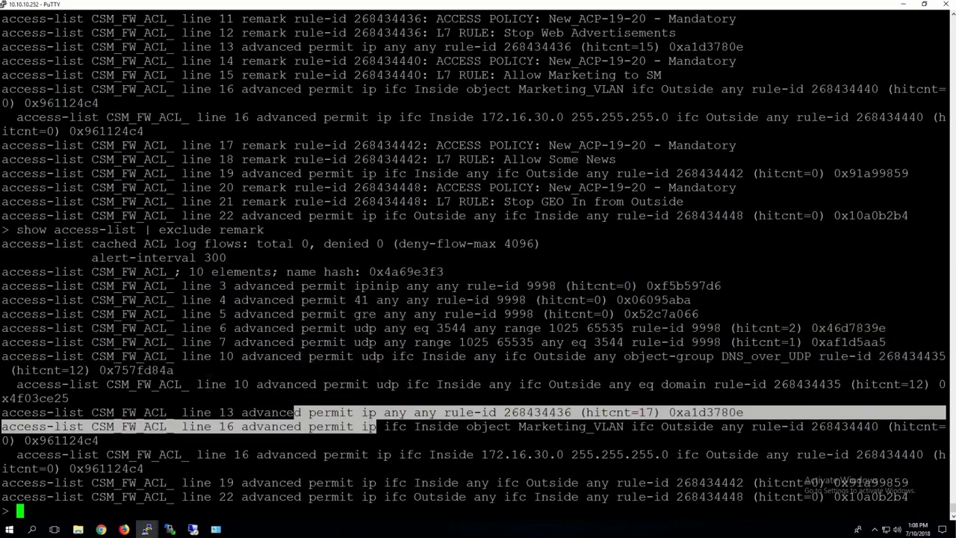
left_click_drag(198, 383, 692, 510)
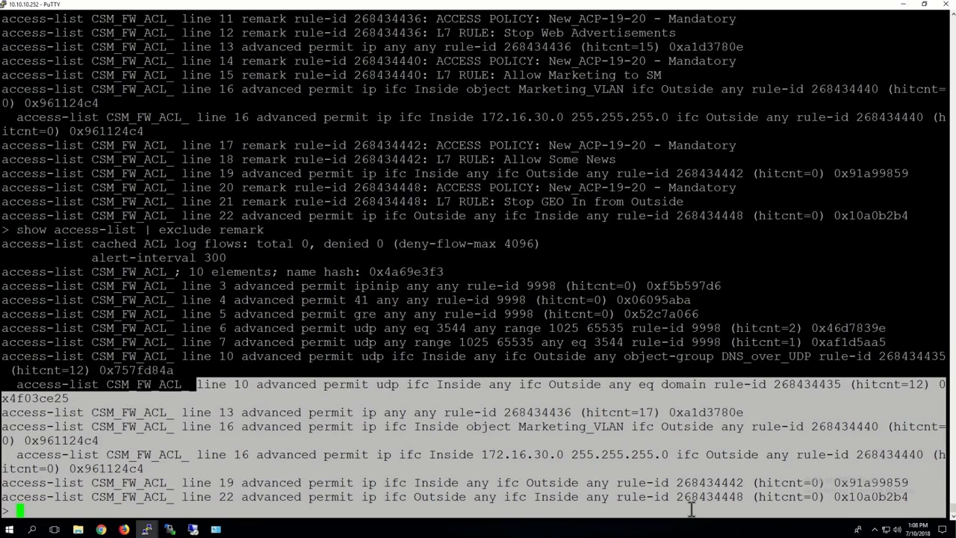
left_click(706, 297)
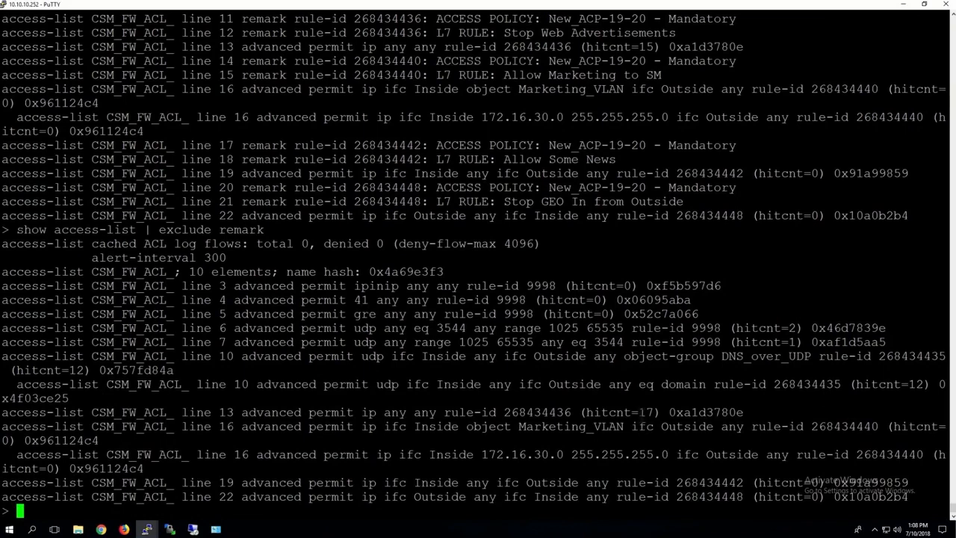
Rerun show access-list without the remark filter
key("Up")
key("BackSpace")
key("BackSpace")
key("BackSpace")
key("BackSpace")
key("BackSpace")
key("BackSpace")
key("BackSpace")
key("BackSpace")
key("BackSpace")
key("BackSpace")
key("BackSpace")
key("BackSpace")
key("BackSpace")
key("BackSpace")
key("BackSpace")
key("BackSpace")
key("BackSpace")
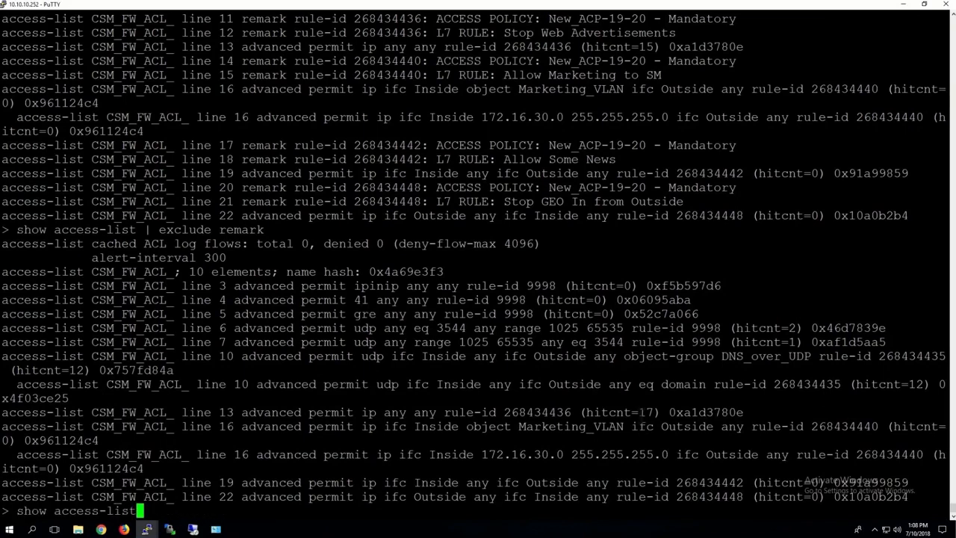
key("Return")
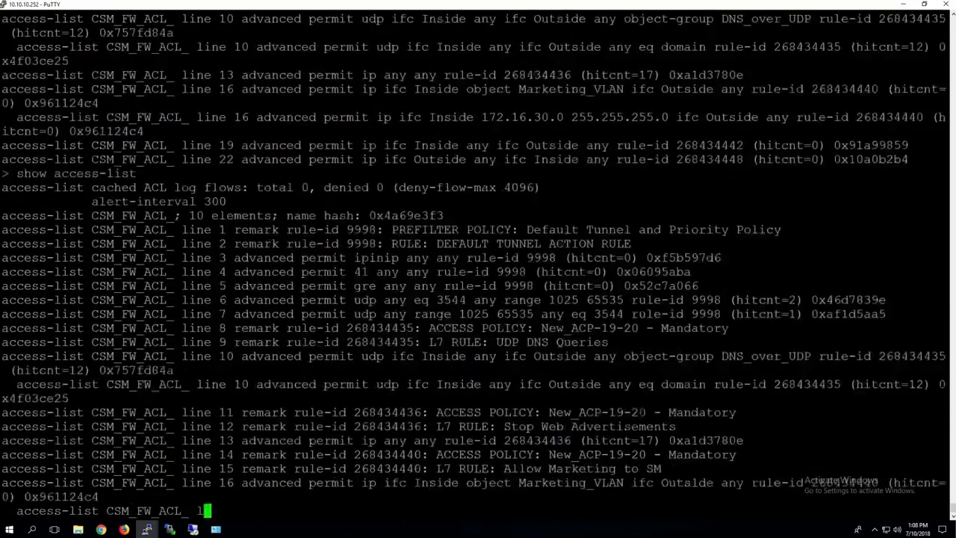
Recall the previous command history and run show running-config on the FTD CLI
key("Up")
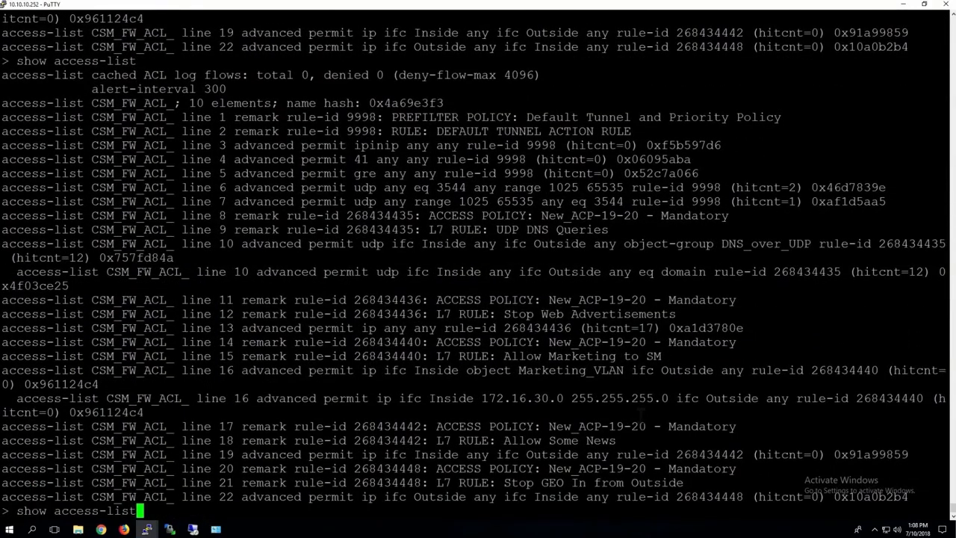
key("Up")
key("Up")
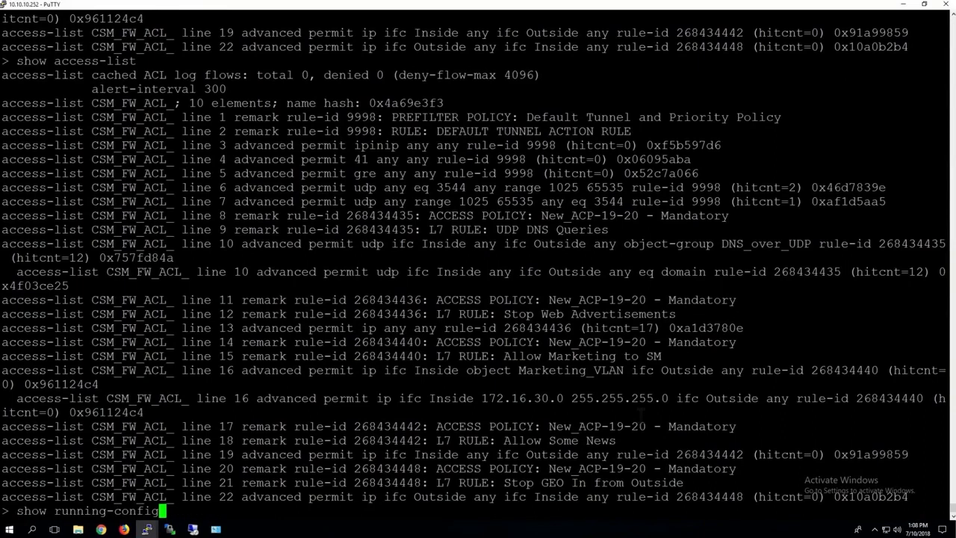
key("Return")
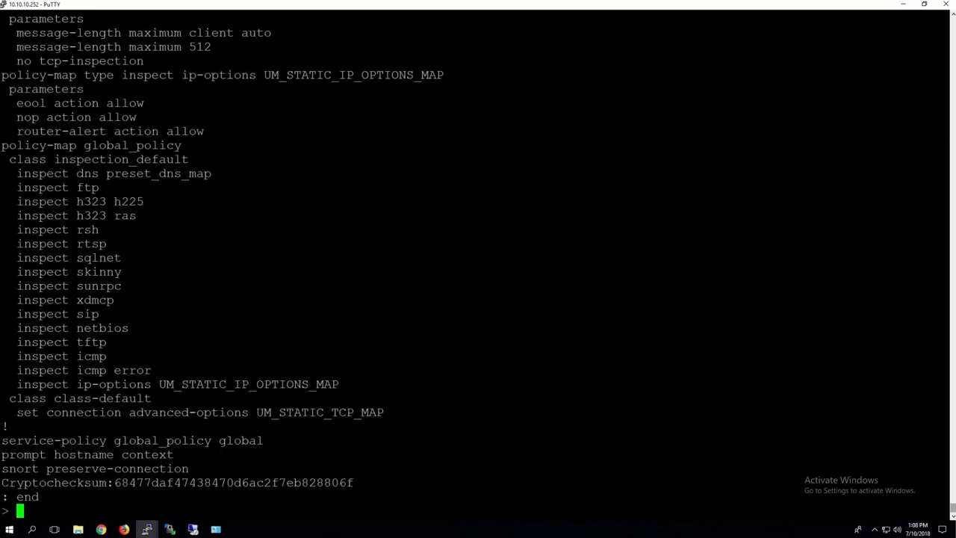
Examine the object definitions and CSM_FW_ACL_ access-list entries in the running configuration
scroll(478, 261, "up", 20)
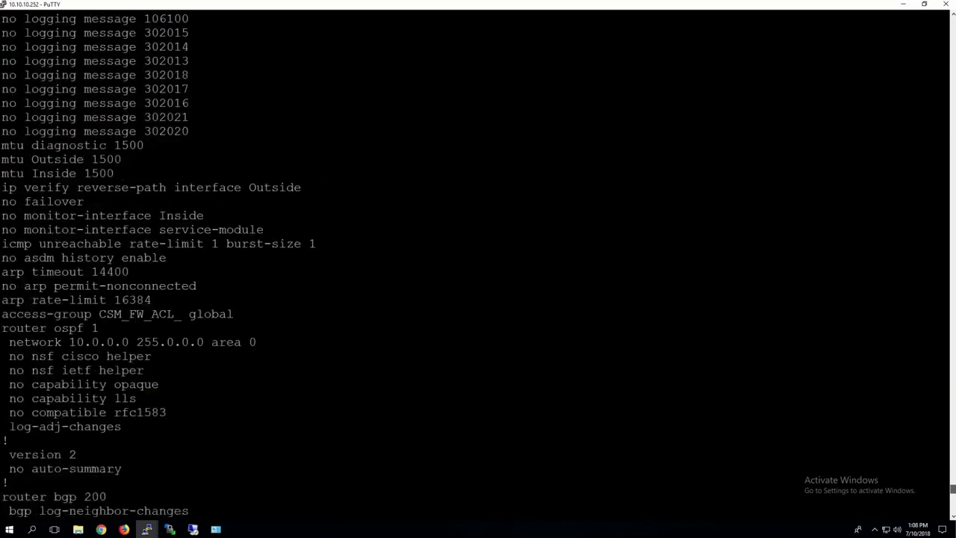
scroll(478, 262, "up", 20)
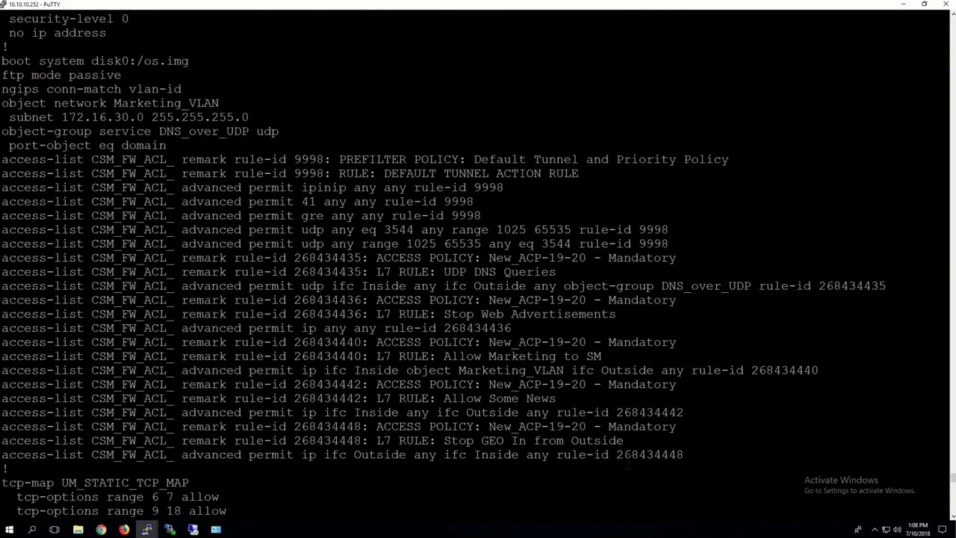
key("Return")
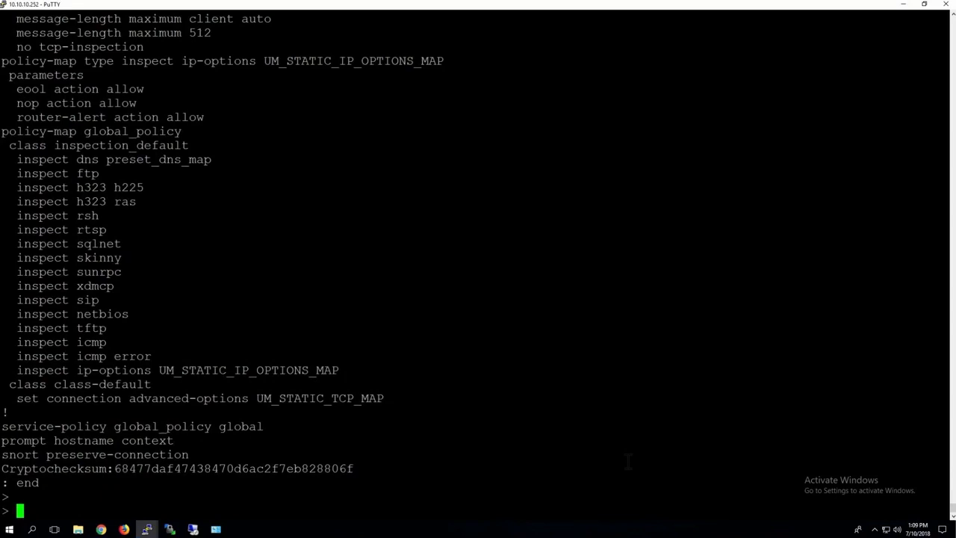